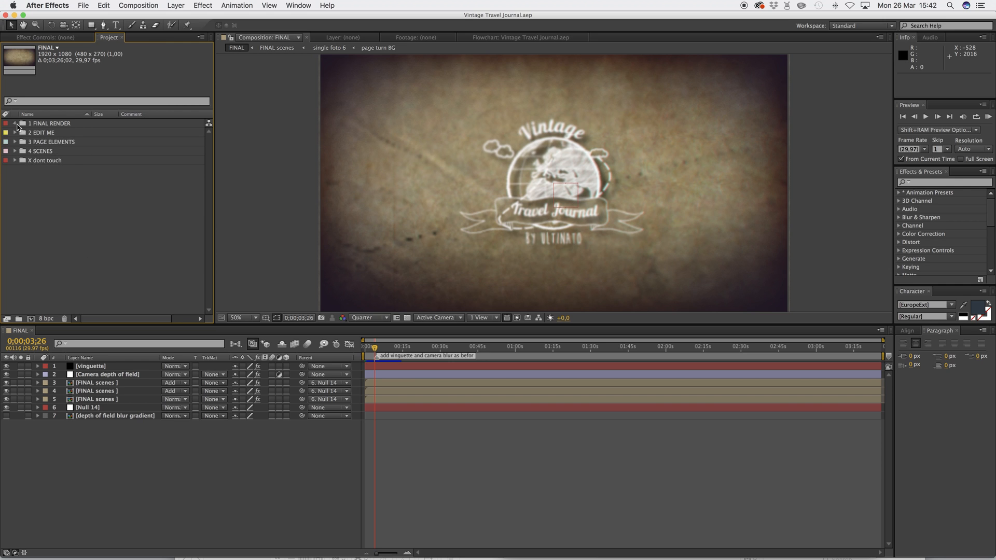
# - Open the FINAL scenes composition and select its MAP 4 points layer around 0;01;26;02, with the 2 EDIT ME folder expanded
pyautogui.doubleClick(54, 141)
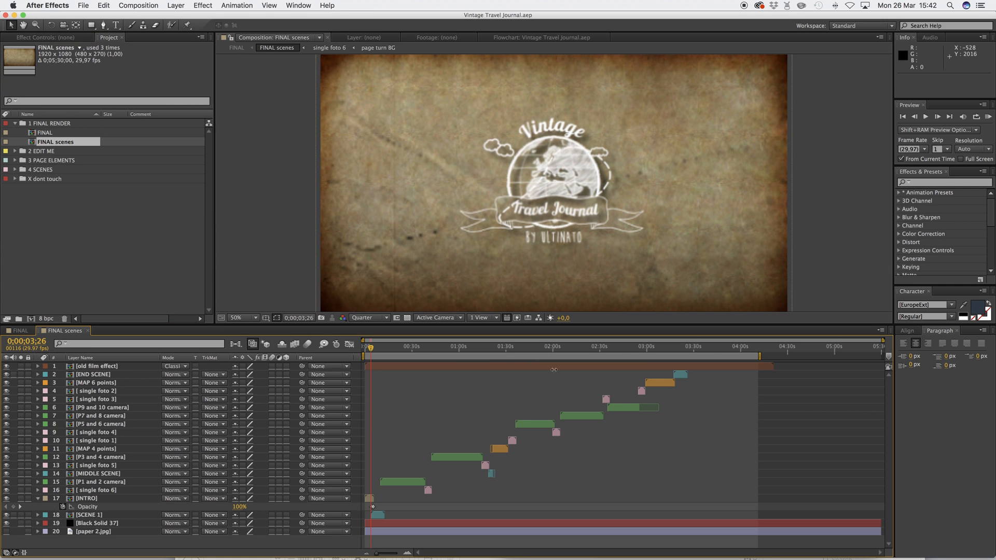
pyautogui.click(500, 349)
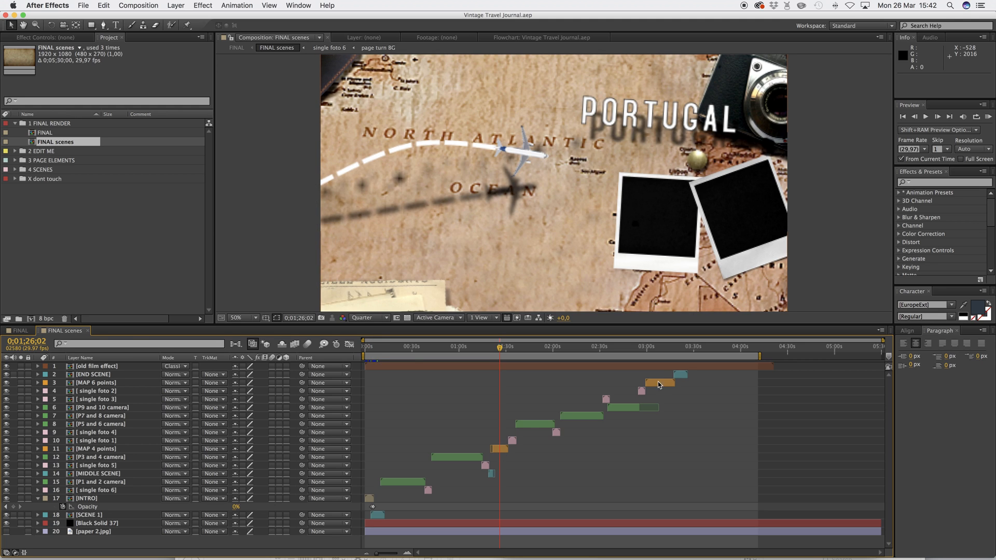
pyautogui.click(15, 151)
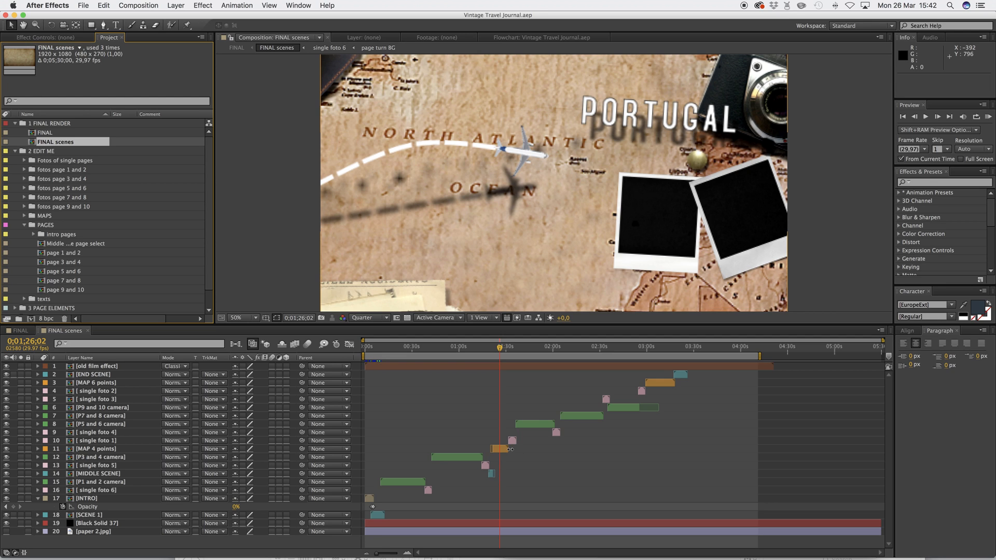
pyautogui.click(494, 449)
pyautogui.moveTo(505, 449); pyautogui.dragTo(512, 452)
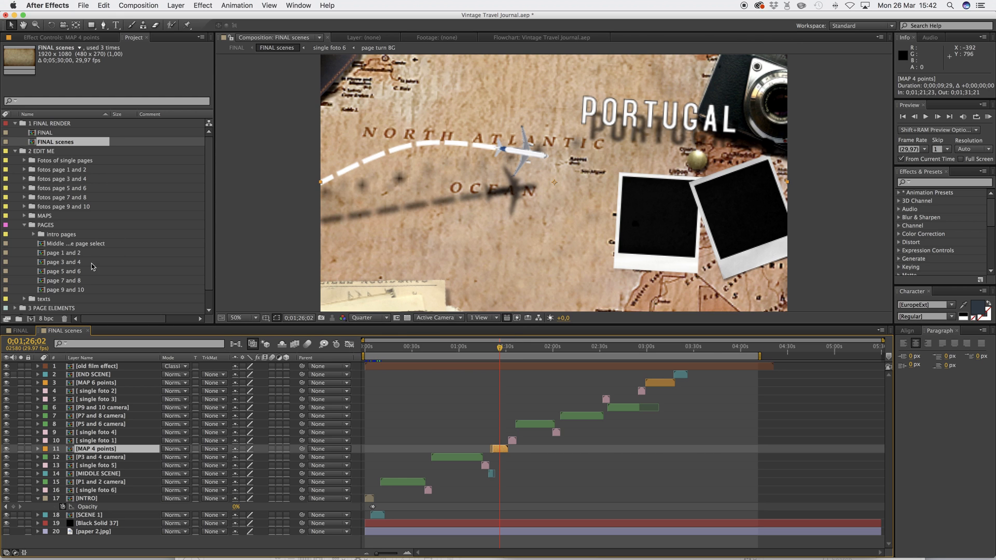
# - Collapse the PAGES folder and expand MAPS to show the contents of MAP 4 points fotos
pyautogui.click(25, 225)
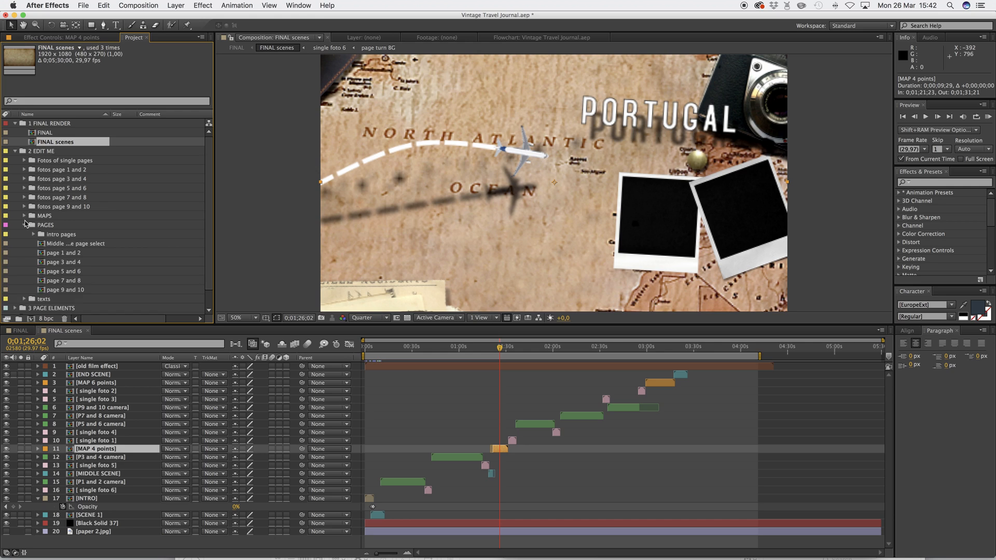
pyautogui.click(24, 216)
pyautogui.click(34, 225)
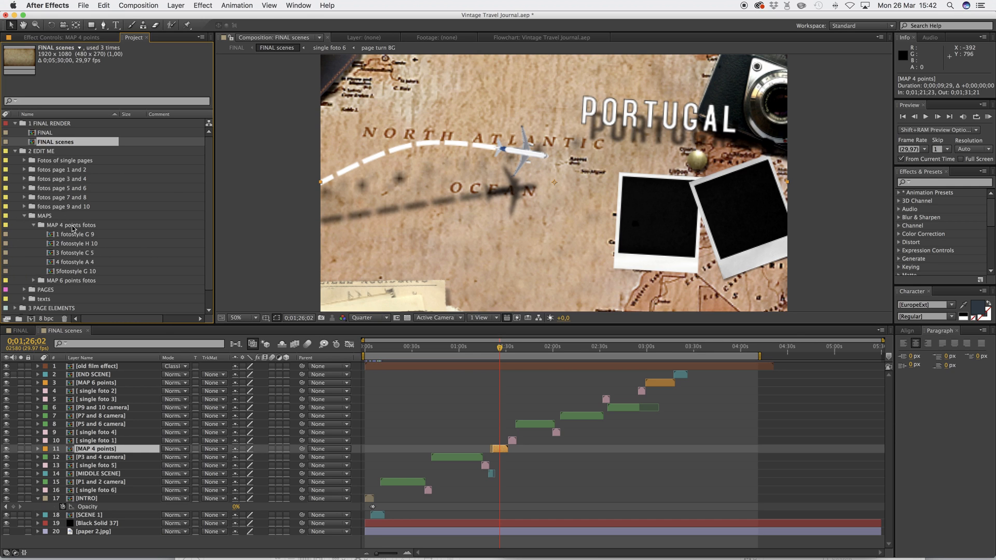
# - Open the MAP 4 points composition from the MAPS folder within 4 SCENES and give the timeline slightly more room
pyautogui.scroll(-2, 209, 205)
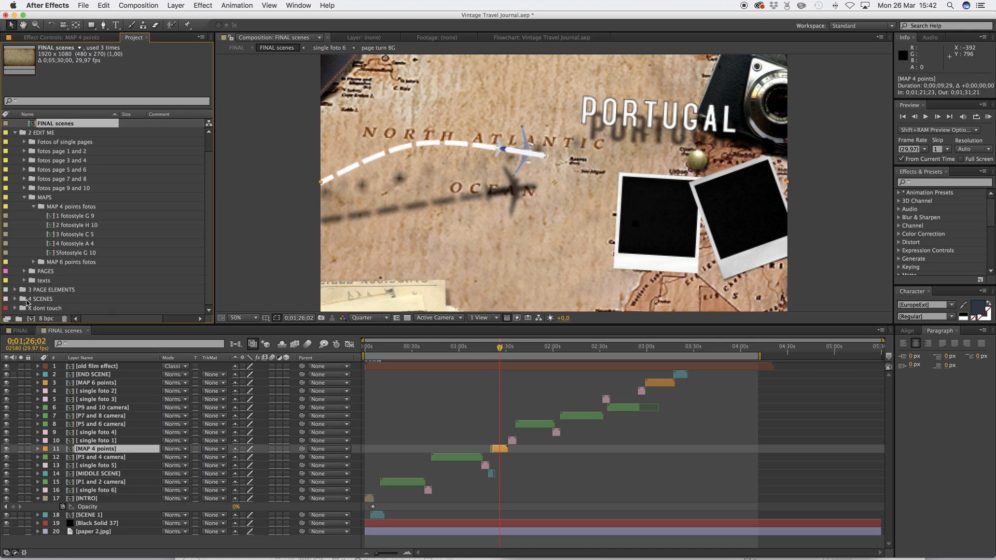
pyautogui.click(15, 299)
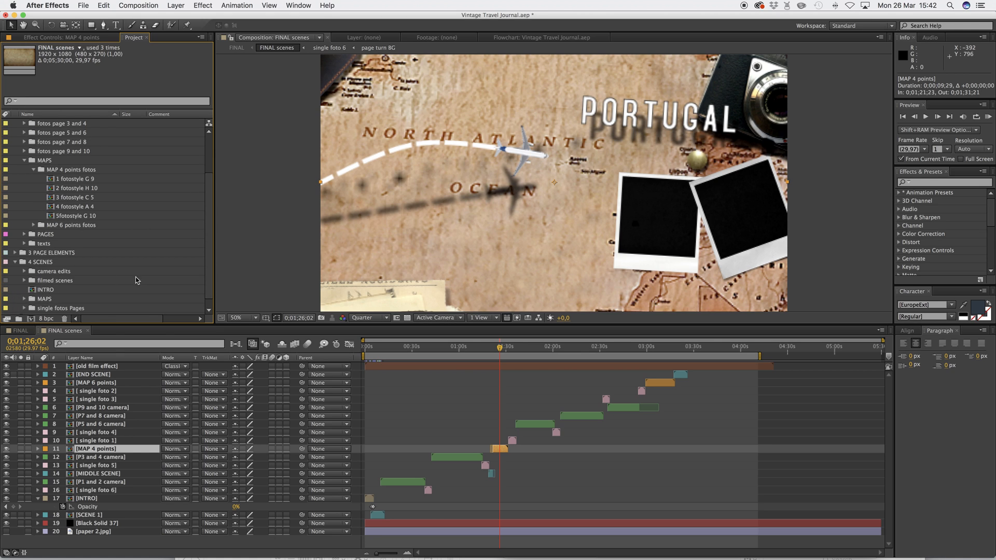
pyautogui.click(25, 300)
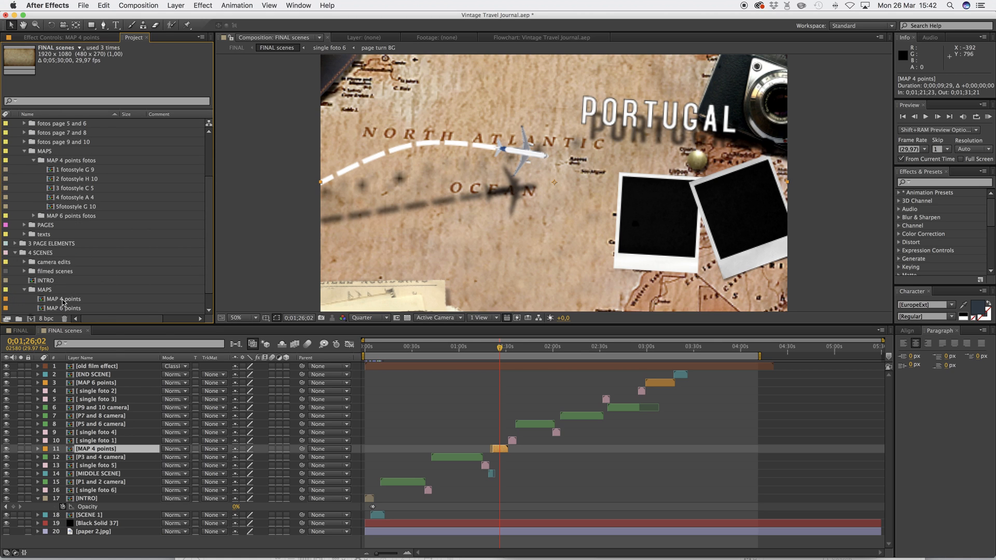
pyautogui.doubleClick(63, 300)
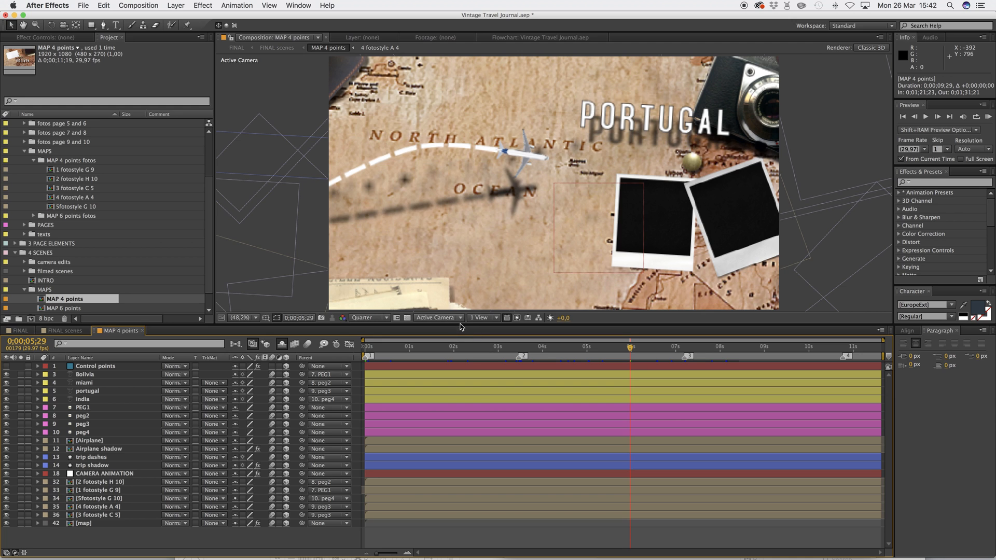
pyautogui.moveTo(468, 324); pyautogui.dragTo(465, 360)
pyautogui.moveTo(460, 317); pyautogui.dragTo(460, 312)
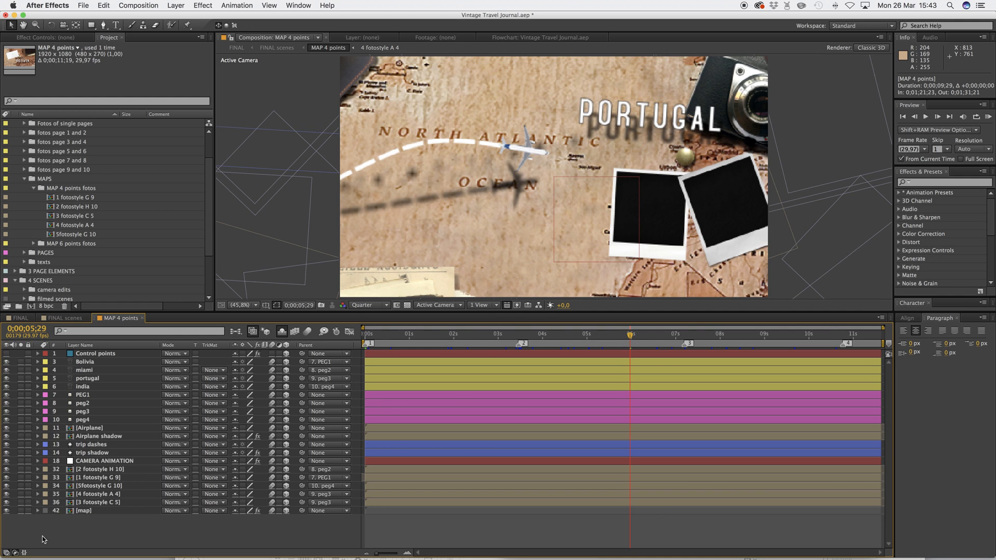
# - Check the map layer in isolation and switch the composition view from Active Camera to the edit mode camera
pyautogui.click(21, 511)
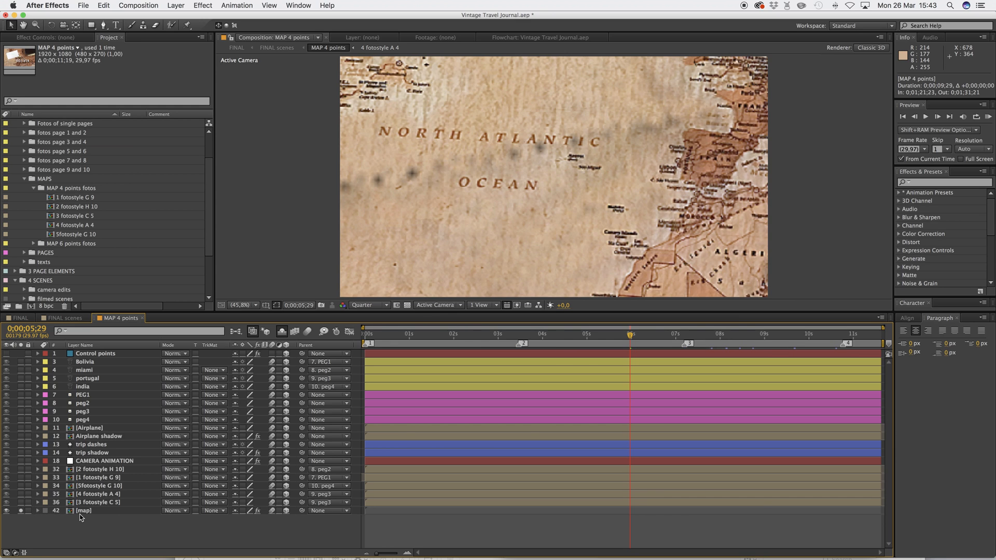
pyautogui.click(22, 511)
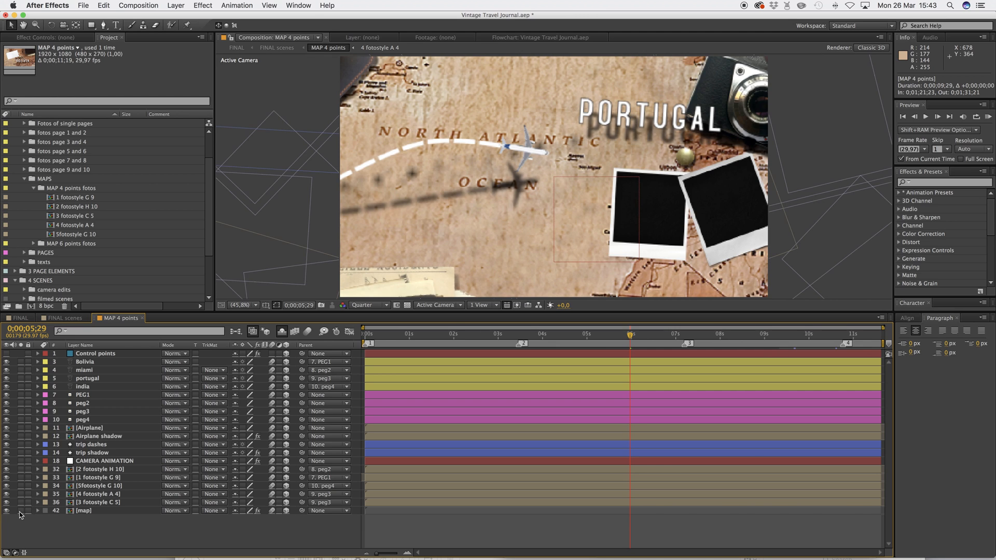
pyautogui.click(22, 512)
pyautogui.click(22, 512)
pyautogui.click(460, 305)
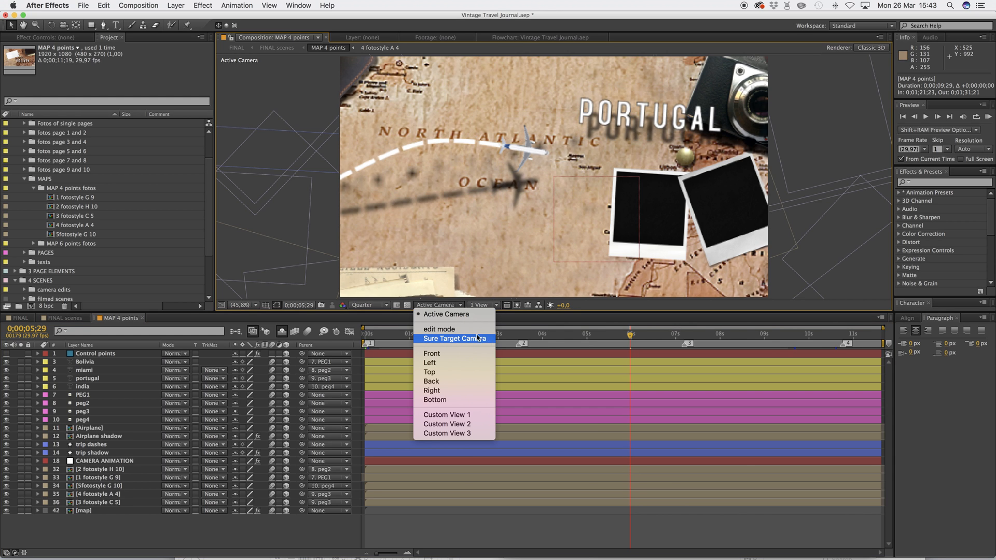
pyautogui.click(443, 335)
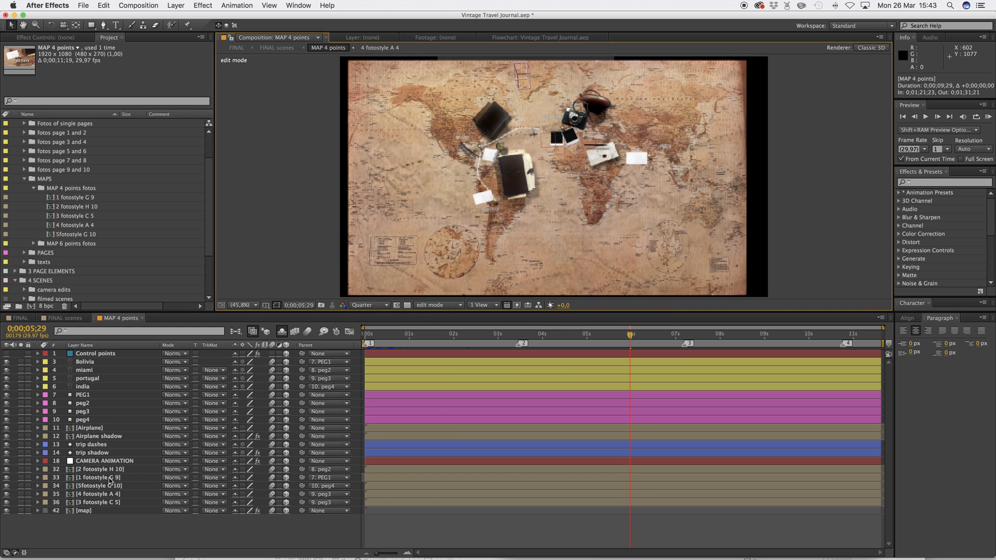
# - Review the timeline's hidden shy layers and solo the map layer in the edit mode view
pyautogui.click(21, 511)
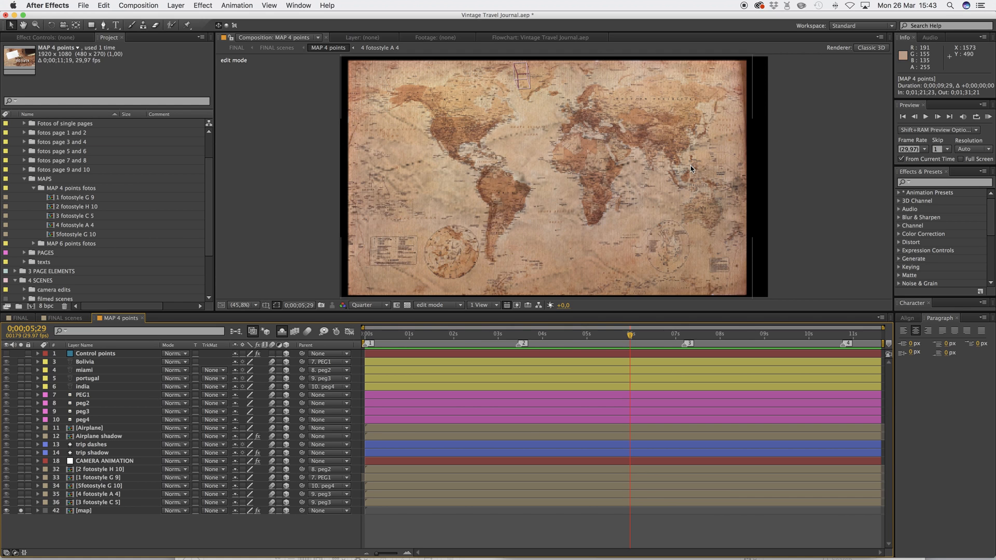
pyautogui.click(21, 511)
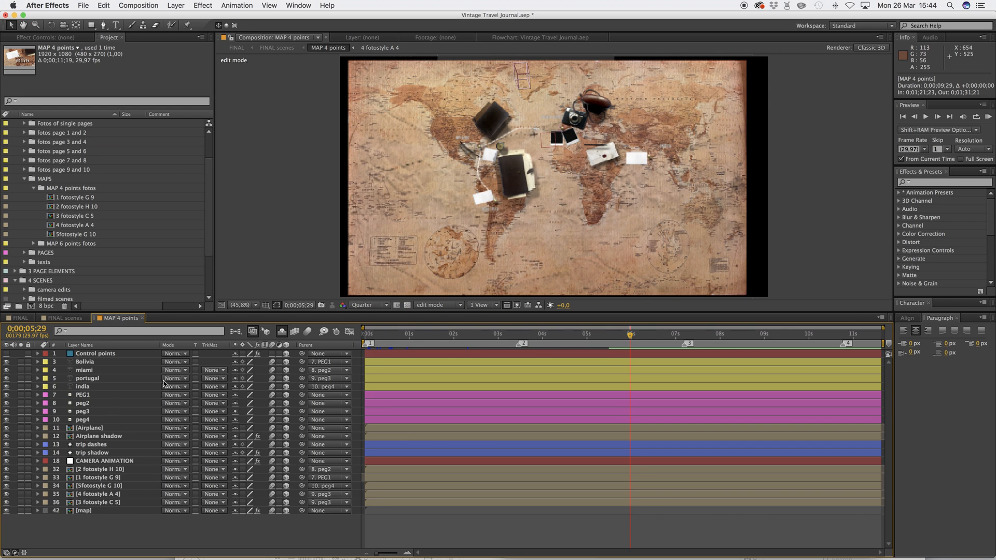
pyautogui.click(282, 332)
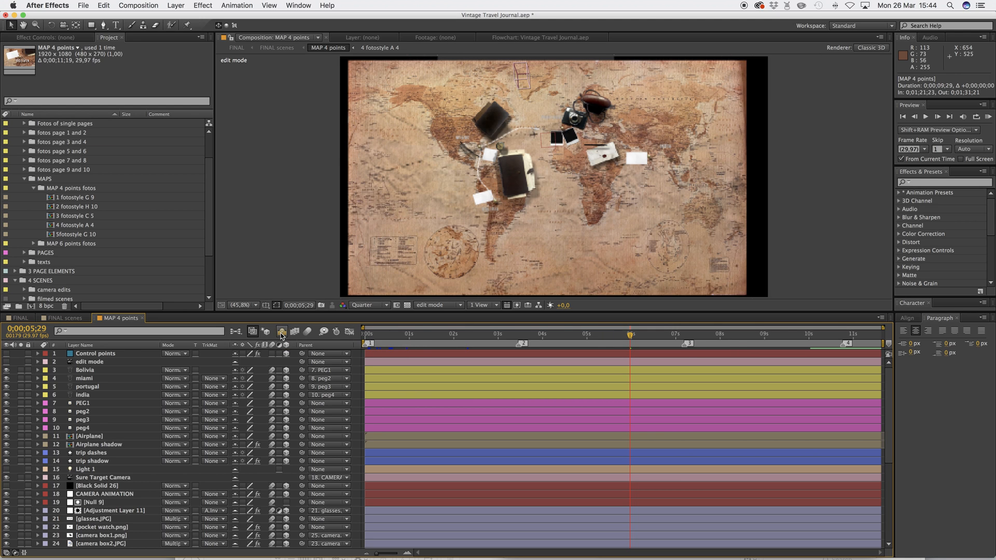
pyautogui.click(281, 333)
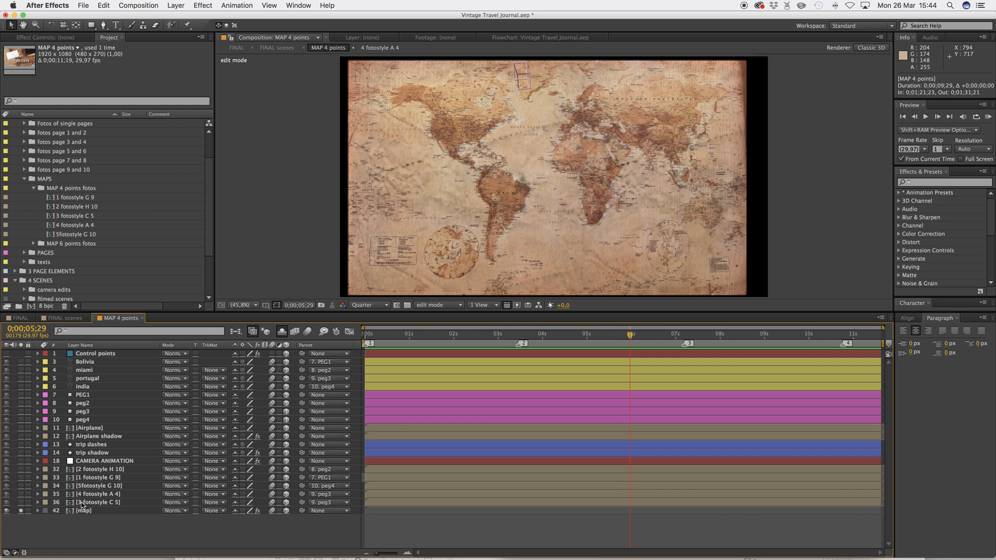
# - Set the composition preview resolution to Full and show the map at 100% magnification
pyautogui.click(449, 305)
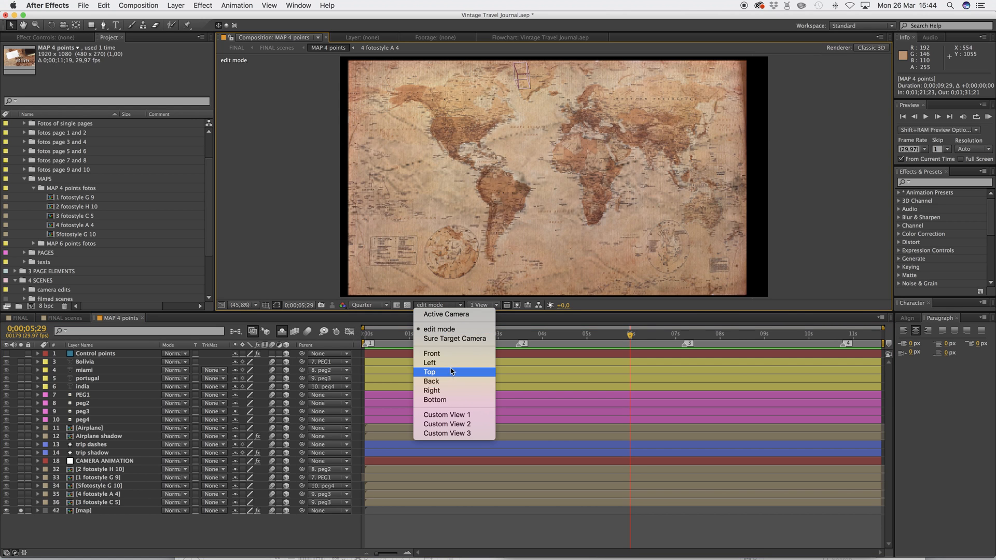
pyautogui.click(407, 306)
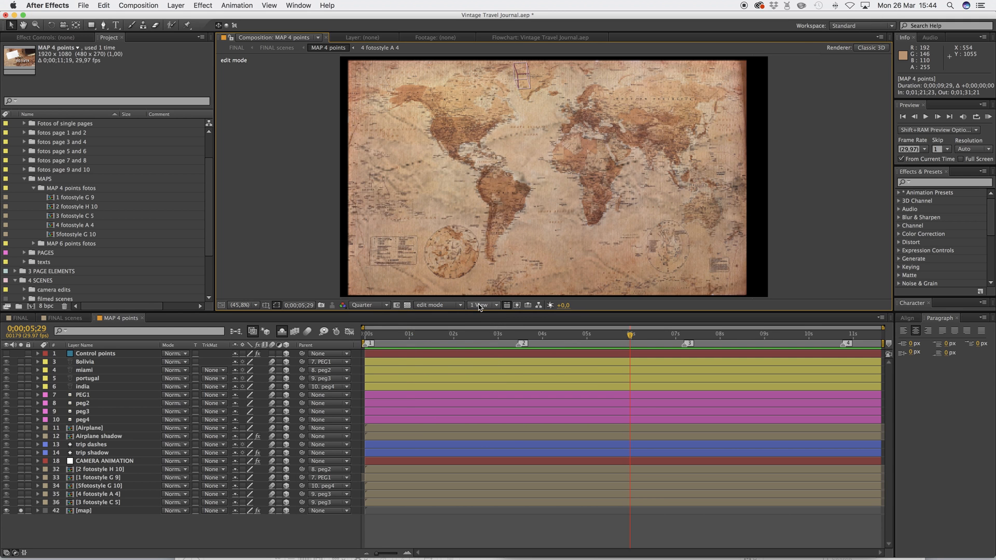
pyautogui.click(370, 305)
pyautogui.click(371, 334)
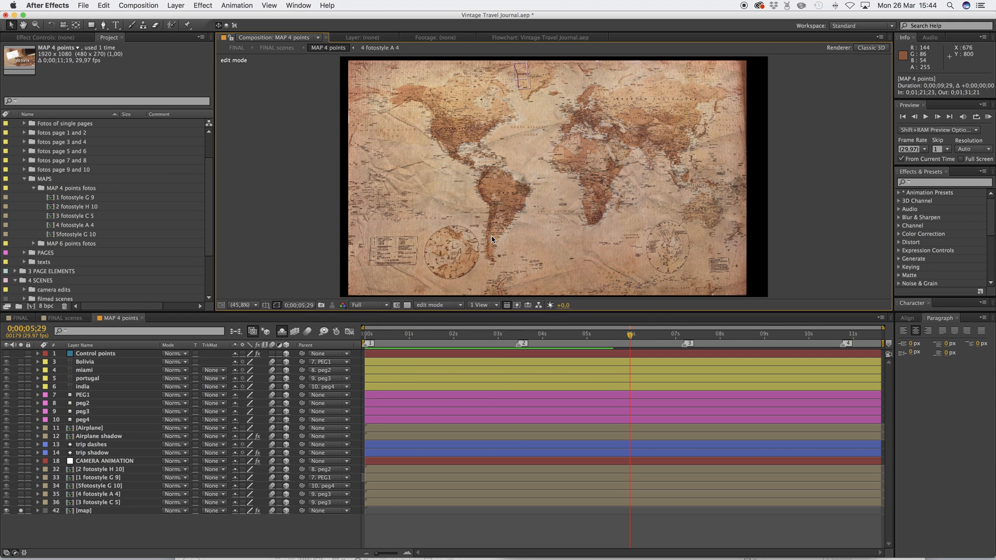
pyautogui.press('/')
pyautogui.scroll(3, 458, 218)
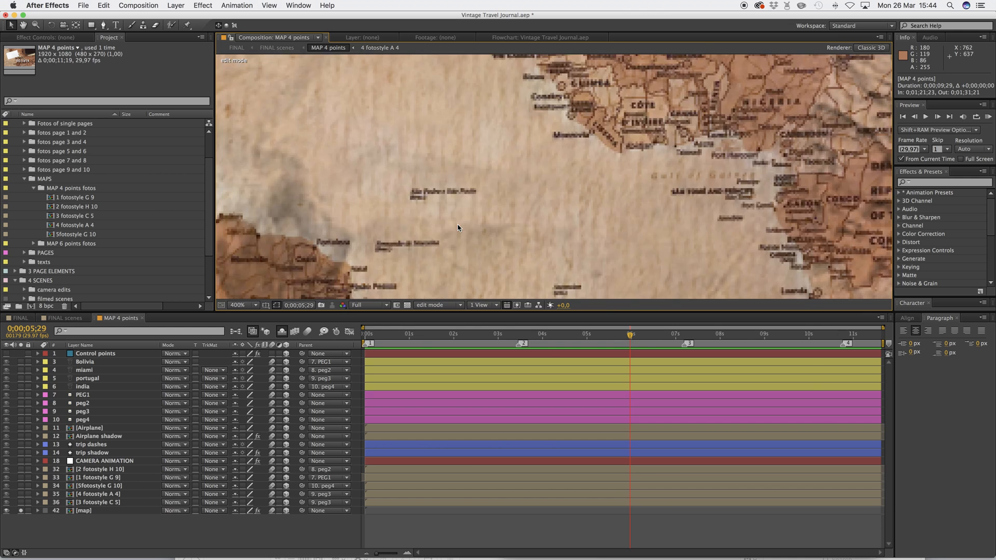
pyautogui.scroll(-5, 469, 224)
pyautogui.scroll(2, 473, 226)
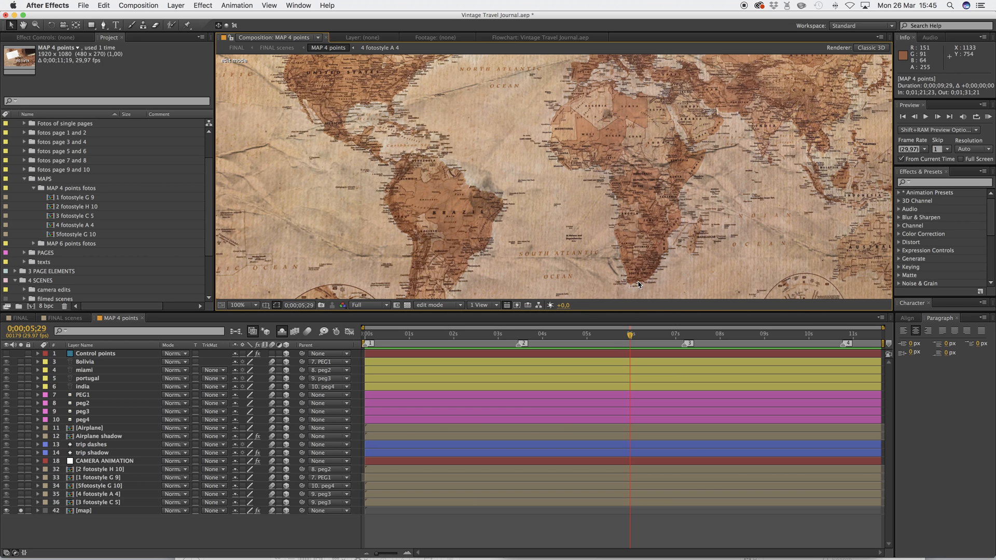
# - Show the effect controls of the Control points layer and solo the PEG1, peg2, peg3 and peg4 layers
pyautogui.click(93, 354)
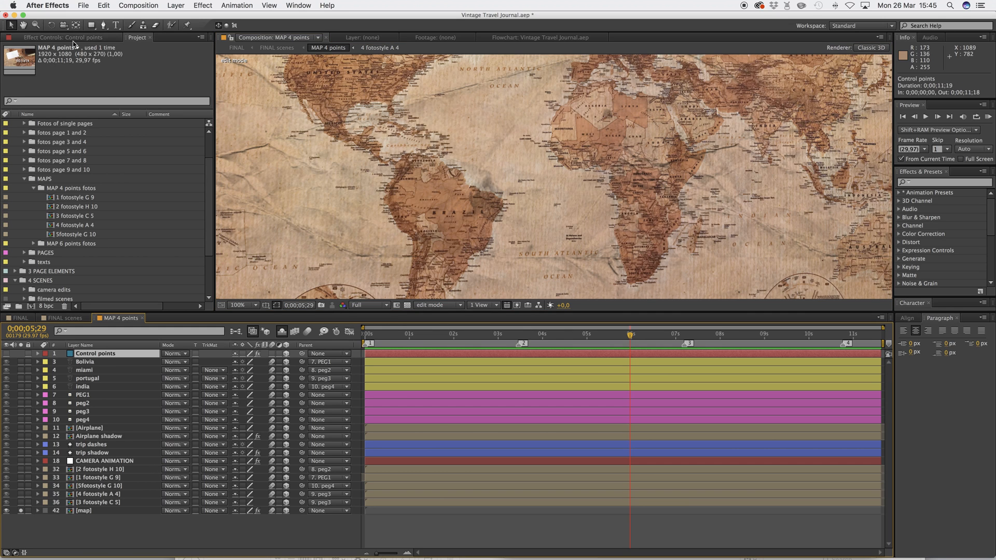
pyautogui.click(92, 41)
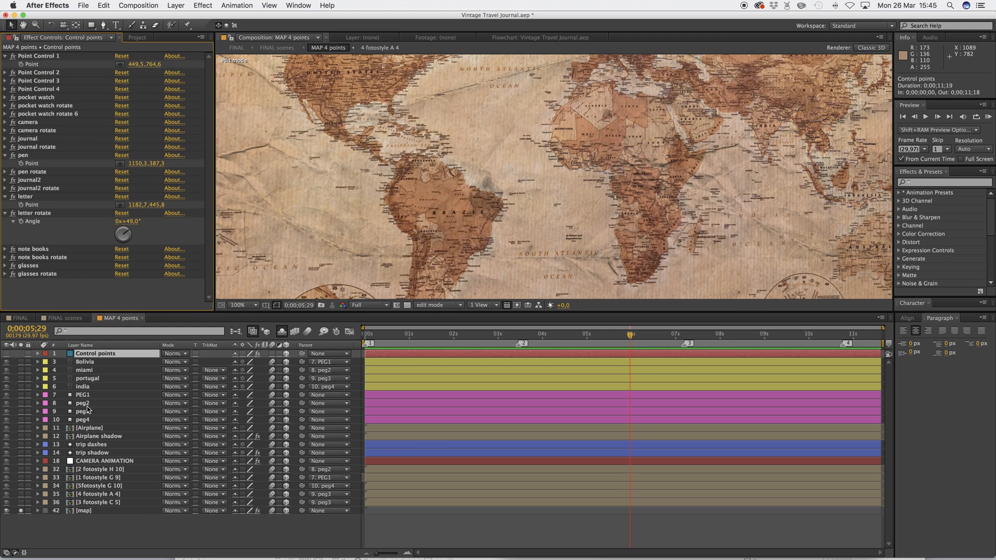
pyautogui.moveTo(21, 394); pyautogui.dragTo(21, 420)
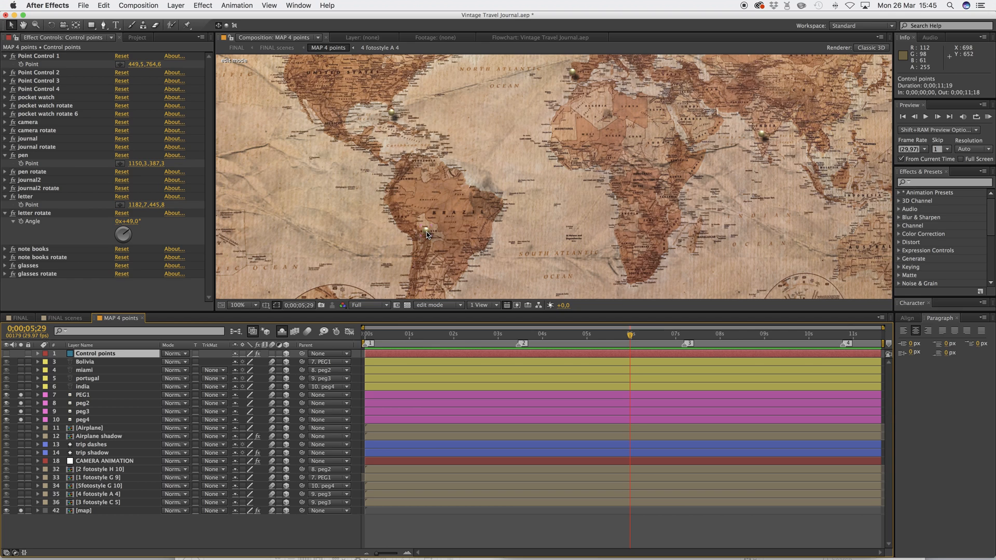
# - Move Point Control 1 onto Mexico on the map, at 155.3, 422.7
pyautogui.click(32, 57)
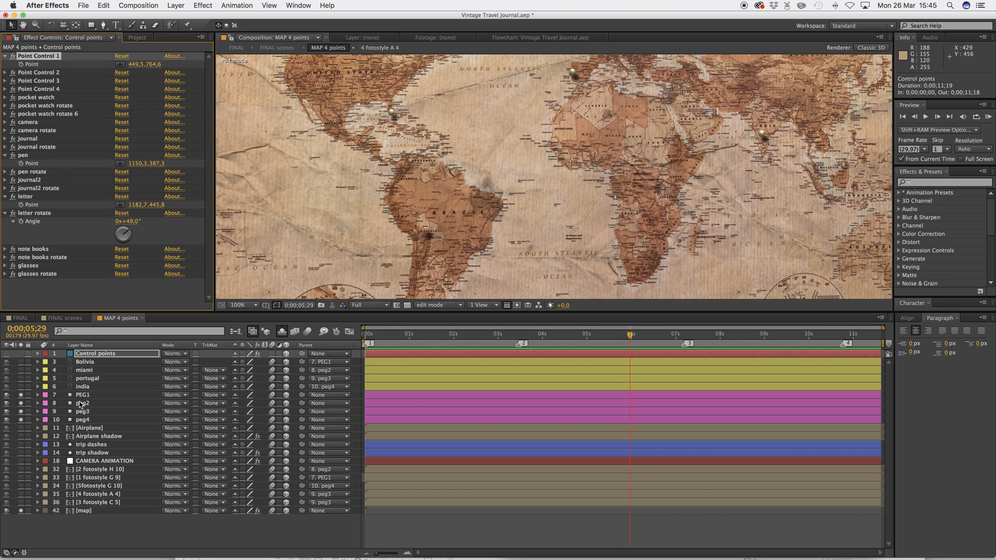
pyautogui.click(98, 354)
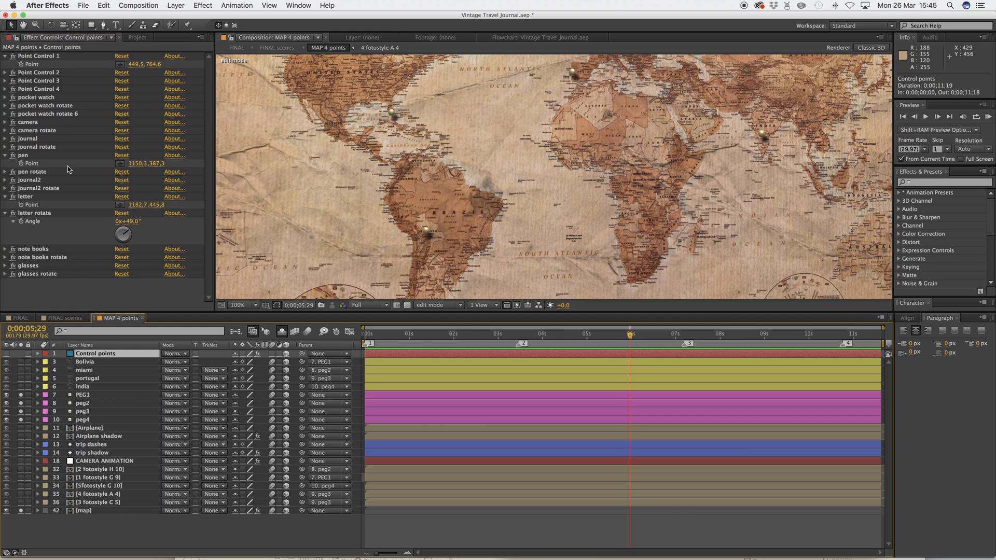
pyautogui.click(39, 57)
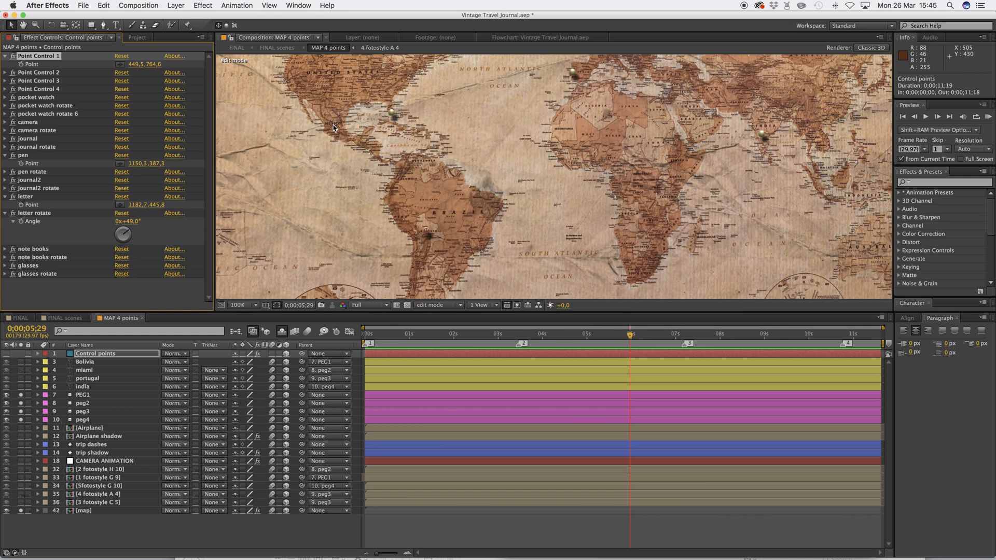
pyautogui.click(120, 64)
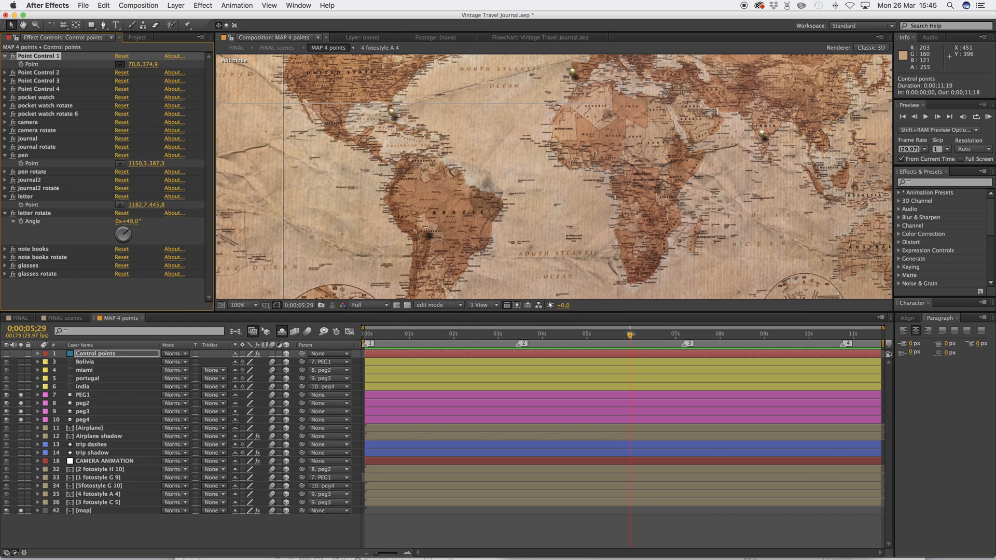
pyautogui.click(333, 125)
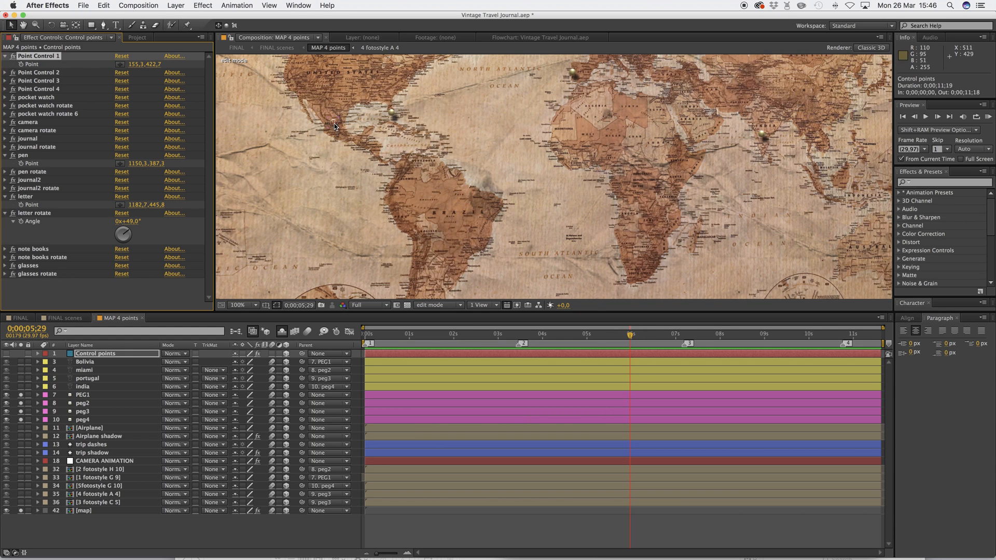
# - Move Point Control 2 onto North Africa on the map, at 1090.3, 379.6
pyautogui.click(37, 73)
pyautogui.click(5, 73)
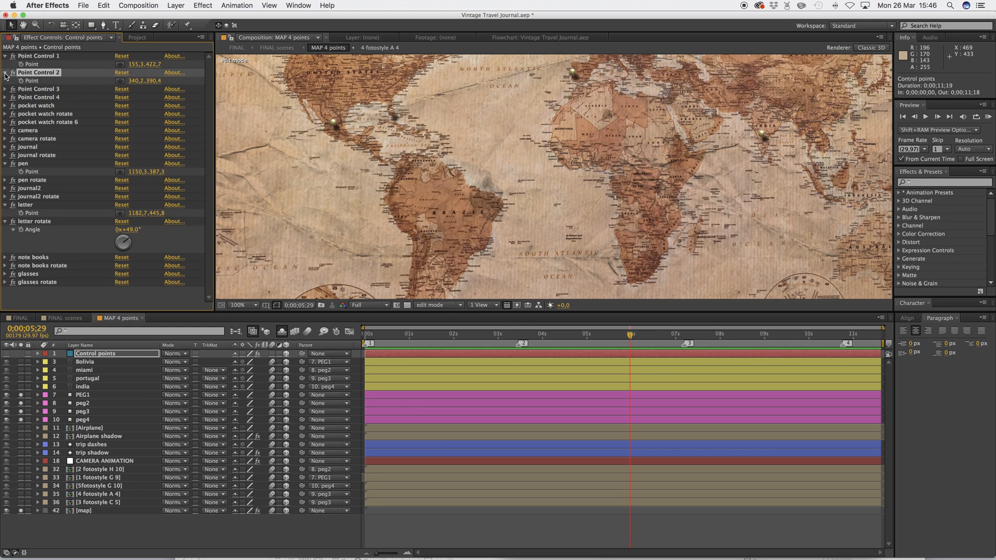
pyautogui.click(122, 85)
pyautogui.click(628, 110)
# - Move Point Control 3 onto the East African coast on the map, at 1241.2, 604.4
pyautogui.click(42, 91)
pyautogui.click(5, 90)
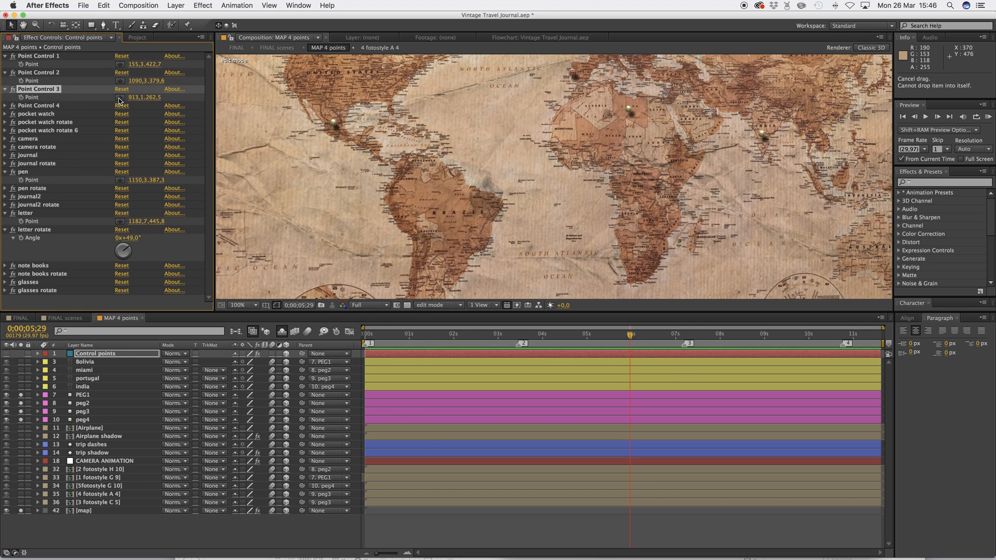
pyautogui.click(120, 98)
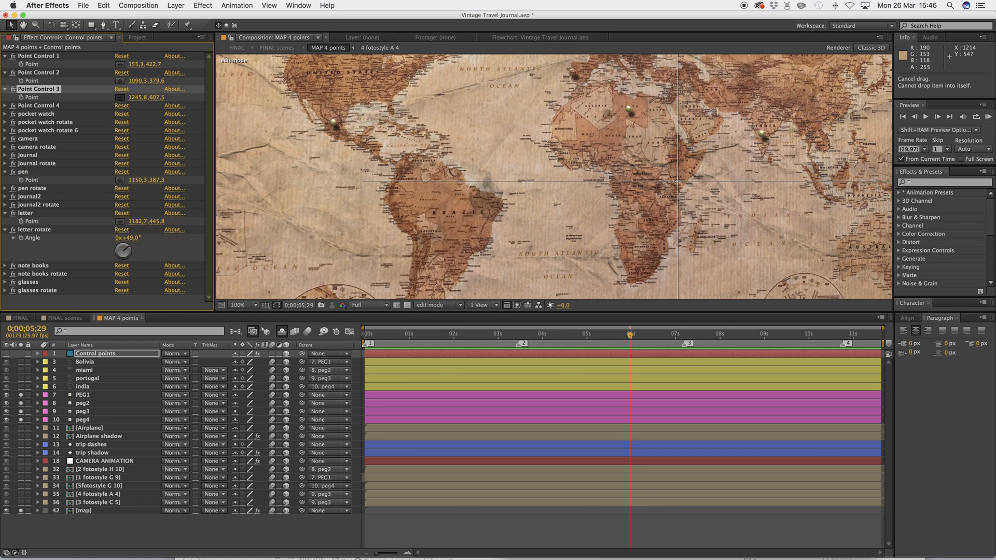
pyautogui.click(676, 180)
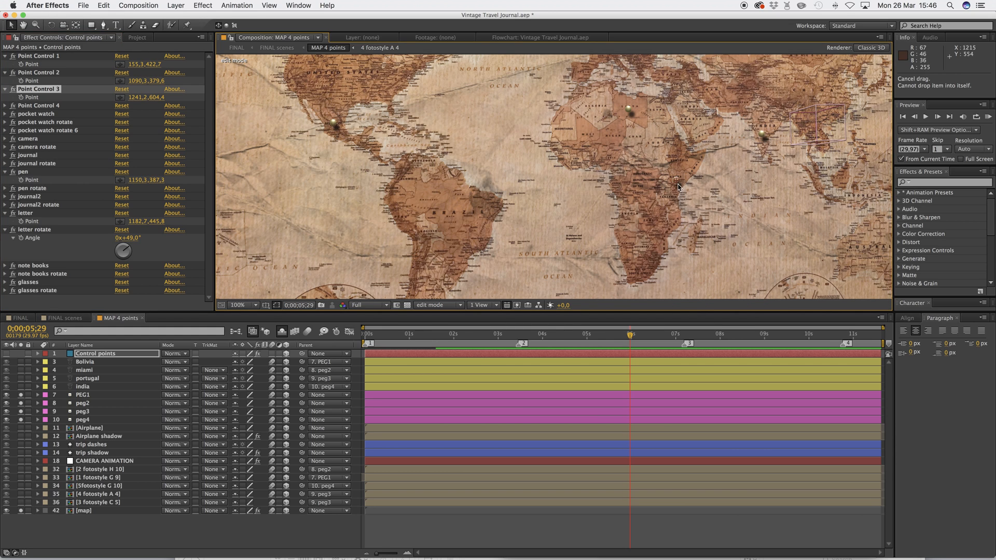
# - Move Point Control 4 onto Australia on the map, at 1795.7, 815.5
pyautogui.click(46, 107)
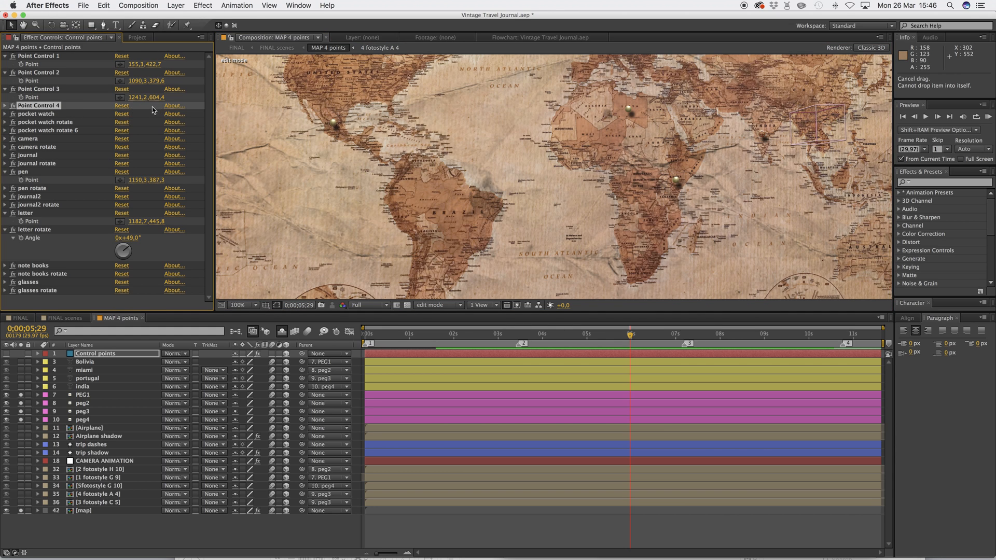
pyautogui.click(6, 105)
pyautogui.click(124, 114)
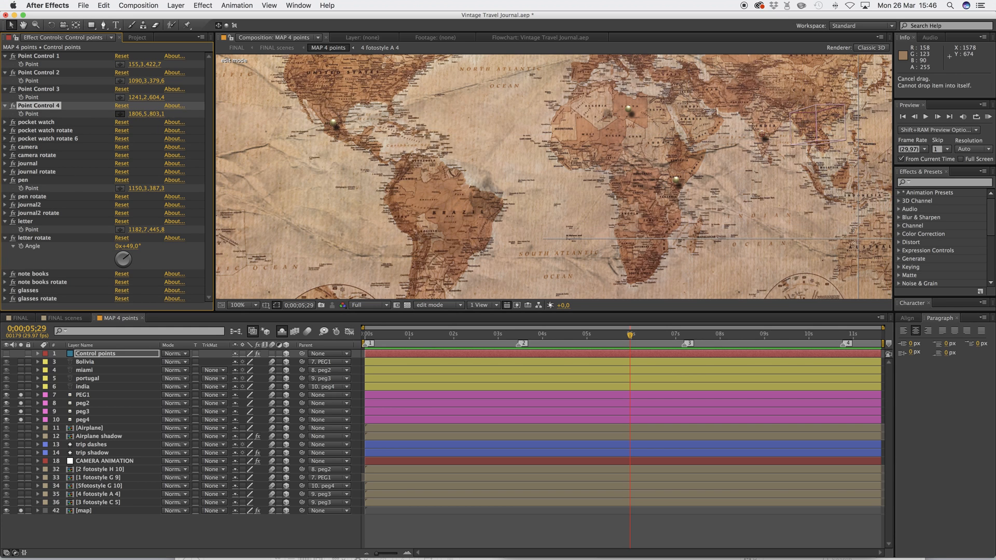
pyautogui.click(851, 257)
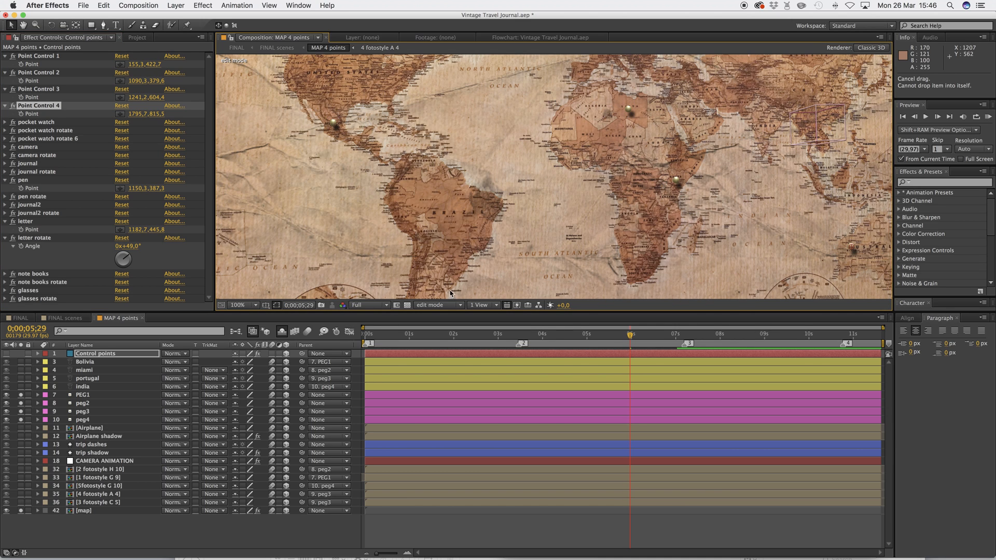
# - Unsolo the peg and map layers and set the composition preview resolution to Quarter
pyautogui.moveTo(22, 398); pyautogui.dragTo(23, 413)
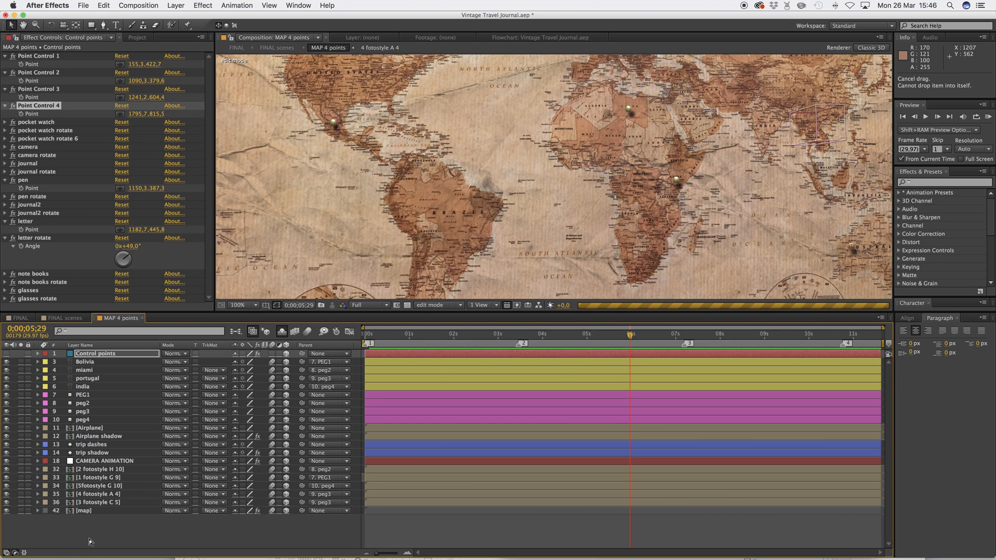
pyautogui.click(382, 306)
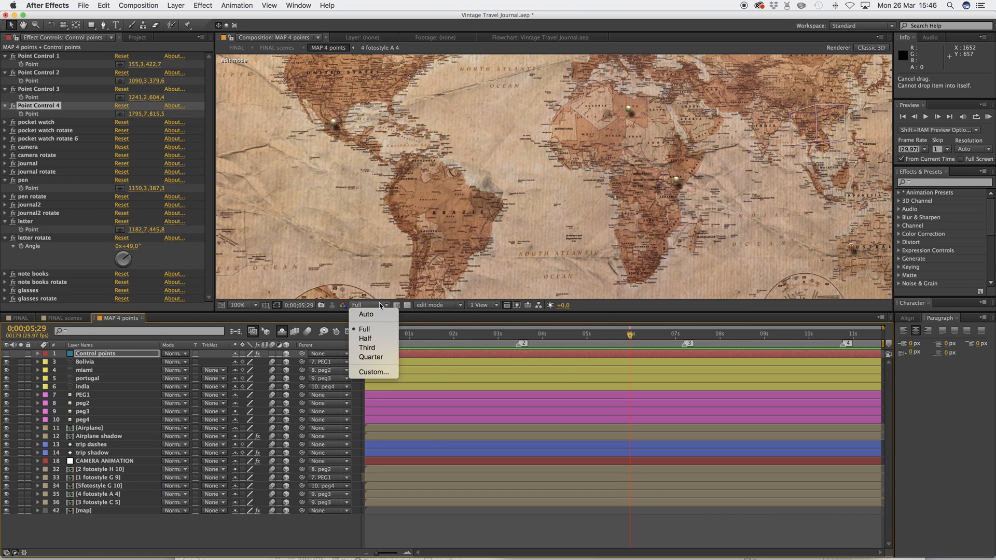
pyautogui.click(378, 357)
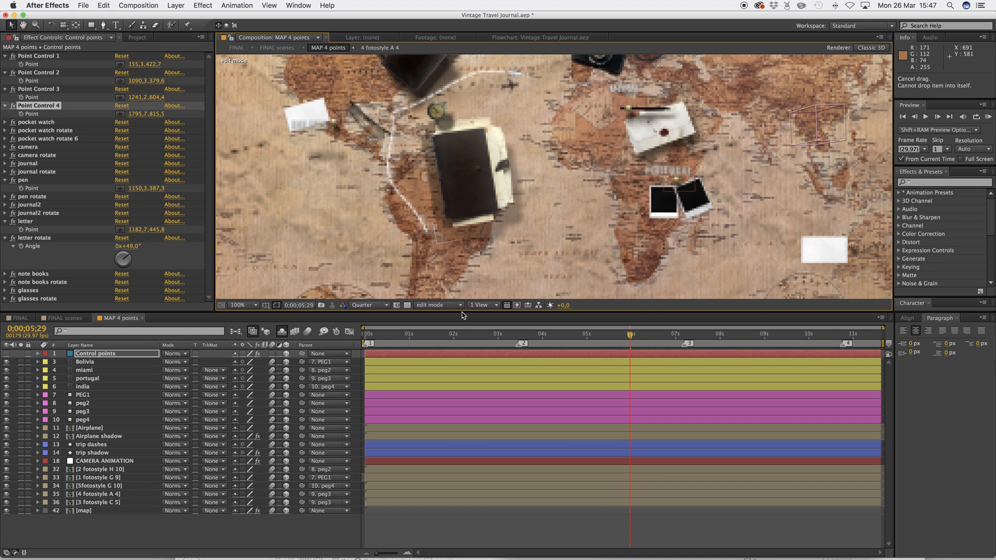
# - Set the composition preview resolution to Full and hide the map layer
pyautogui.moveTo(476, 320); pyautogui.dragTo(472, 405)
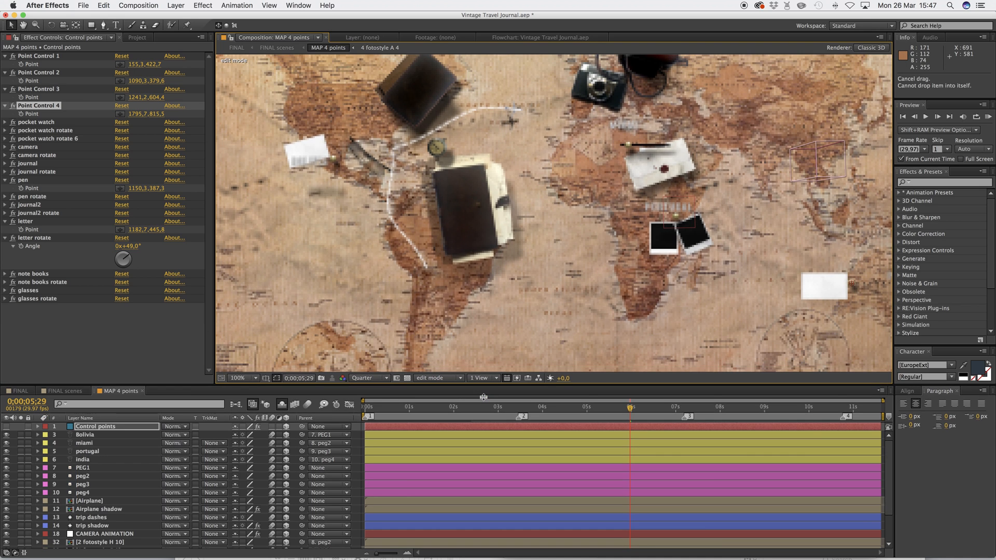
pyautogui.click(379, 394)
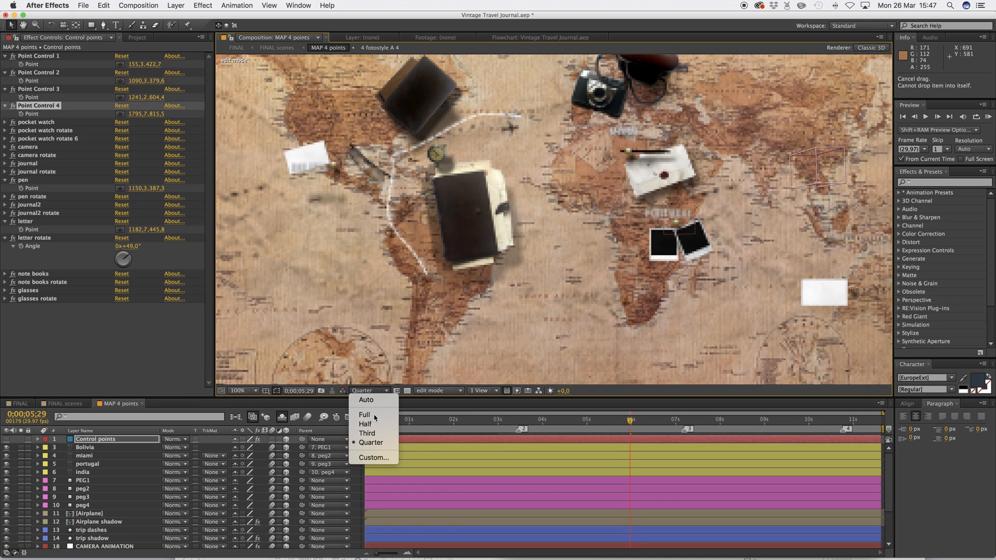
pyautogui.click(364, 413)
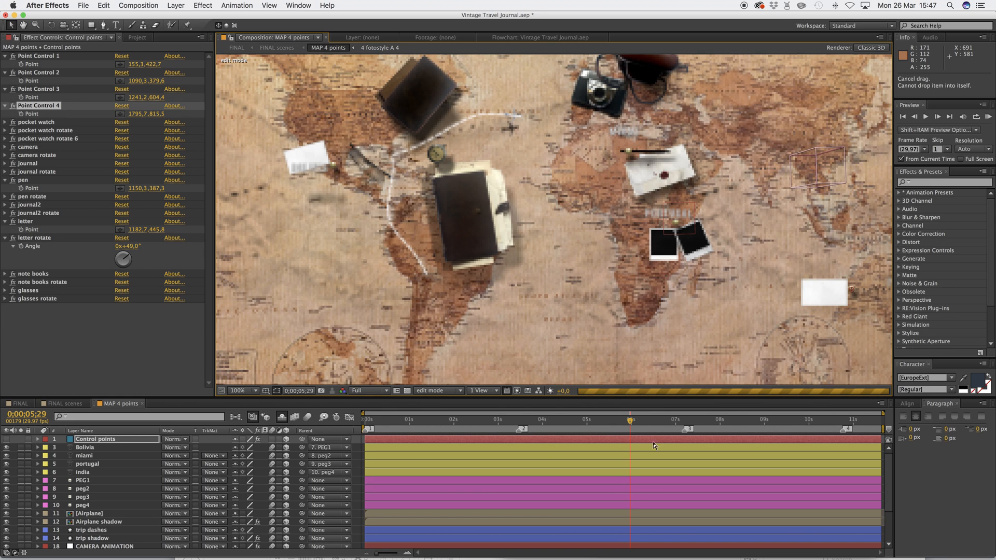
pyautogui.scroll(-3, 889, 467)
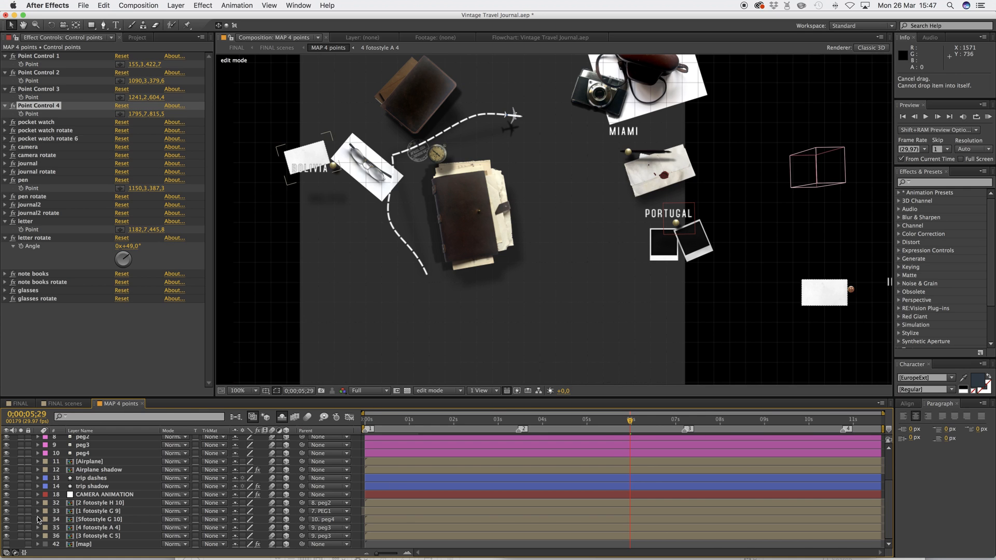
# - Fit the whole composition inside the viewer while keeping all timeline layers in sight
pyautogui.moveTo(513, 393); pyautogui.dragTo(515, 338)
pyautogui.click(250, 336)
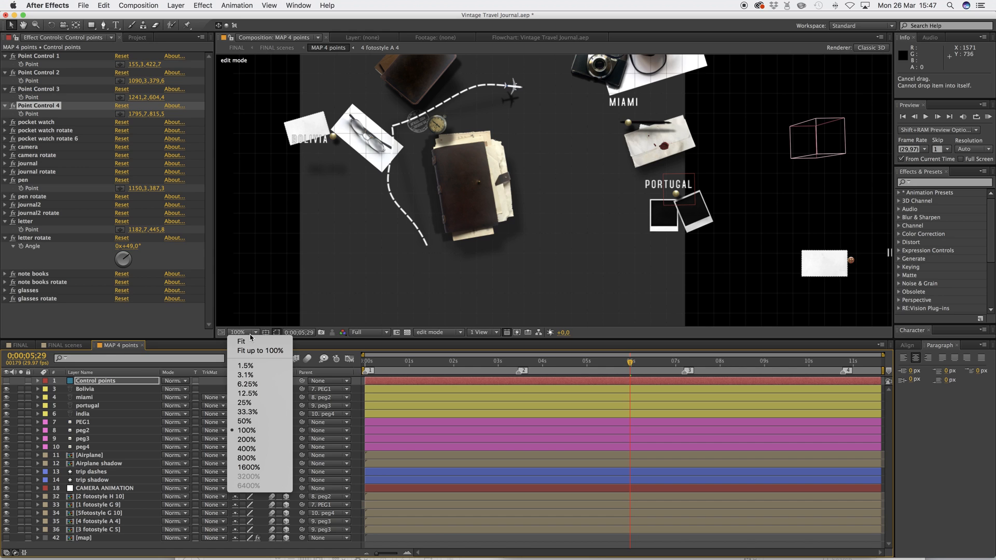
pyautogui.click(242, 342)
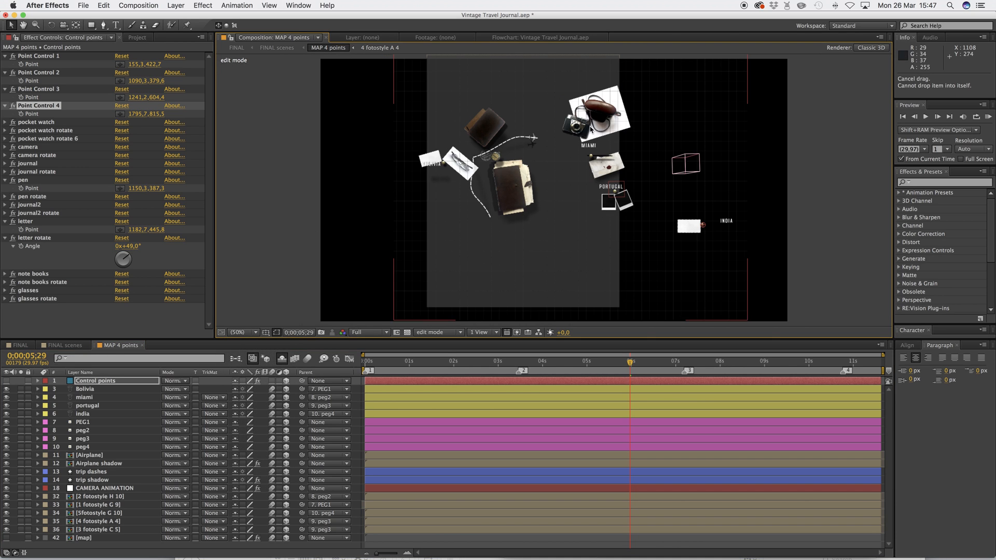
# - Move the pocket watch to 195.4, 257.9 and set its rotation angle to -2°
pyautogui.click(39, 123)
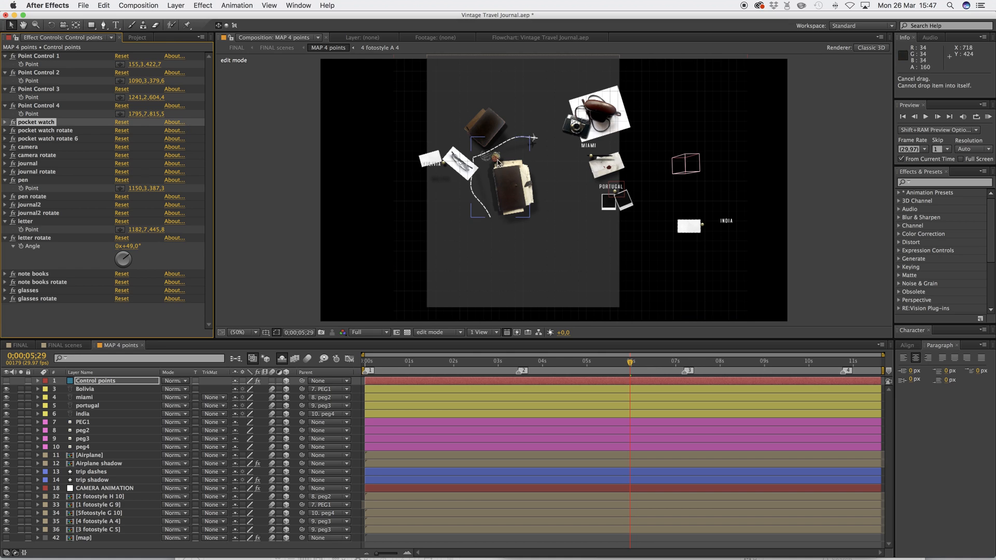
pyautogui.click(6, 122)
pyautogui.click(119, 130)
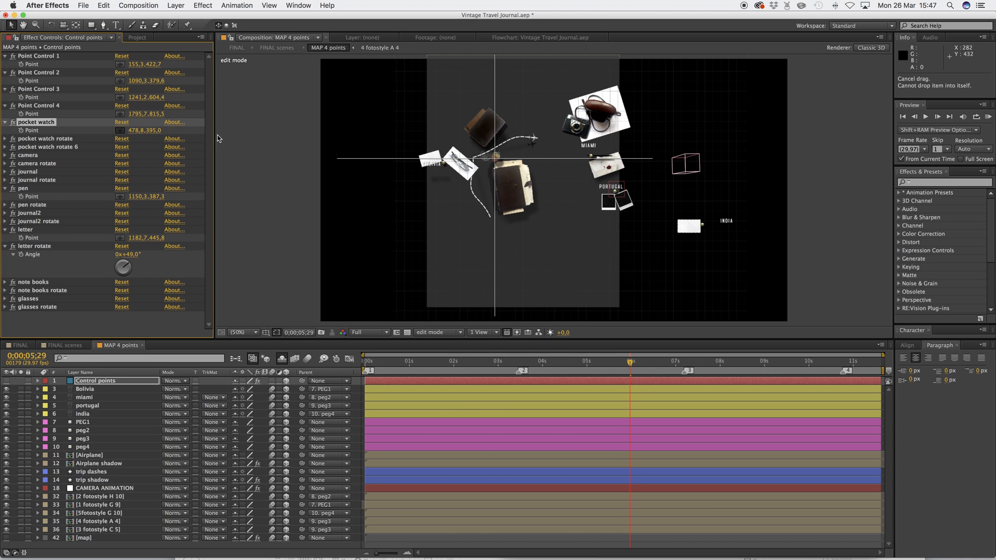
pyautogui.click(450, 137)
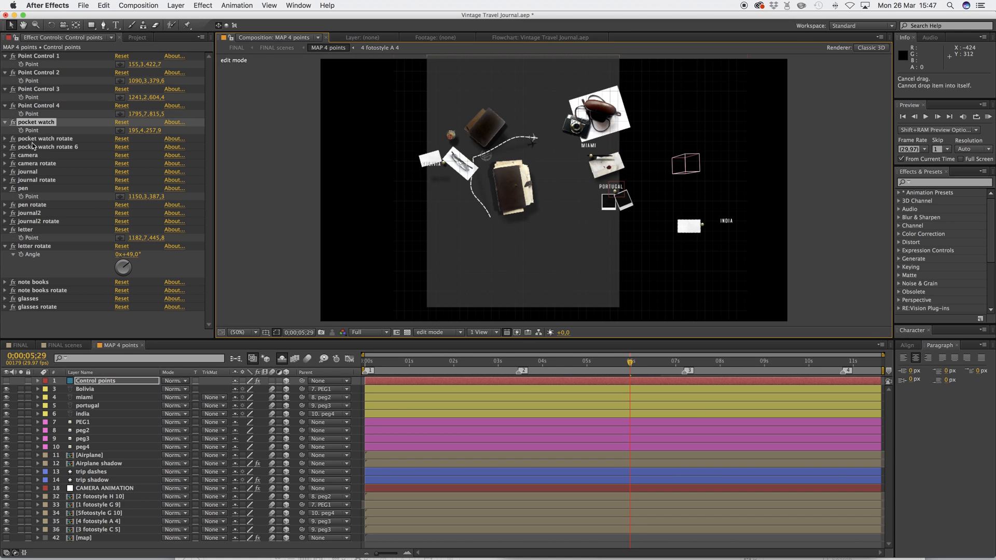
pyautogui.click(4, 139)
pyautogui.moveTo(147, 146); pyautogui.dragTo(392, 147)
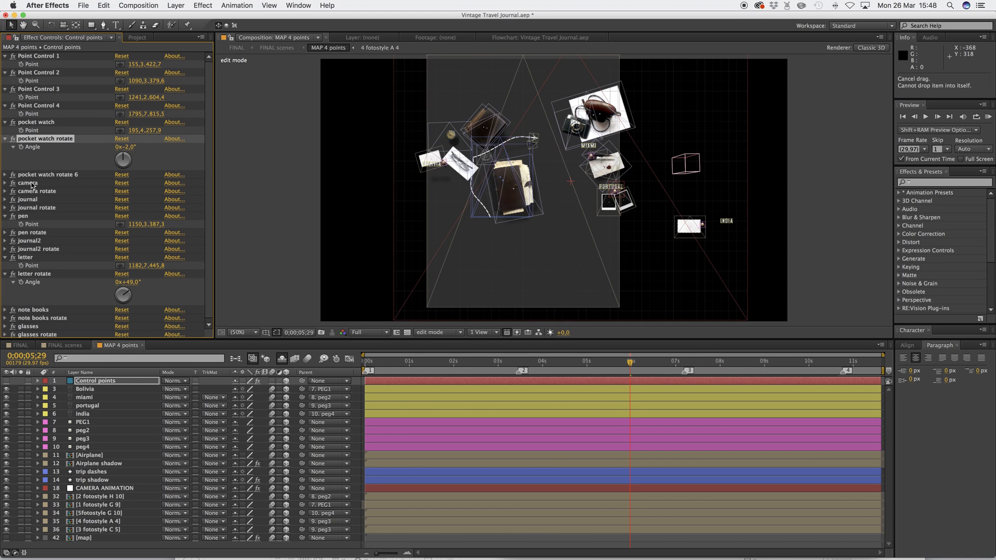
# - Move the camera object below the Portugal photos, at 1017.9, 904.8
pyautogui.click(579, 129)
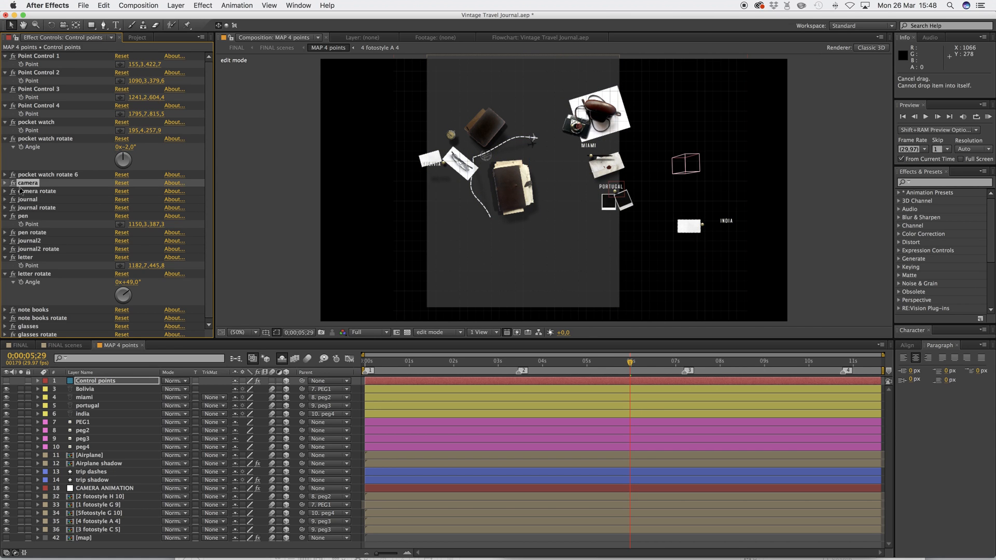
pyautogui.click(4, 183)
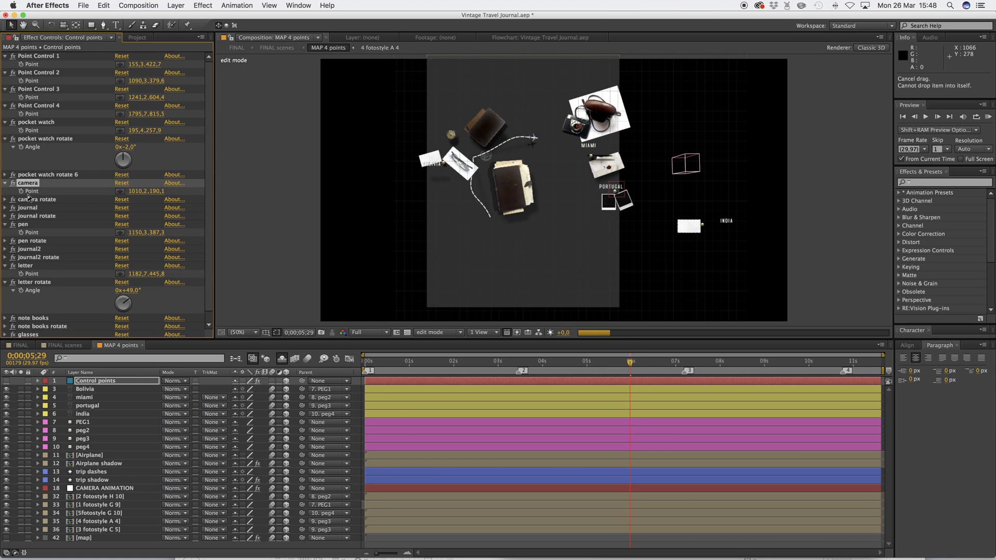
pyautogui.click(120, 196)
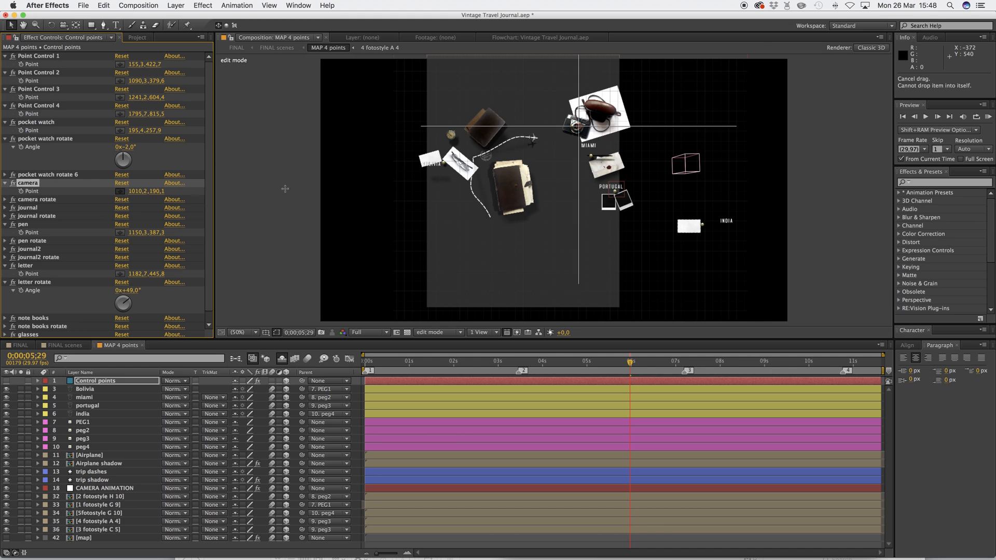
pyautogui.click(580, 239)
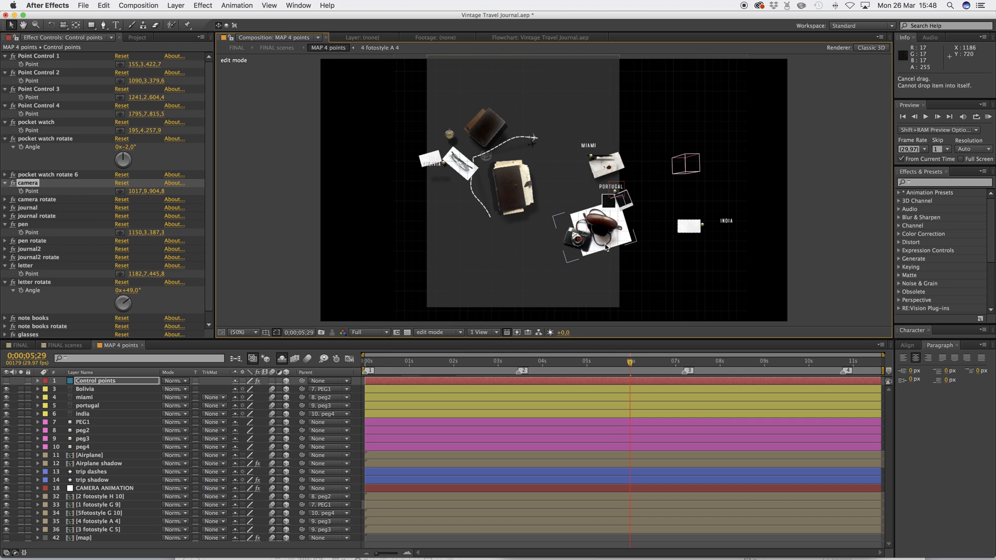
# - Set the composition preview resolution to Quarter and make the map layer visible again
pyautogui.press('.')
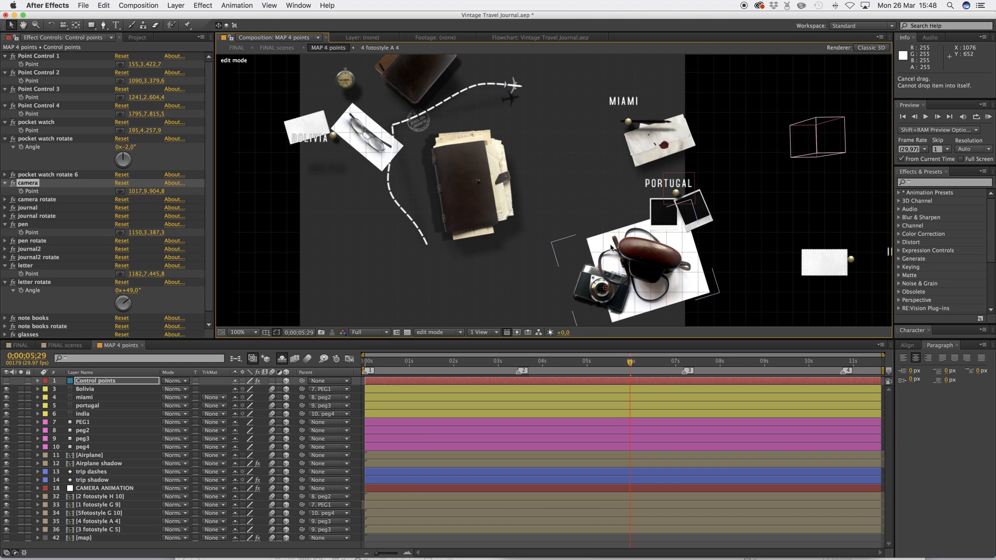
pyautogui.press('.')
pyautogui.press(',')
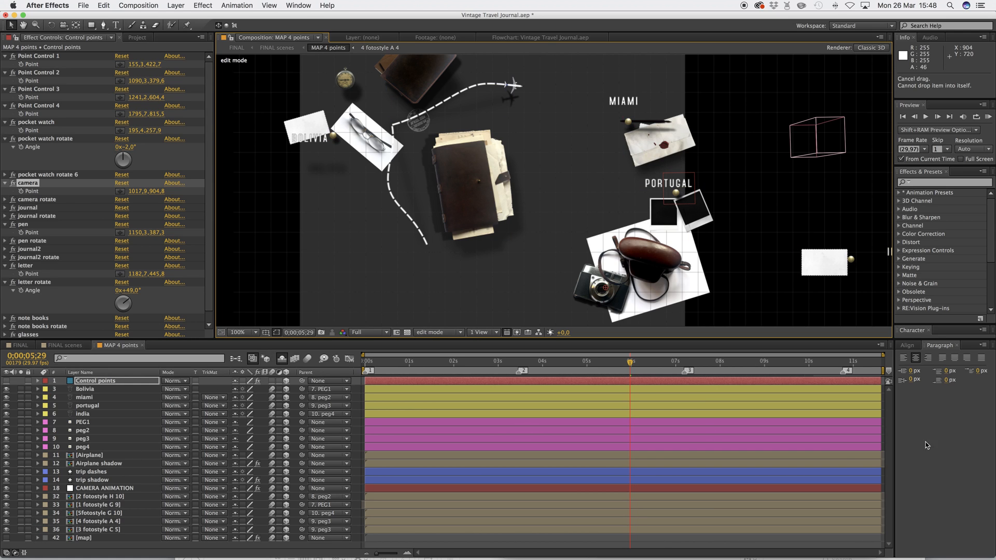
pyautogui.click(373, 335)
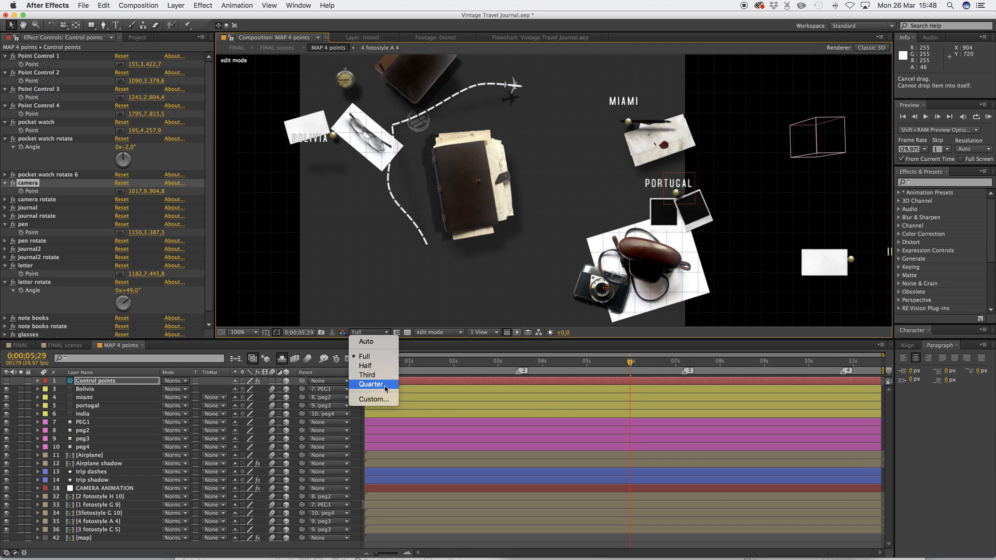
pyautogui.click(379, 388)
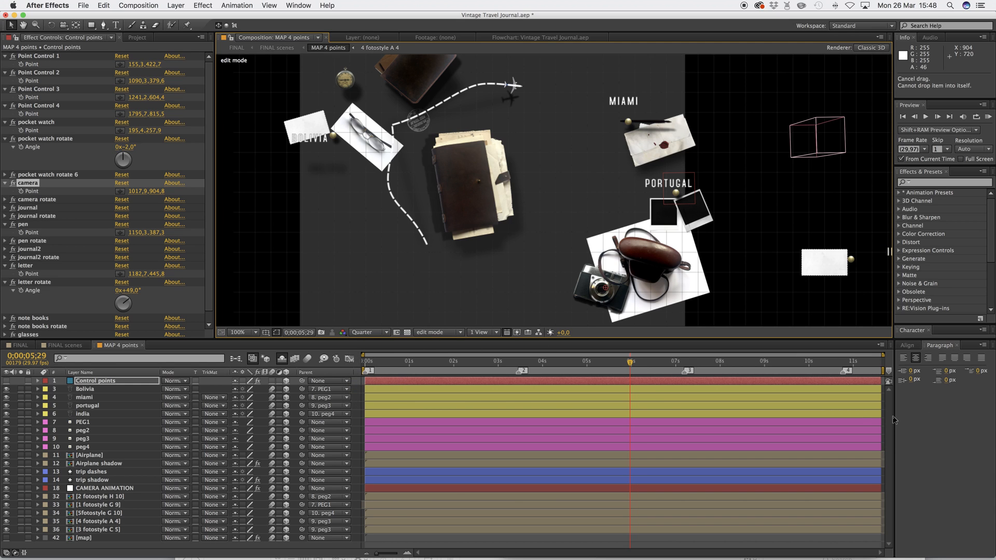
pyautogui.click(6, 538)
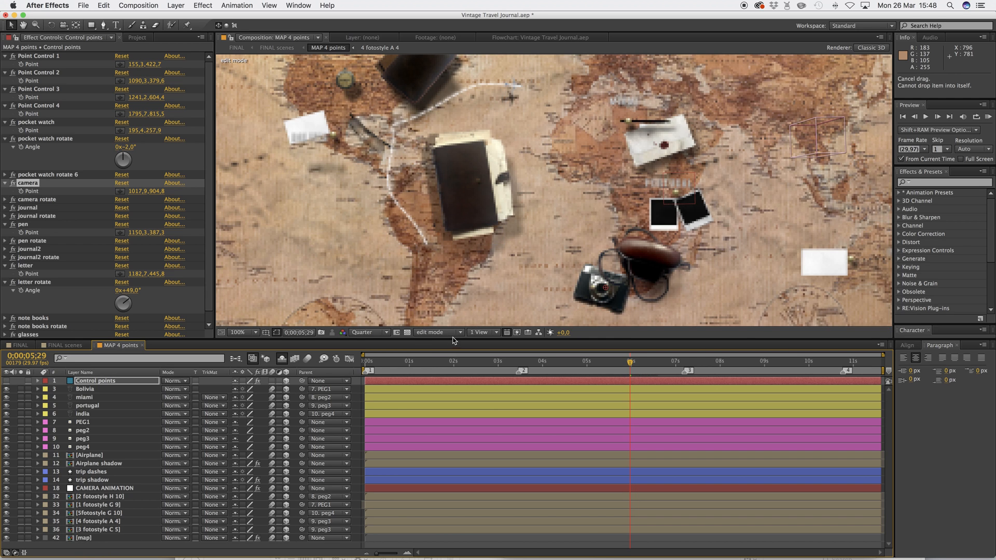
# - Switch the viewer to the Sure Target Camera and show the first frame of the scene fitted in the viewer
pyautogui.click(437, 332)
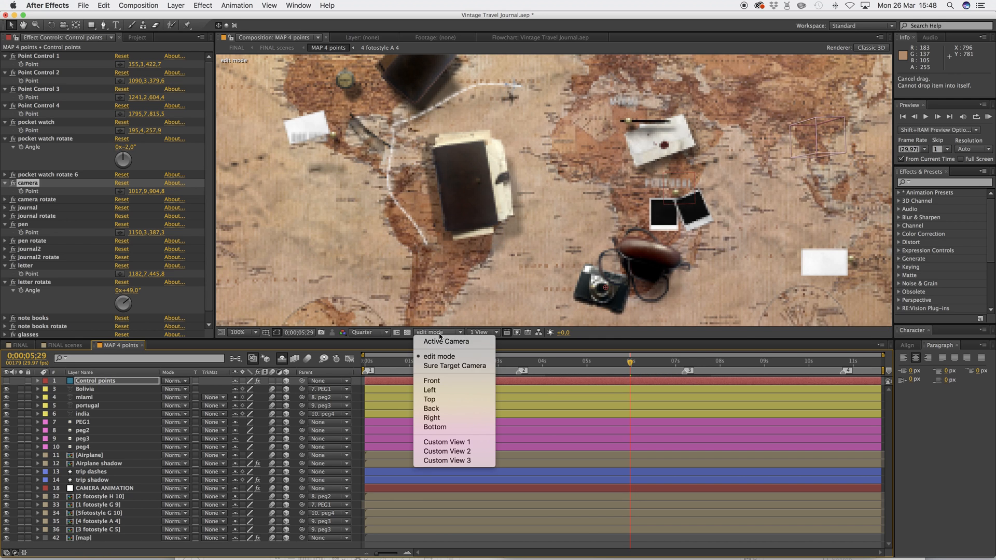
pyautogui.click(449, 366)
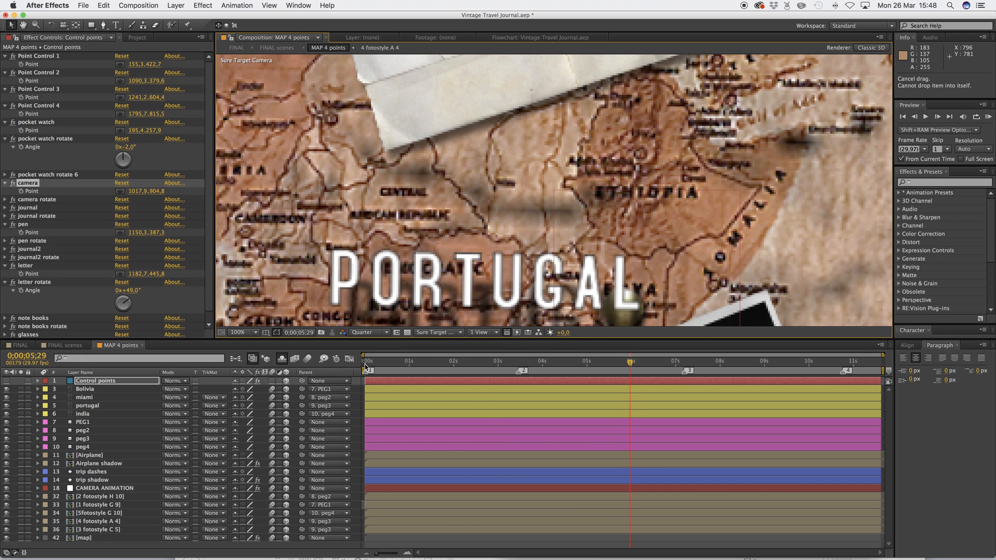
pyautogui.click(365, 366)
pyautogui.scroll(-6, 538, 231)
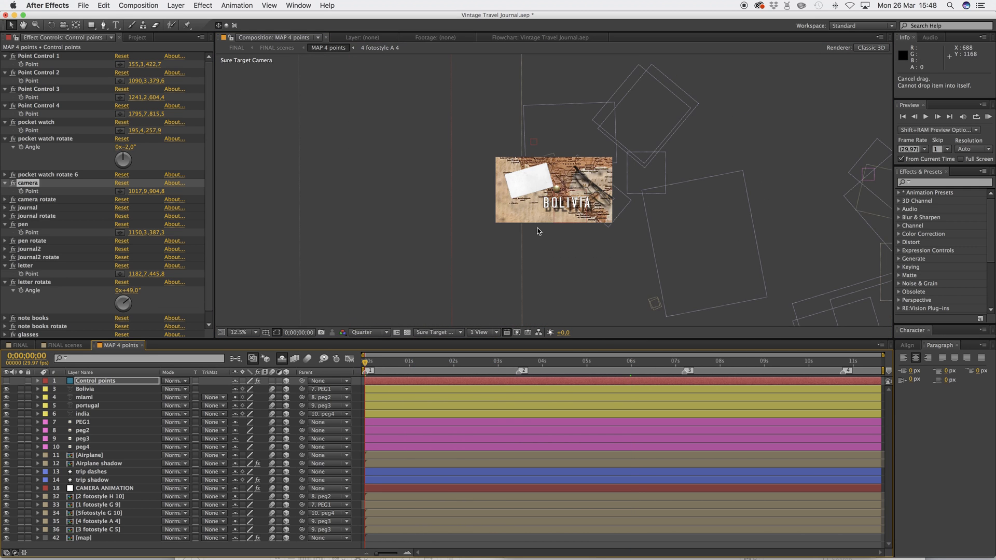
pyautogui.scroll(1, 539, 232)
pyautogui.click(246, 333)
pyautogui.click(249, 334)
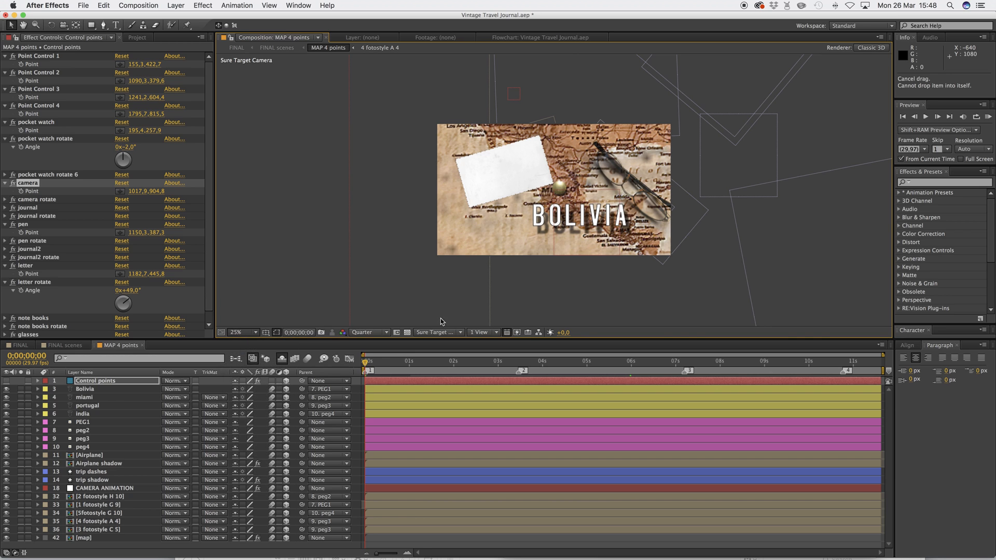
pyautogui.hotkey('shift', '/')
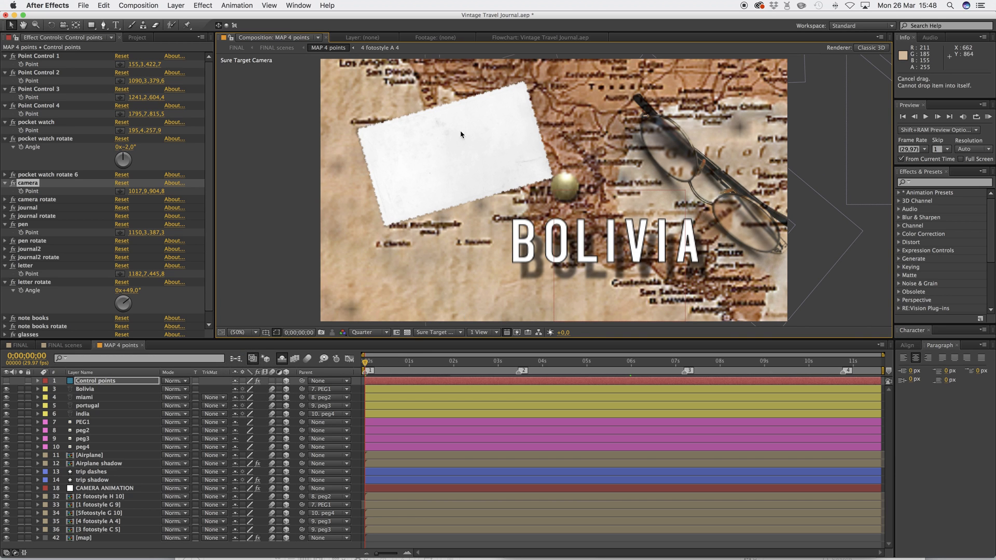
# - Move the pen away from the second peg to 1140.2, 314.6, above the MIAMI title on the map
pyautogui.click(520, 362)
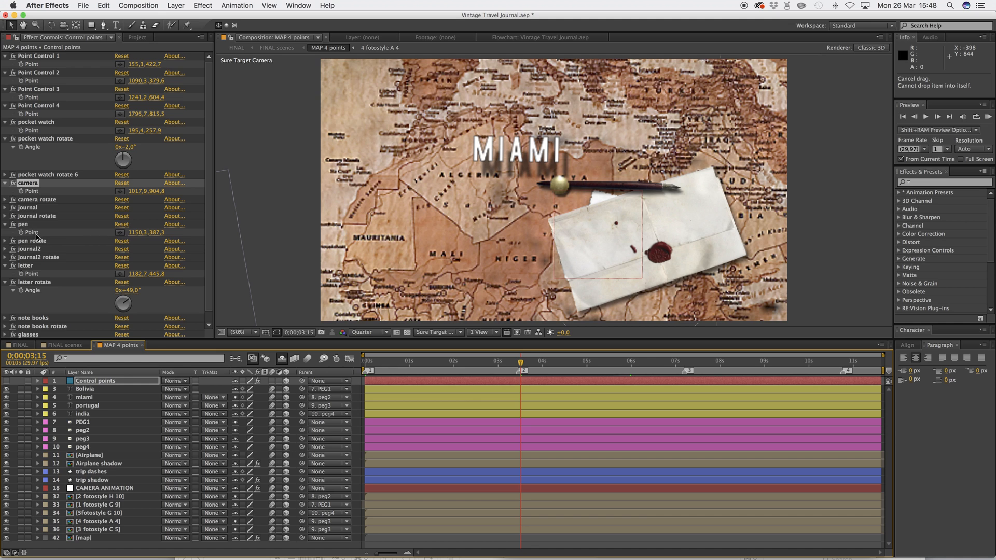
pyautogui.click(120, 232)
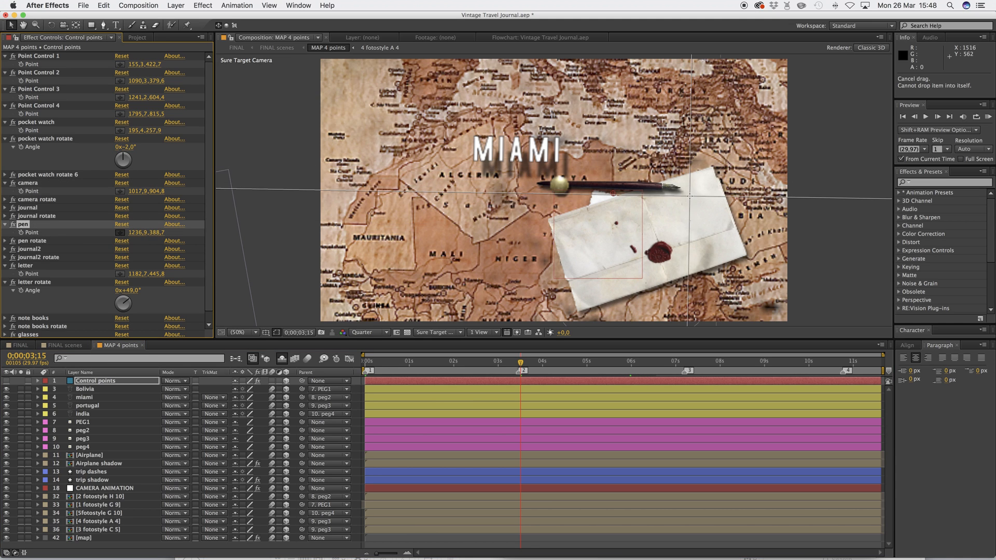
pyautogui.click(652, 214)
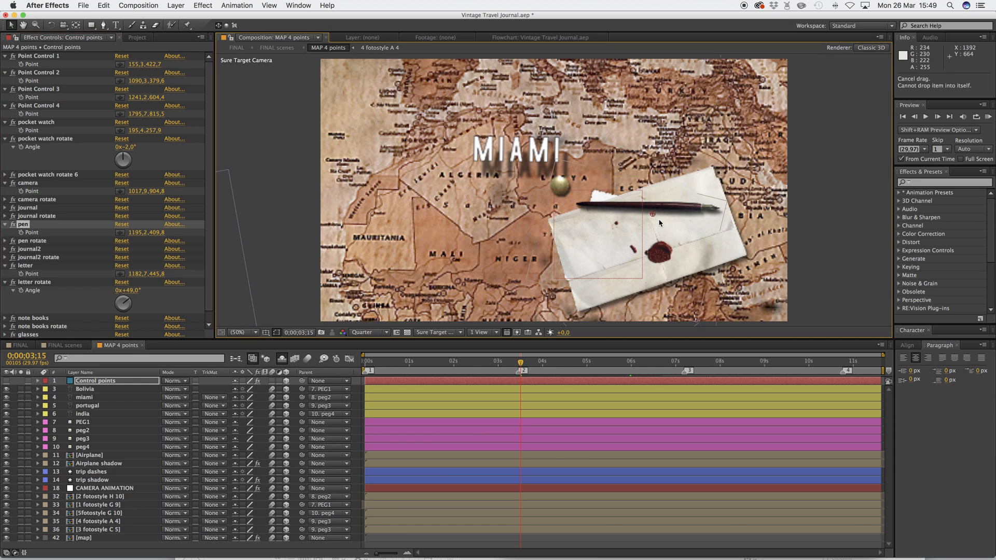
pyautogui.click(121, 233)
pyautogui.click(605, 129)
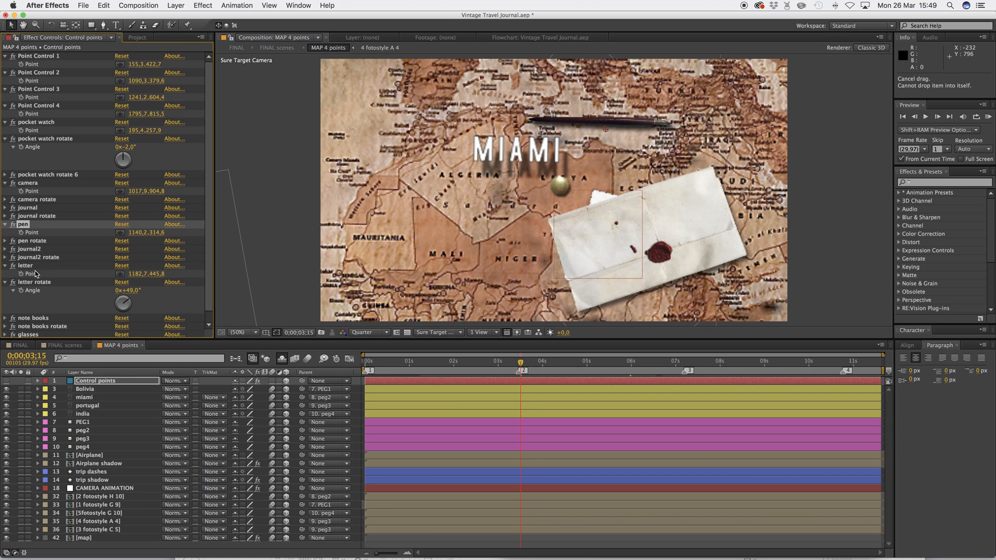
# - Move the letter to 1007.5, 307.3, behind the MIAMI title, and set its rotation angle to 71°
pyautogui.click(120, 274)
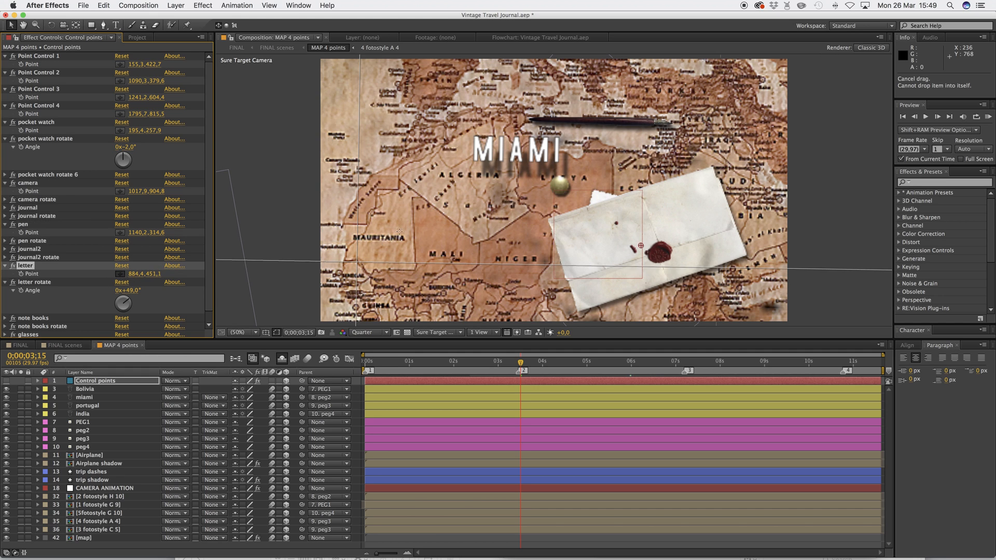
pyautogui.click(490, 119)
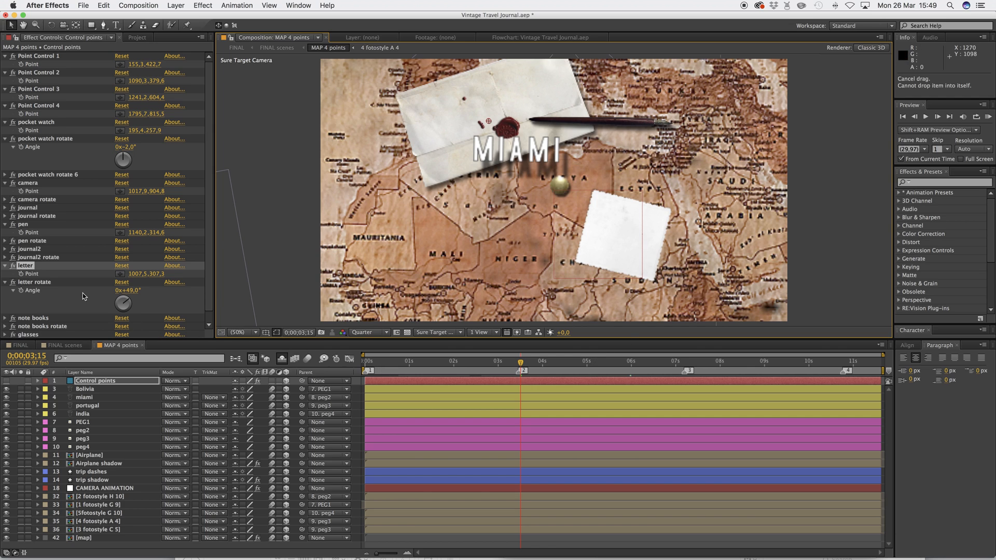
pyautogui.scroll(-1, 209, 242)
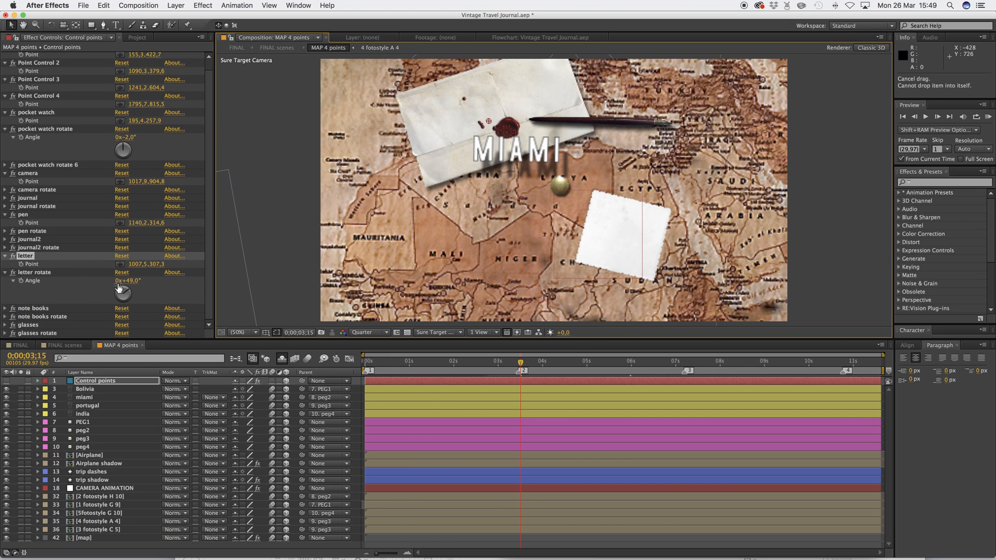
pyautogui.moveTo(136, 283); pyautogui.dragTo(149, 283)
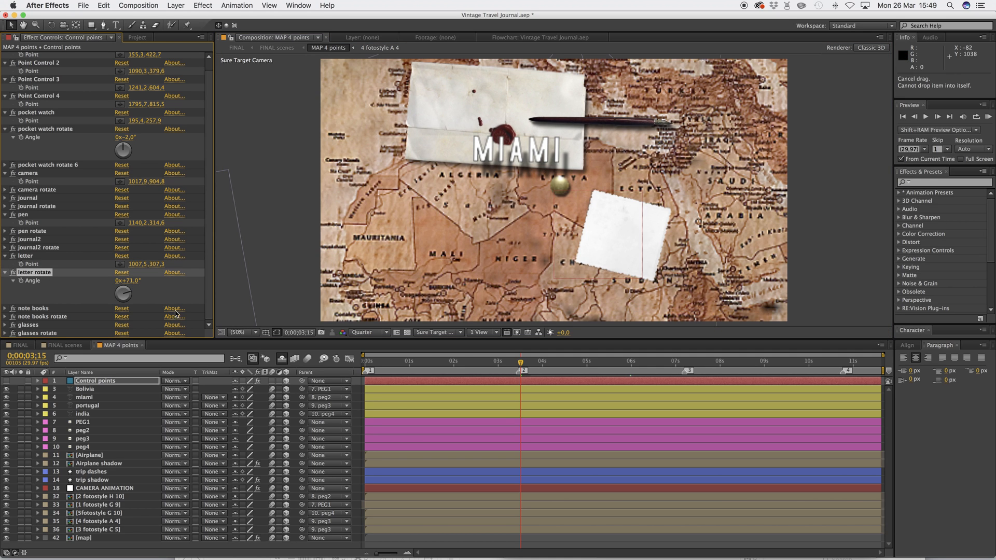
# - Solo the four place-name text layers and replace the Bolivia title at the first frame with MEXICO
pyautogui.click(685, 364)
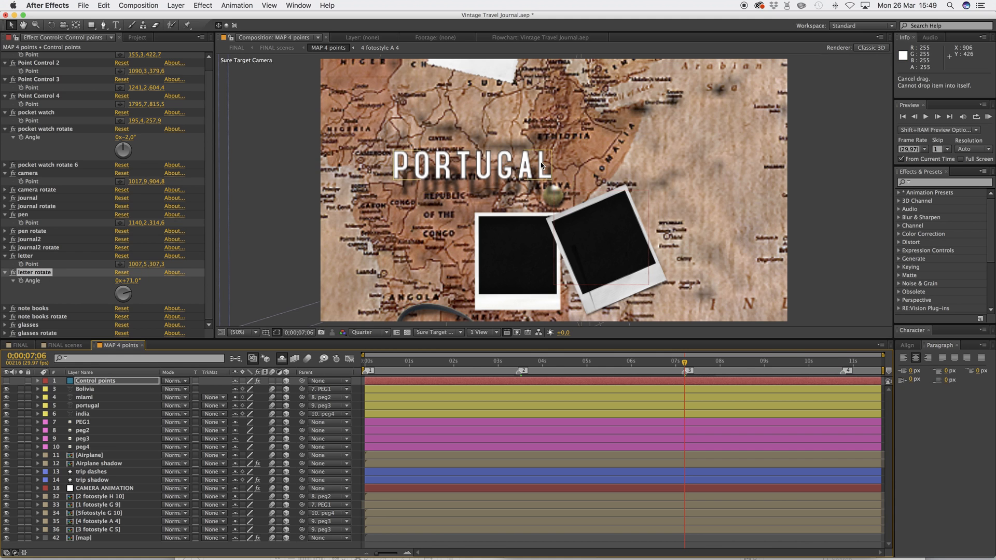
pyautogui.click(843, 363)
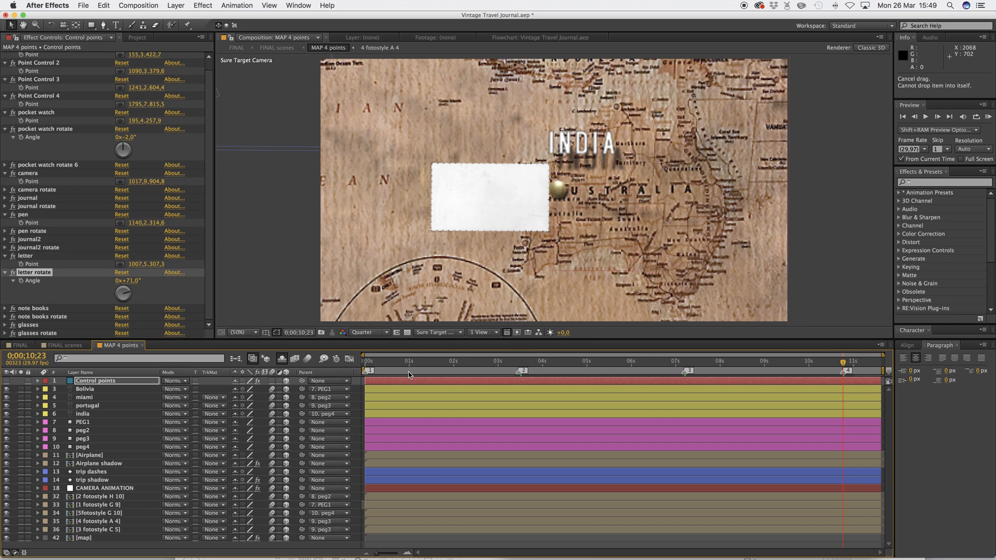
pyautogui.moveTo(21, 413); pyautogui.dragTo(22, 389)
pyautogui.moveTo(373, 362); pyautogui.dragTo(350, 366)
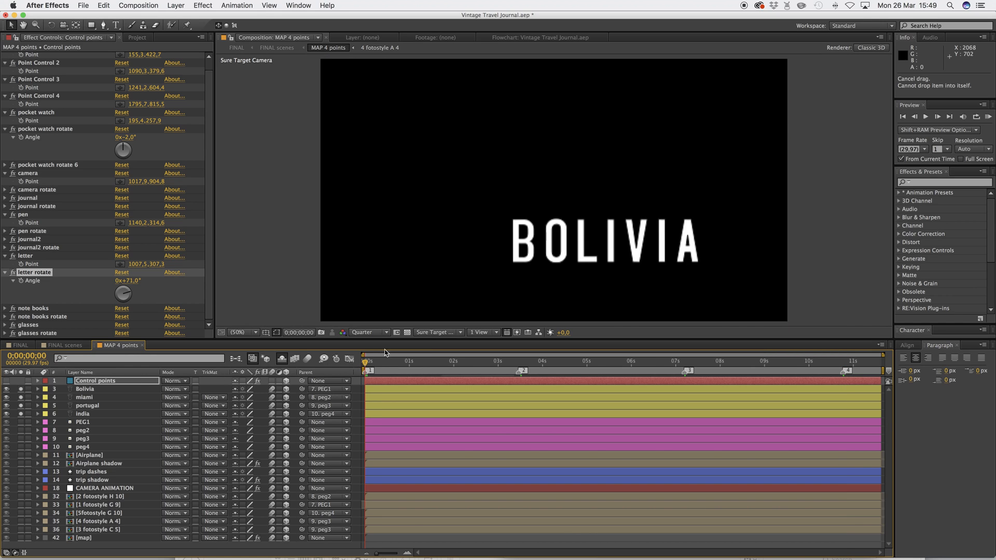
pyautogui.doubleClick(85, 389)
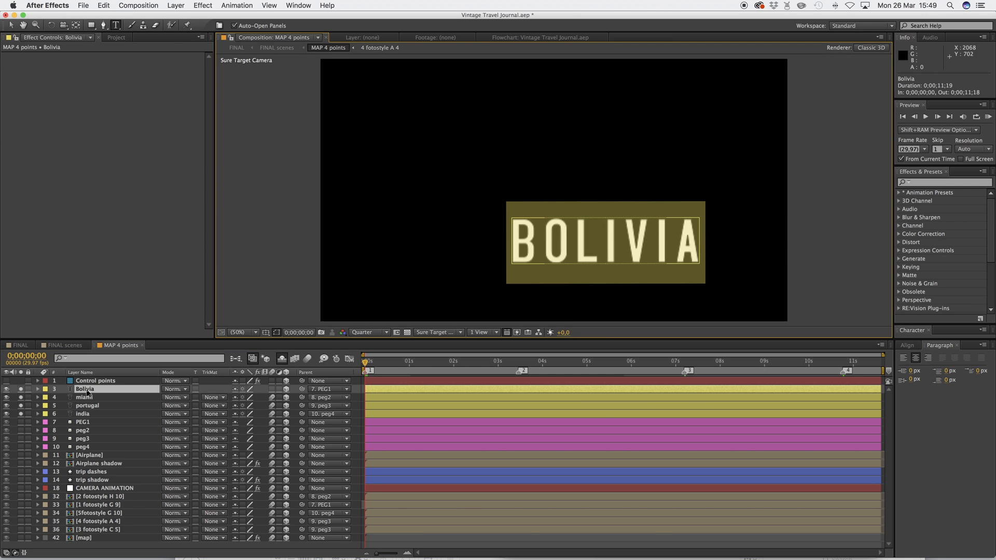
pyautogui.write('MEXICO')
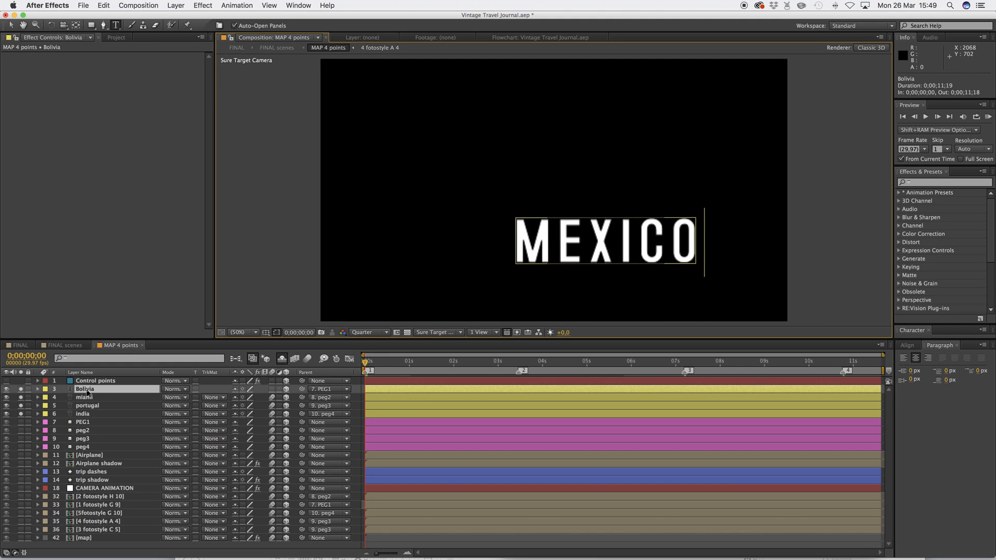
# - Show the full scene at the second map stop and move Point Control 2 onto Egypt, at 1180.0, 384.6
pyautogui.click(518, 362)
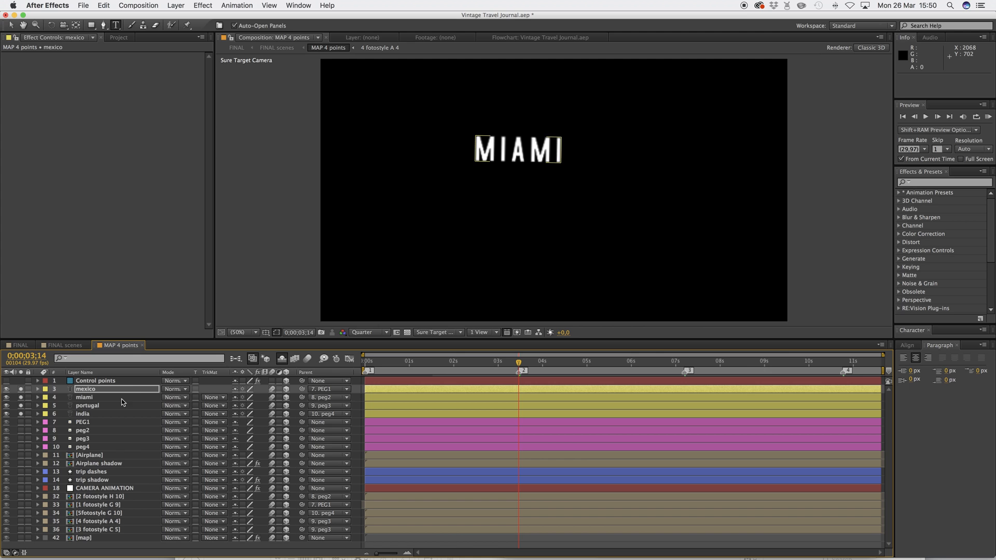
pyautogui.click(86, 397)
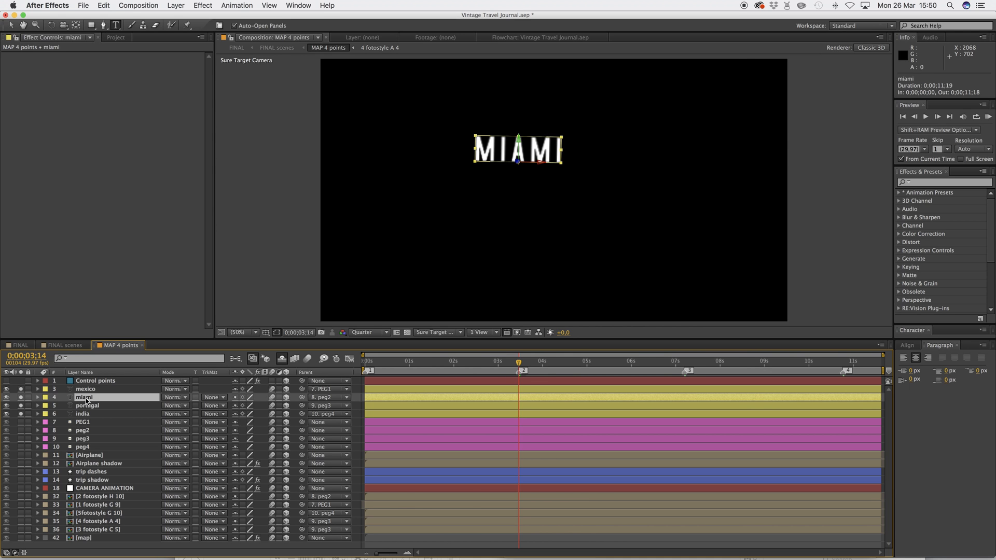
pyautogui.click(21, 397)
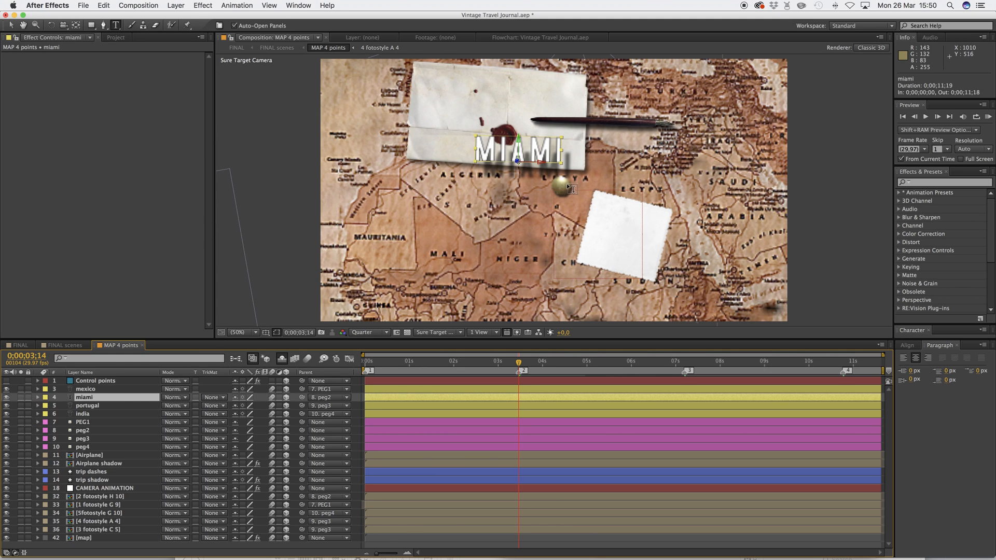
pyautogui.click(21, 397)
pyautogui.click(21, 397)
pyautogui.click(95, 381)
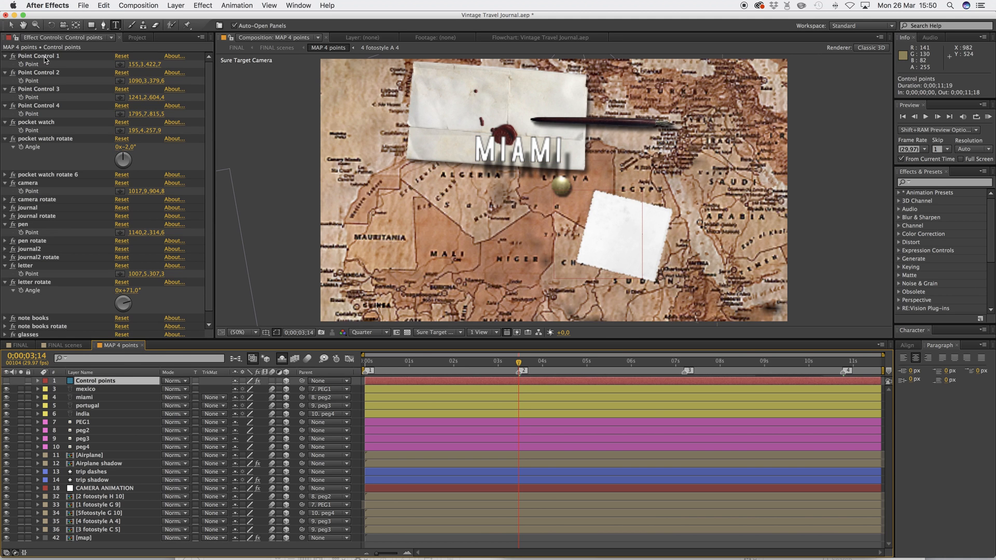
pyautogui.click(43, 73)
pyautogui.click(120, 81)
pyautogui.click(382, 133)
pyautogui.moveTo(382, 132); pyautogui.dragTo(641, 189)
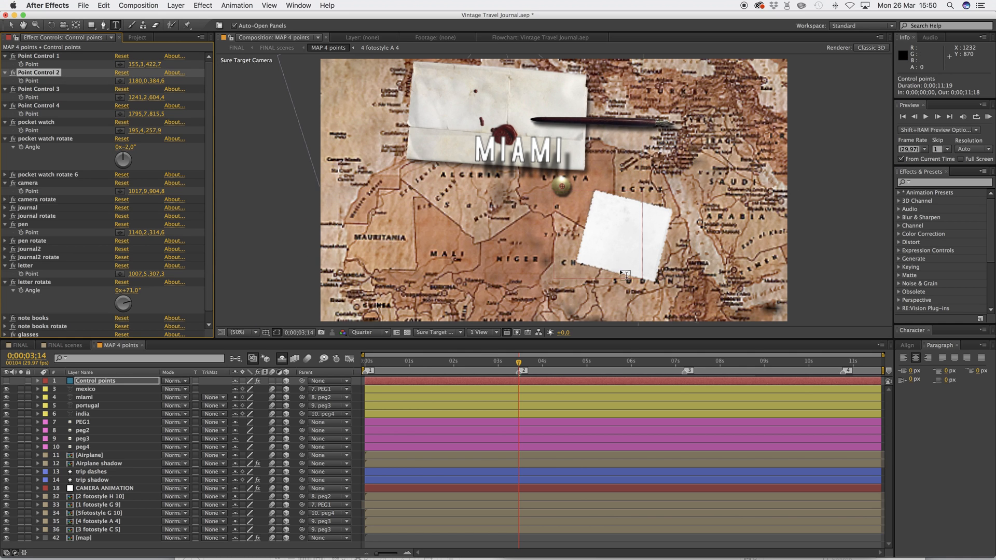
pyautogui.click(413, 260)
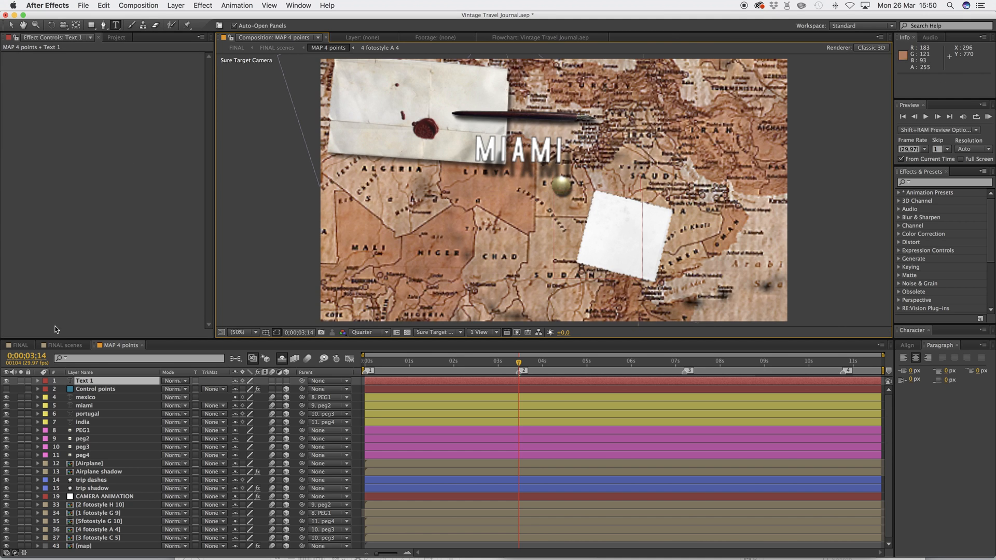
# - Solo the miami text layer and replace its title with EGYPT
pyautogui.click(20, 405)
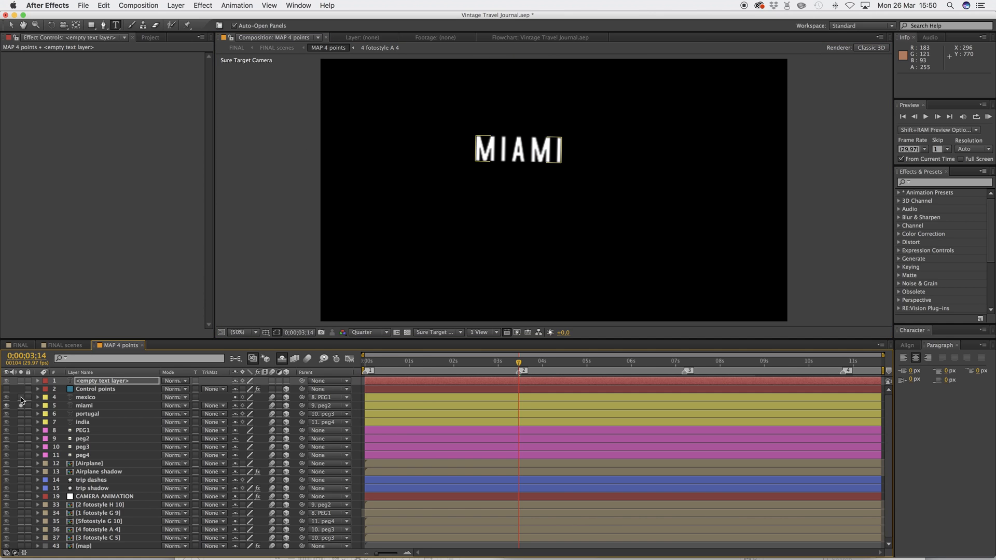
pyautogui.doubleClick(80, 408)
pyautogui.write('E')
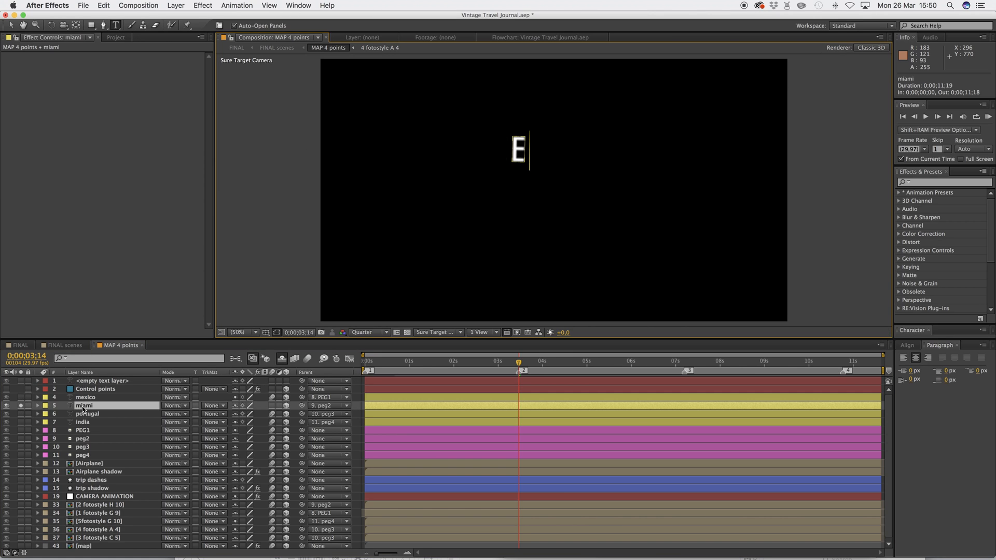
pyautogui.write('GYPT')
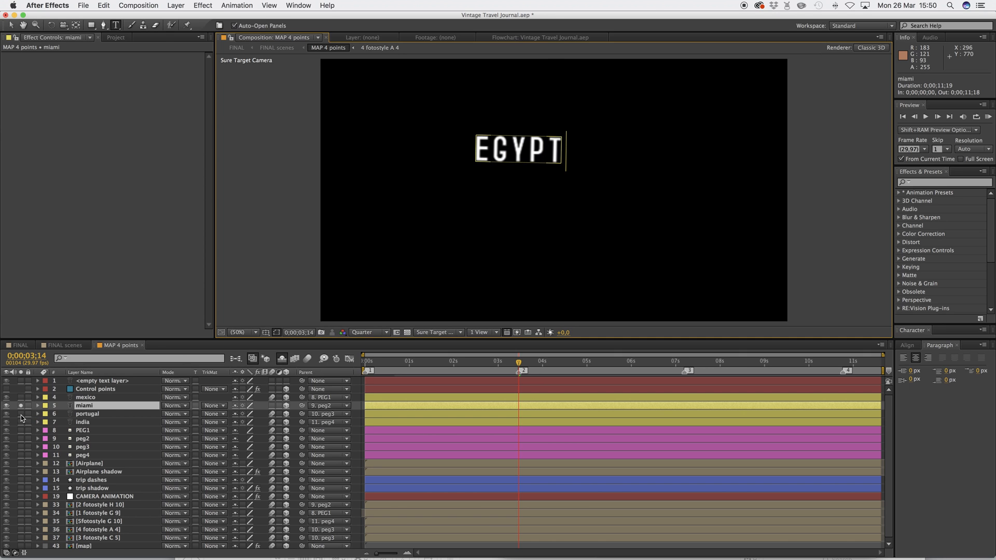
# - Replace the portugal title at the third map stop with KENYA, working on it soloed, and show the full scene again
pyautogui.click(685, 363)
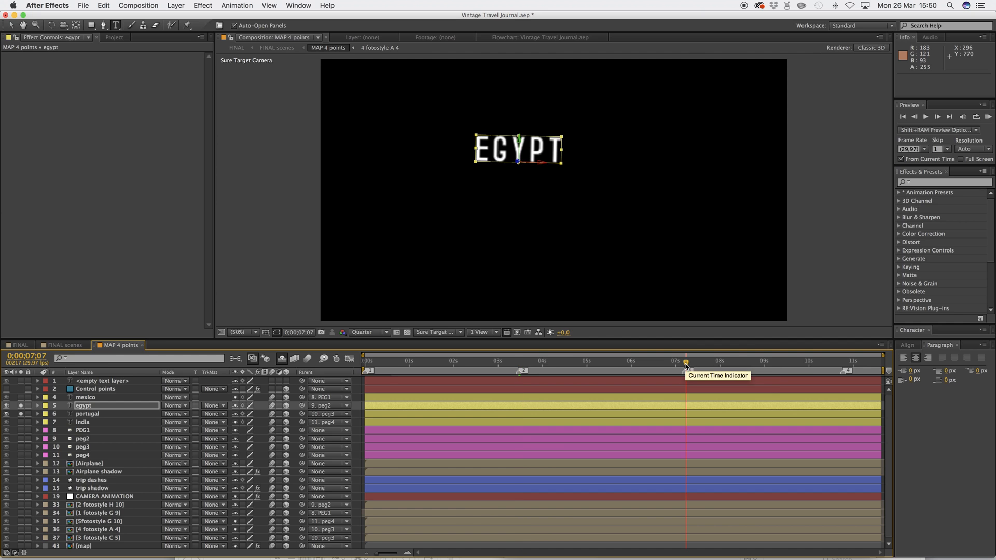
pyautogui.click(77, 415)
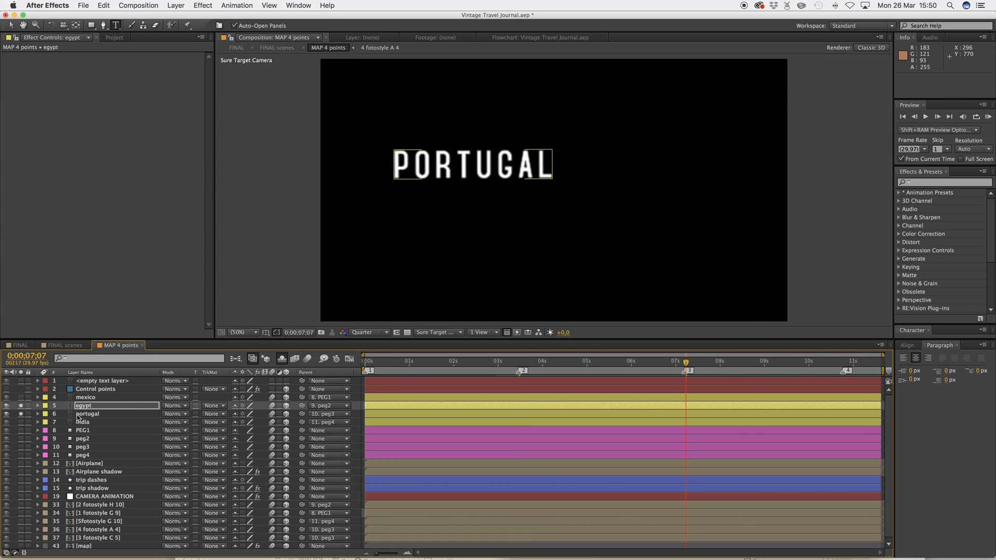
pyautogui.click(83, 415)
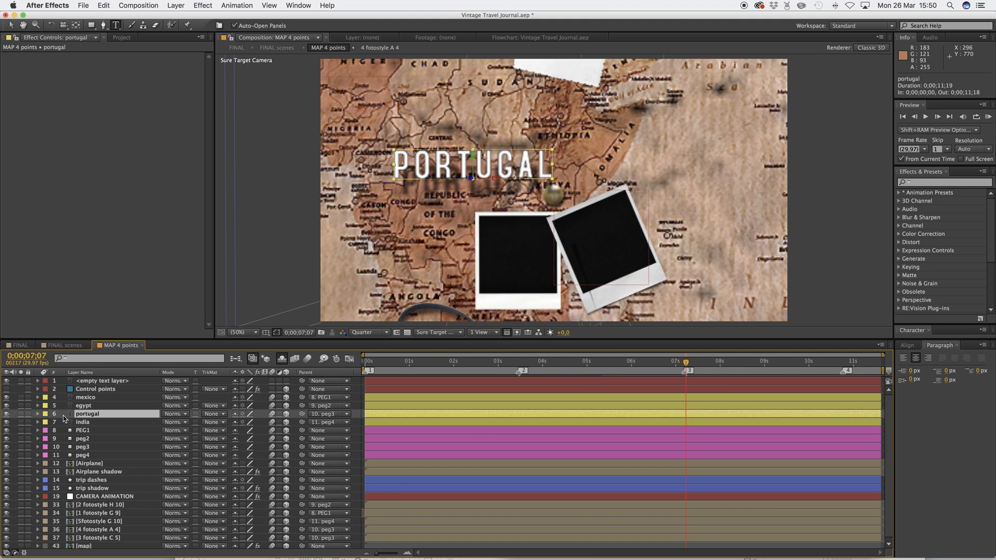
pyautogui.click(21, 413)
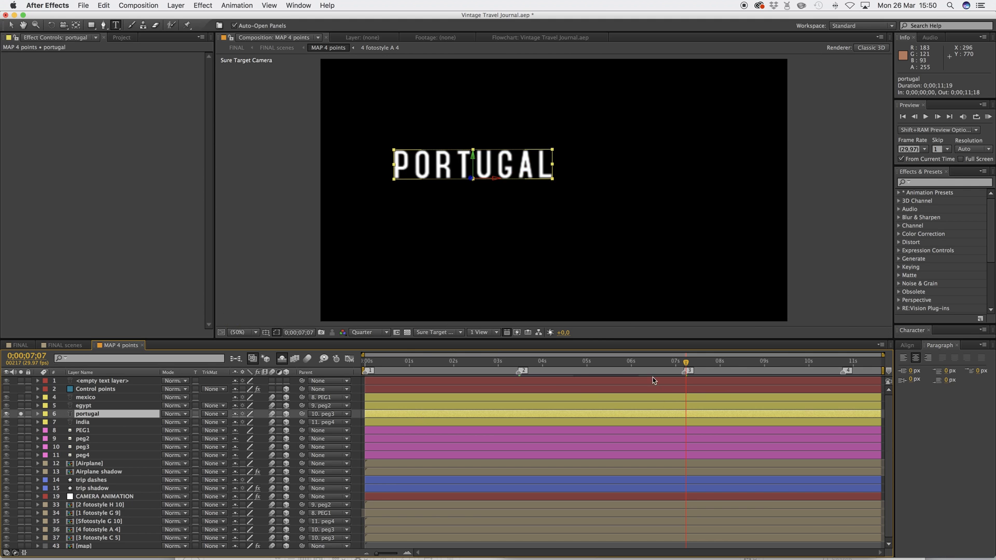
pyautogui.doubleClick(96, 417)
pyautogui.write('KENYA')
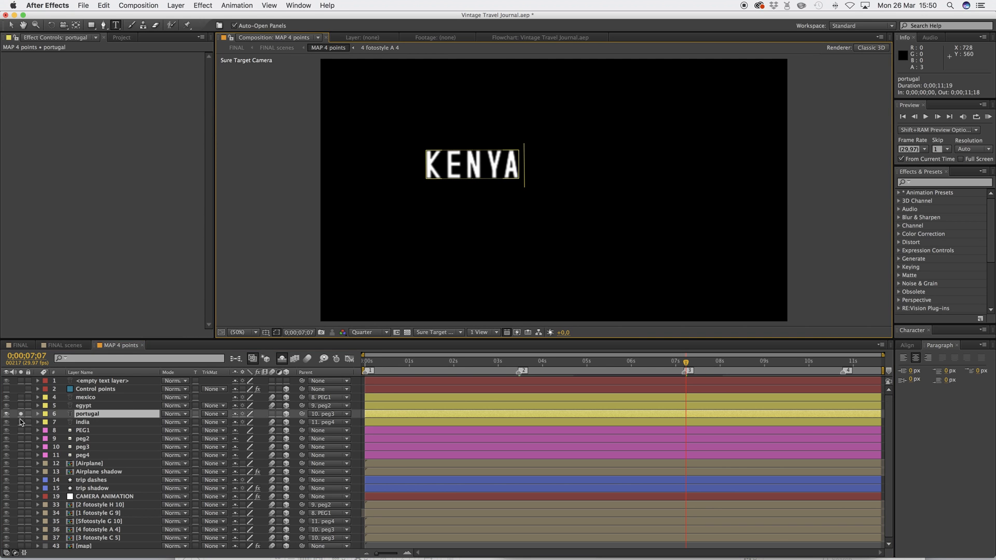
pyautogui.click(21, 421)
pyautogui.click(86, 423)
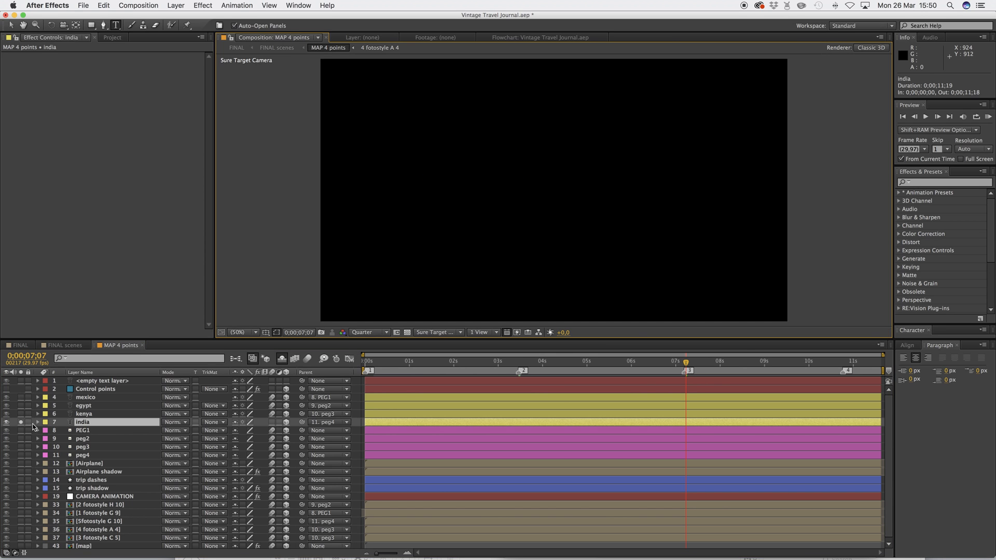
pyautogui.click(21, 422)
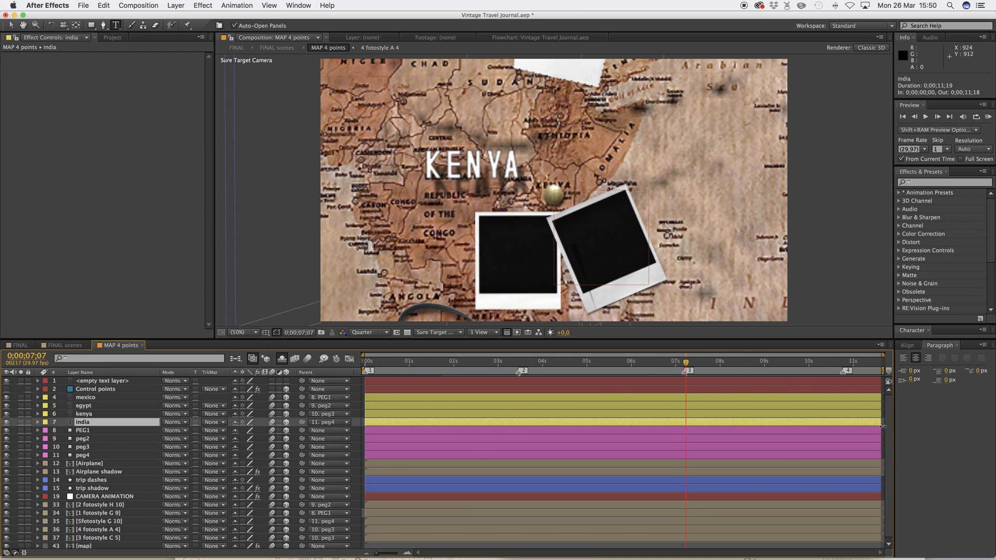
# - Review the MEXICO, EGYPT and KENYA titles on the map at their stops along the timeline
pyautogui.click(366, 362)
pyautogui.moveTo(372, 365); pyautogui.dragTo(536, 363)
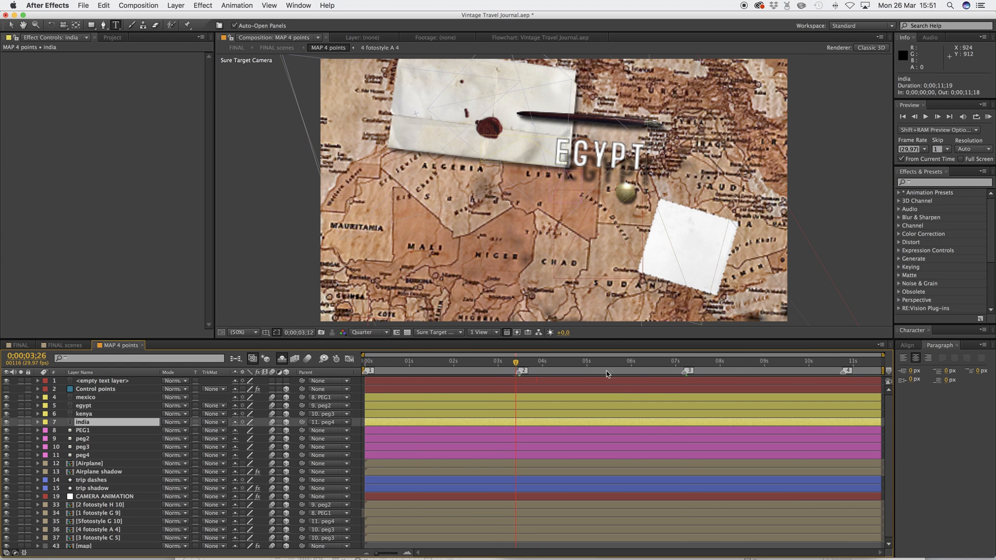
pyautogui.click(684, 363)
pyautogui.moveTo(596, 369); pyautogui.dragTo(362, 368)
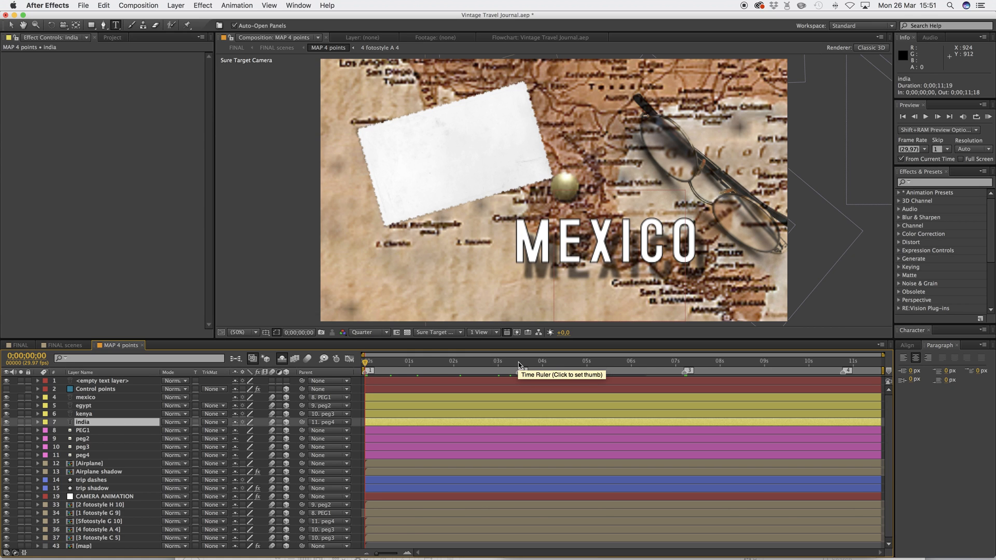
pyautogui.click(518, 362)
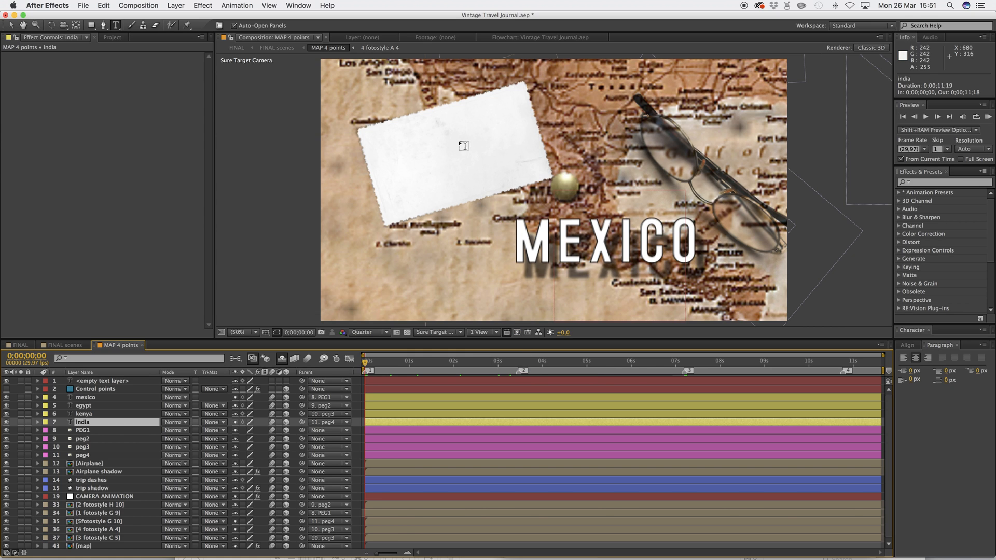
pyautogui.click(689, 363)
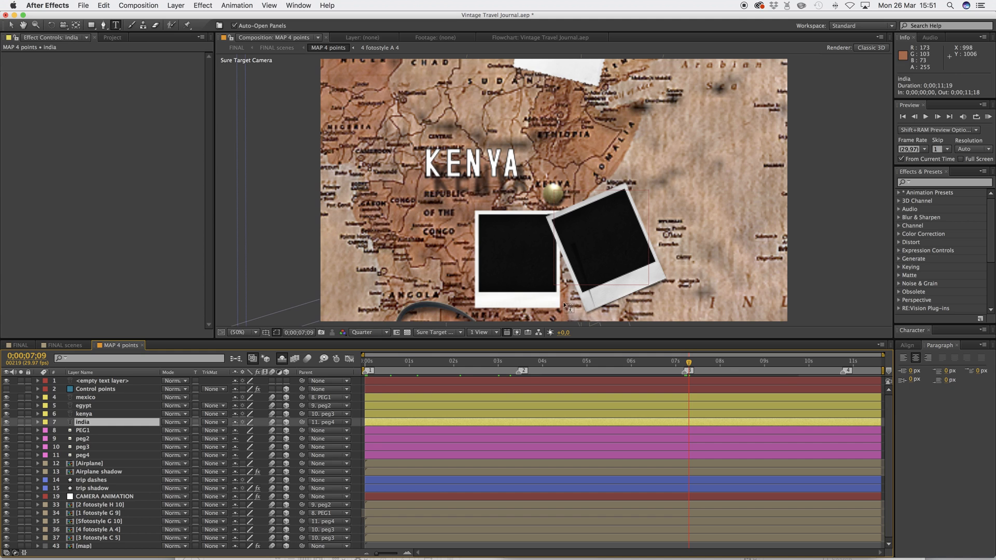
# - Delete the empty text layer from the top of the MAP 4 points layer stack
pyautogui.press(',')
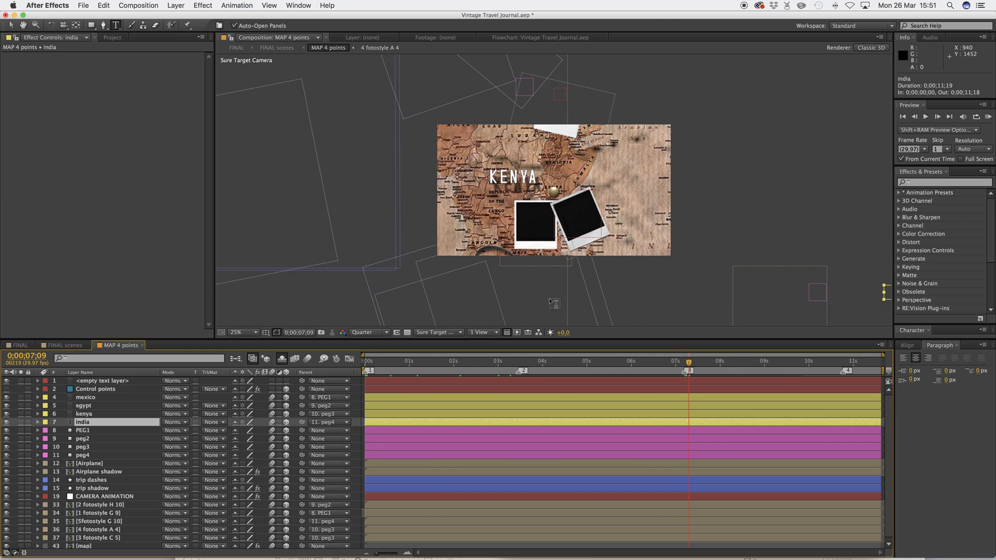
pyautogui.click(103, 382)
pyautogui.click(105, 388)
pyautogui.click(104, 381)
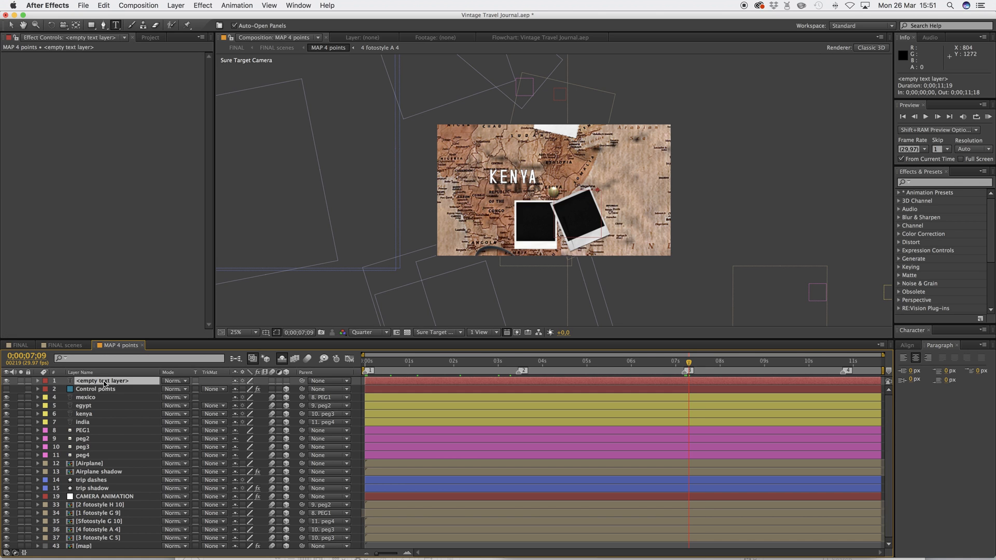
pyautogui.press('Delete')
# - Move the camera object's control point to 1356.6, 548.6, in the ocean area beside Kenya
pyautogui.click(99, 381)
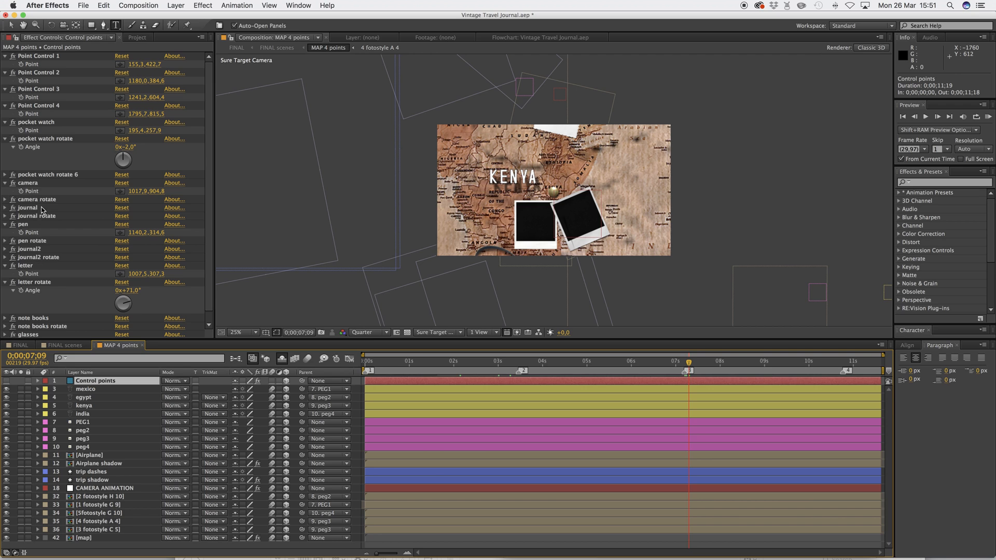
pyautogui.scroll(-1, 209, 202)
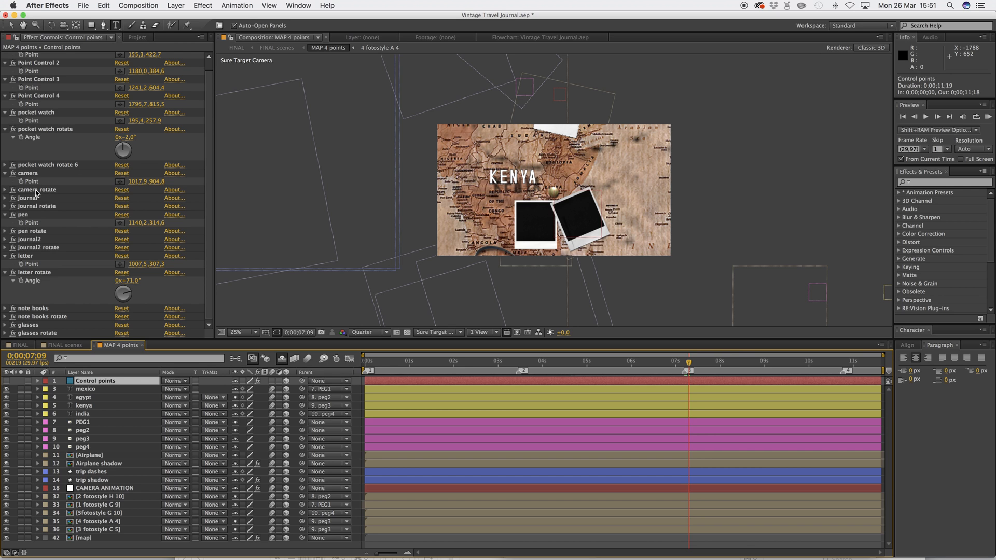
pyautogui.click(119, 181)
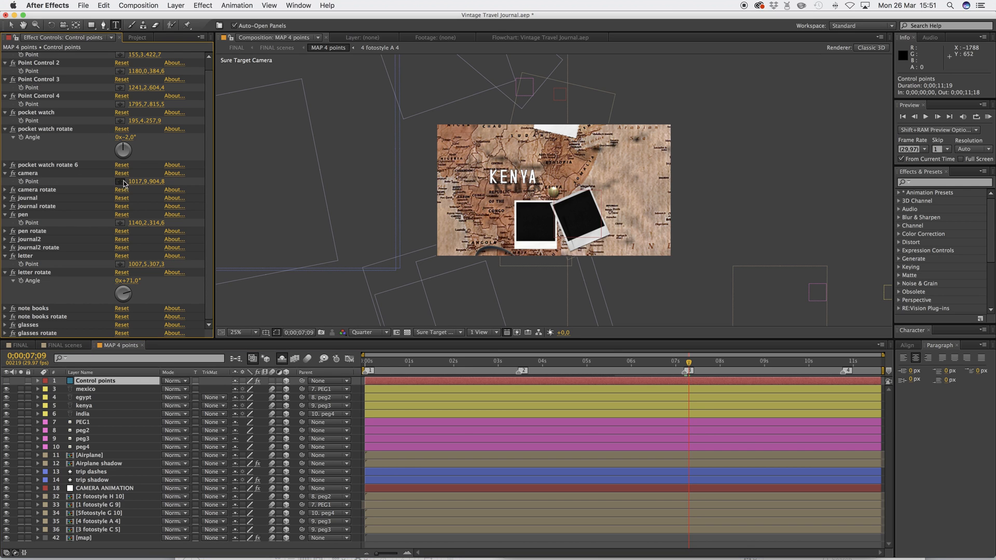
pyautogui.click(609, 166)
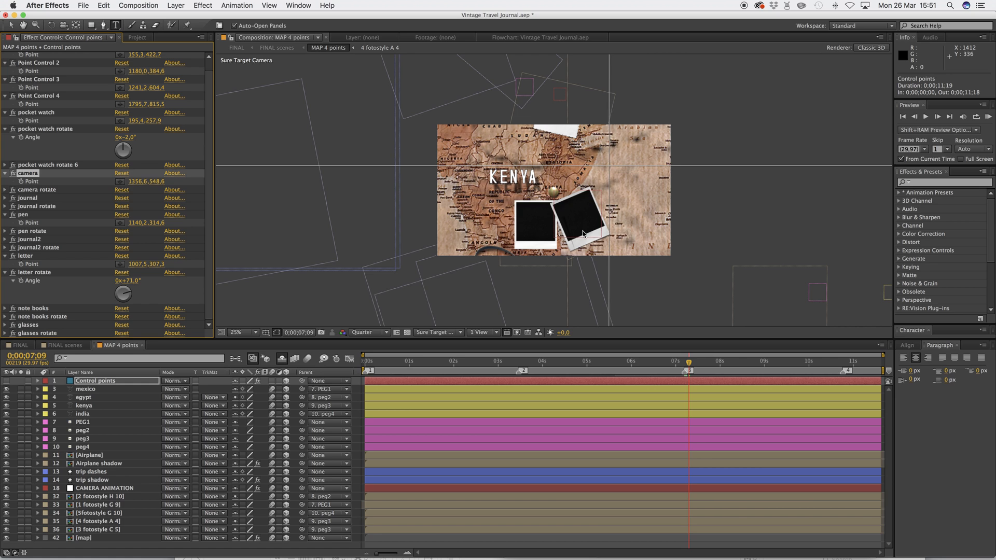
pyautogui.click(587, 177)
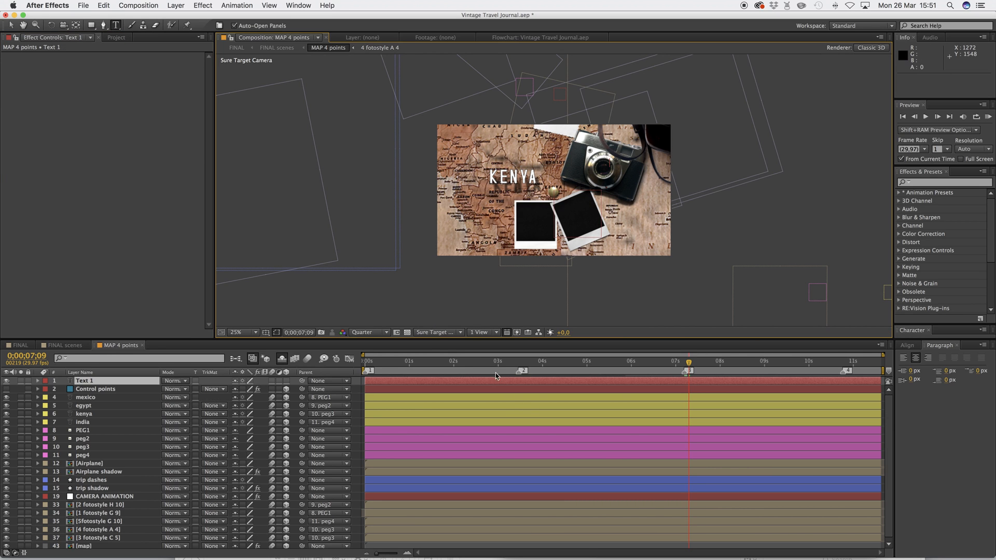
# - Switch the composition to the edit mode view and move the camera object's control point to 1774.2, 746.2, near Australia
pyautogui.click(445, 333)
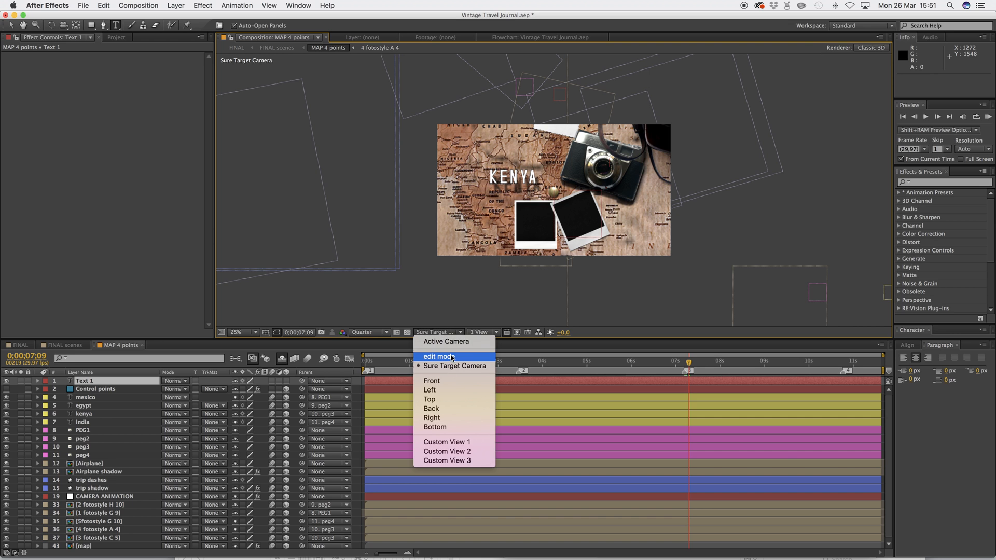
pyautogui.click(451, 357)
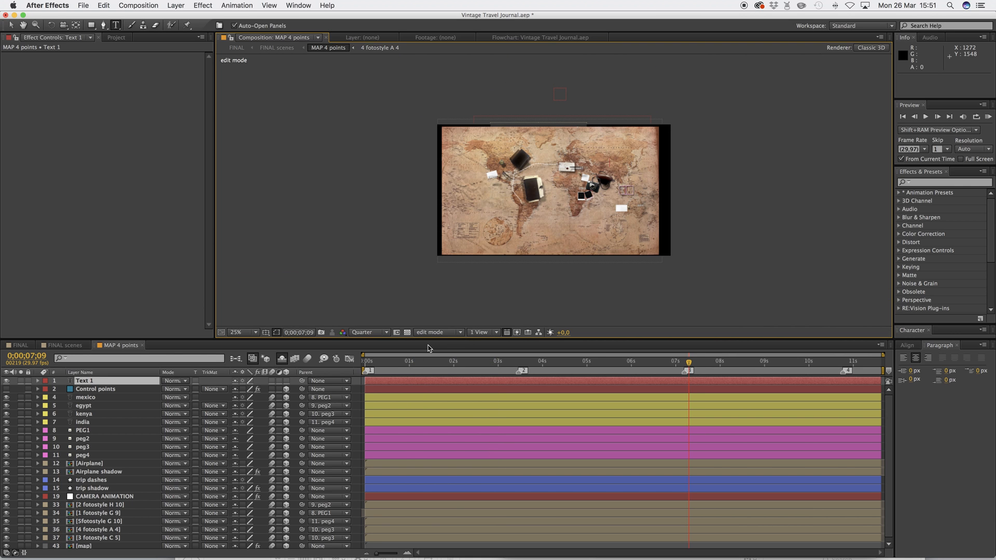
pyautogui.press('/')
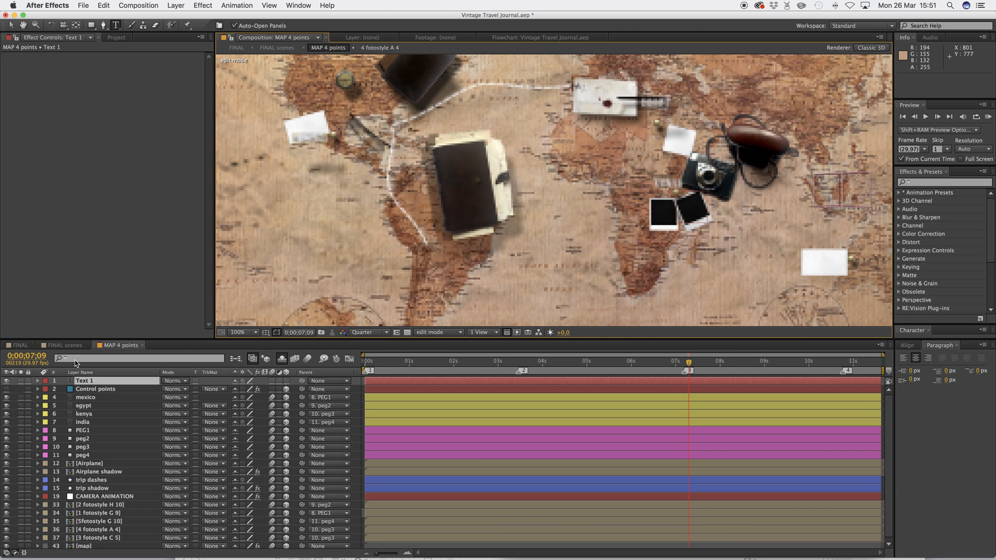
pyautogui.click(91, 390)
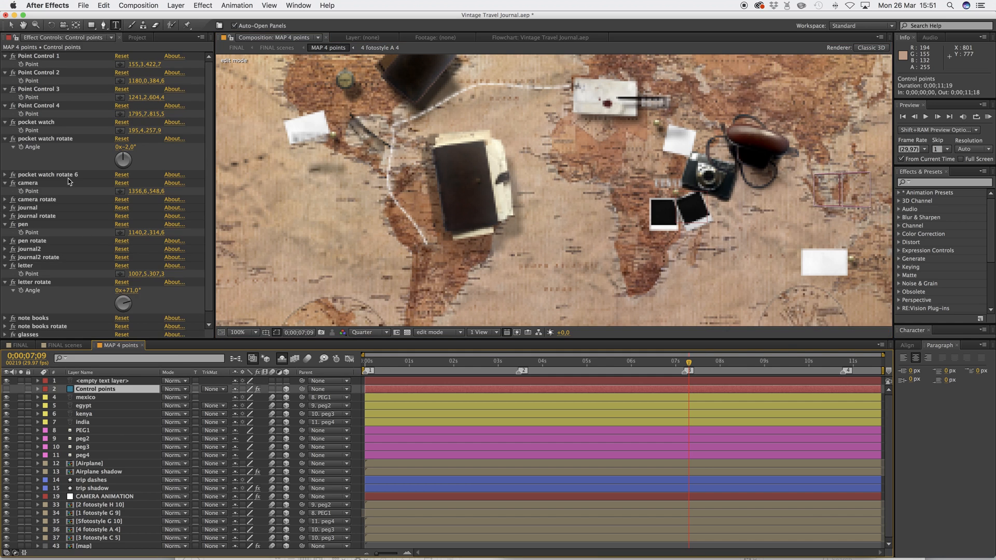
pyautogui.click(125, 193)
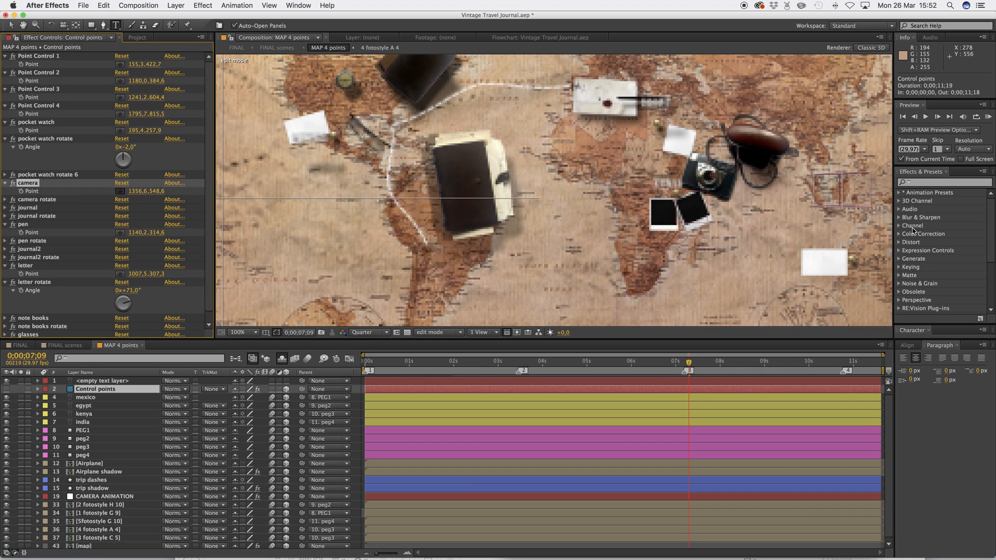
pyautogui.click(844, 238)
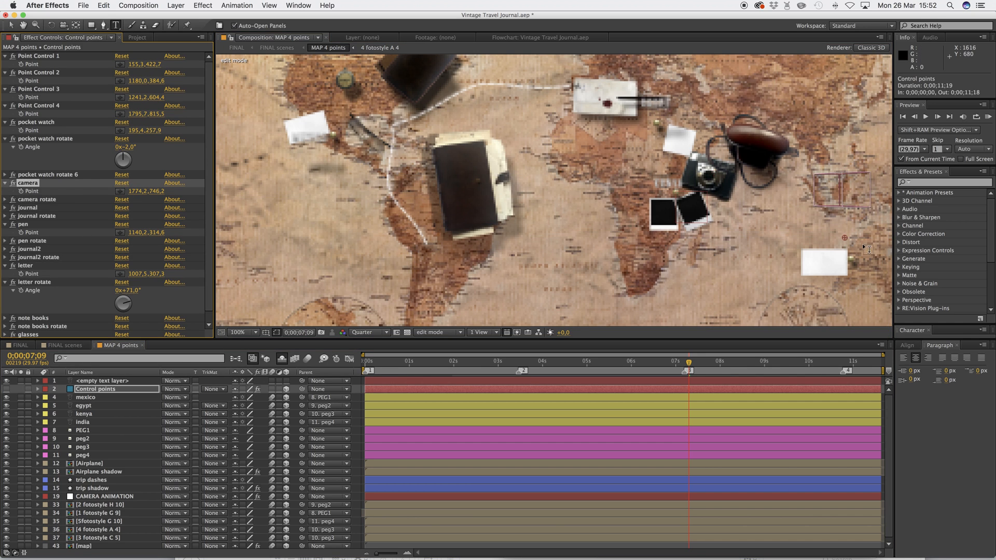
pyautogui.click(712, 245)
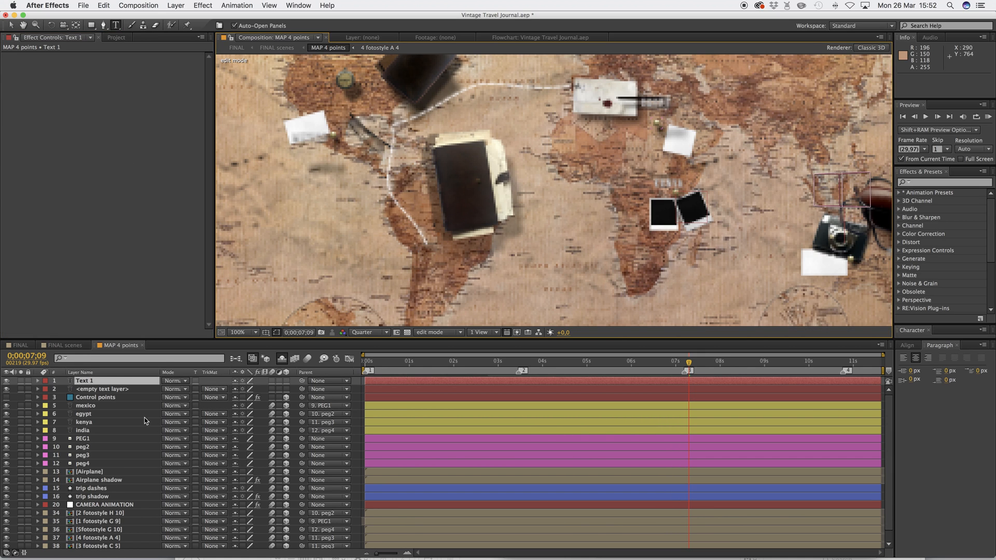
# - Activate the Selection tool and delete both stray empty text layers above Control points
pyautogui.click(92, 398)
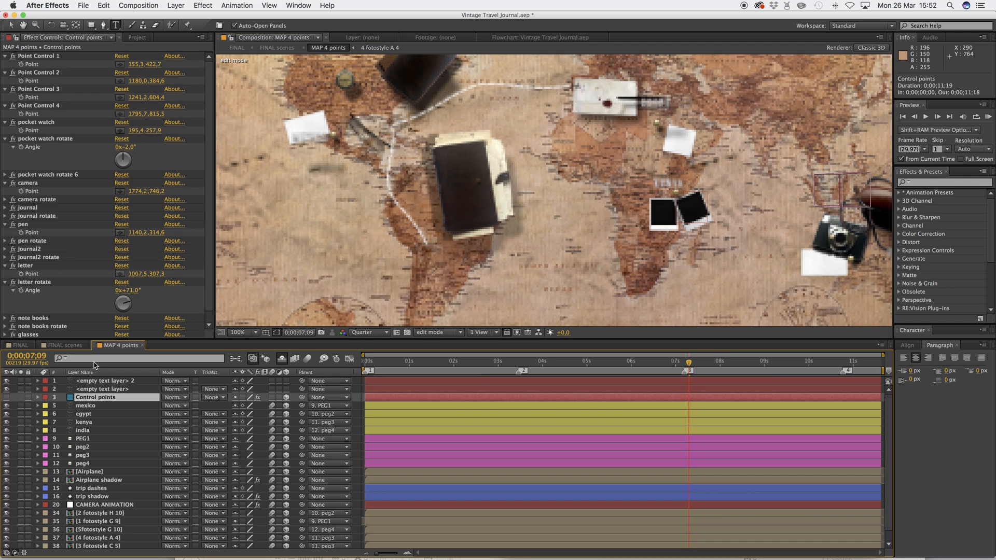
pyautogui.click(11, 25)
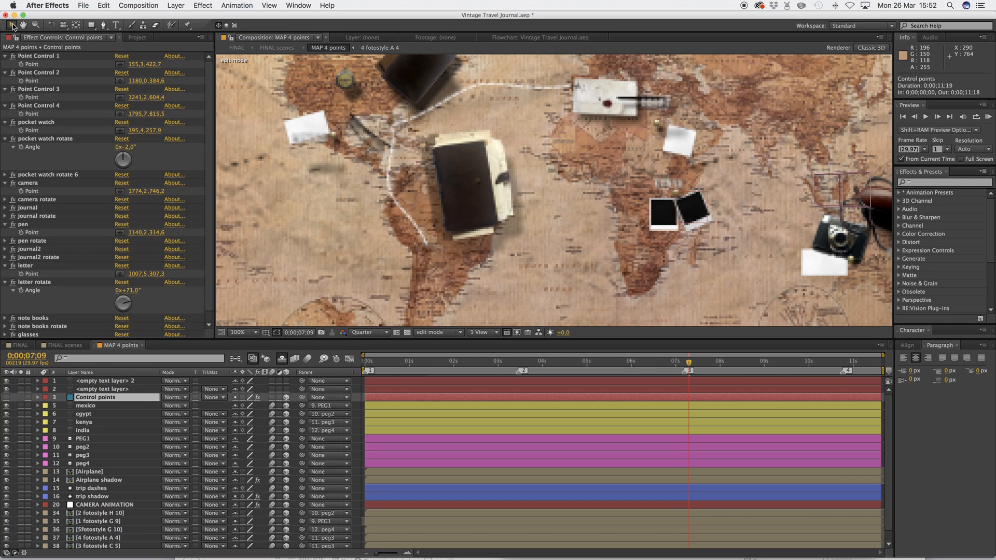
pyautogui.click(108, 381)
pyautogui.click(110, 393)
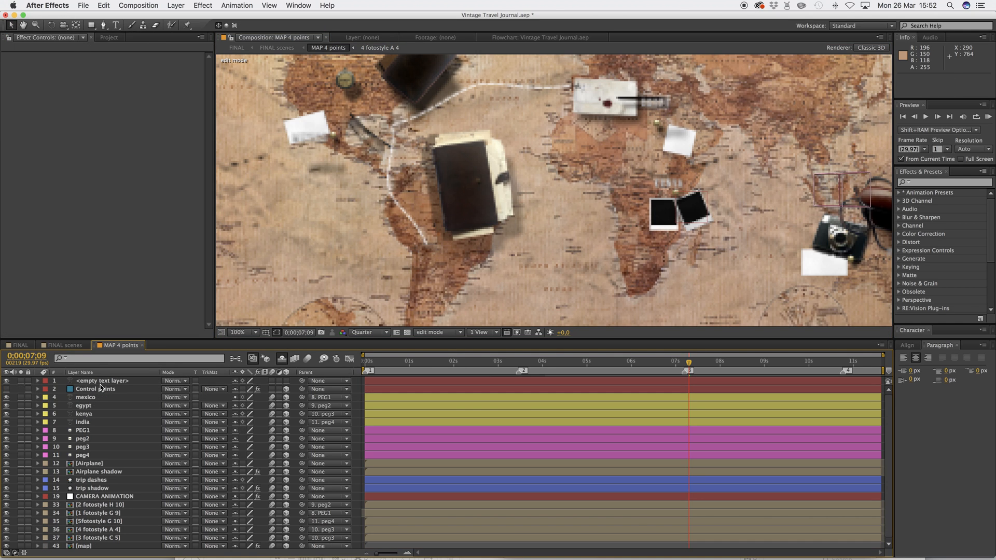
pyautogui.keyDown('shift'); pyautogui.click(100, 384); pyautogui.keyUp('shift')
pyautogui.press('Delete')
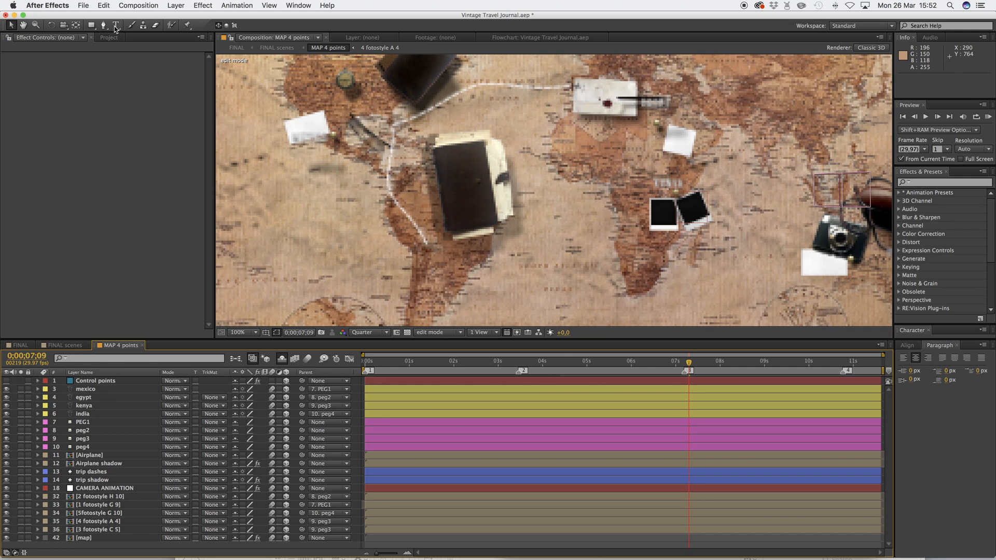
# - Move the camera object's control point to 1740.3, 683.0 and set its camera rotate angle to -1.0°
pyautogui.click(93, 381)
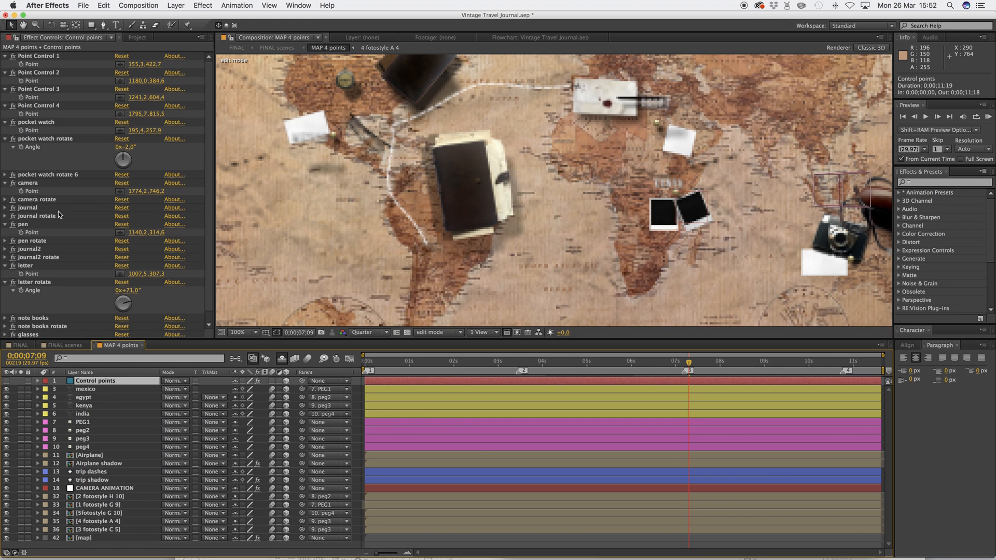
pyautogui.click(121, 192)
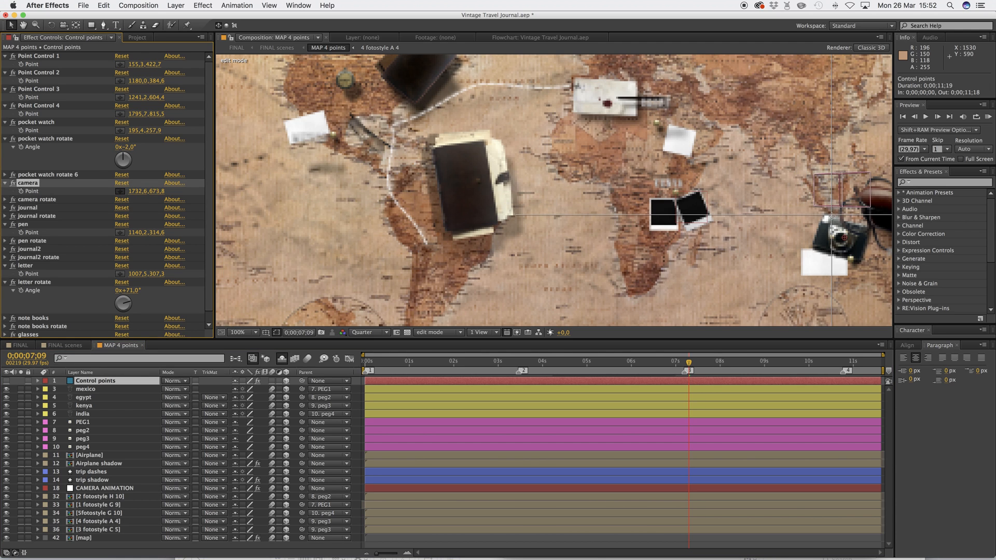
pyautogui.click(833, 217)
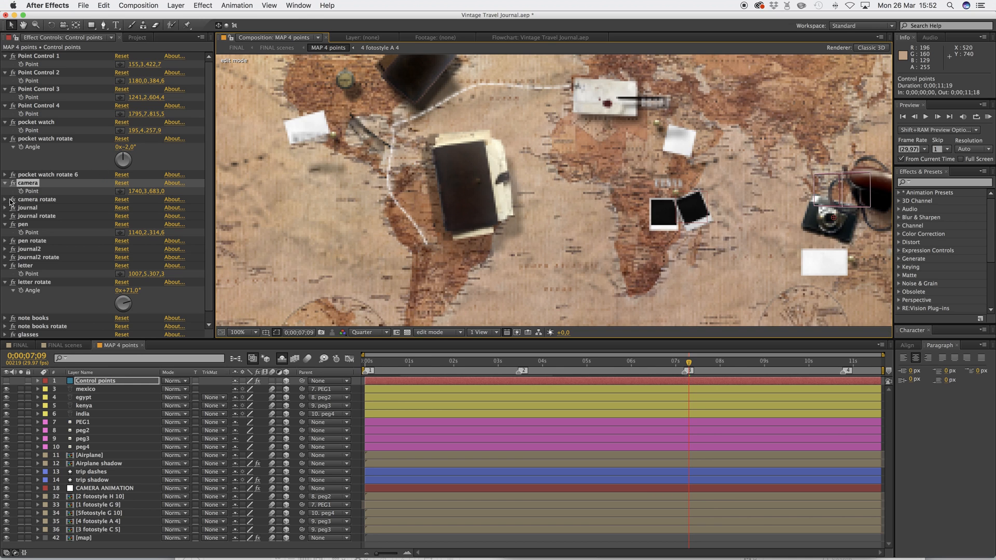
pyautogui.click(5, 199)
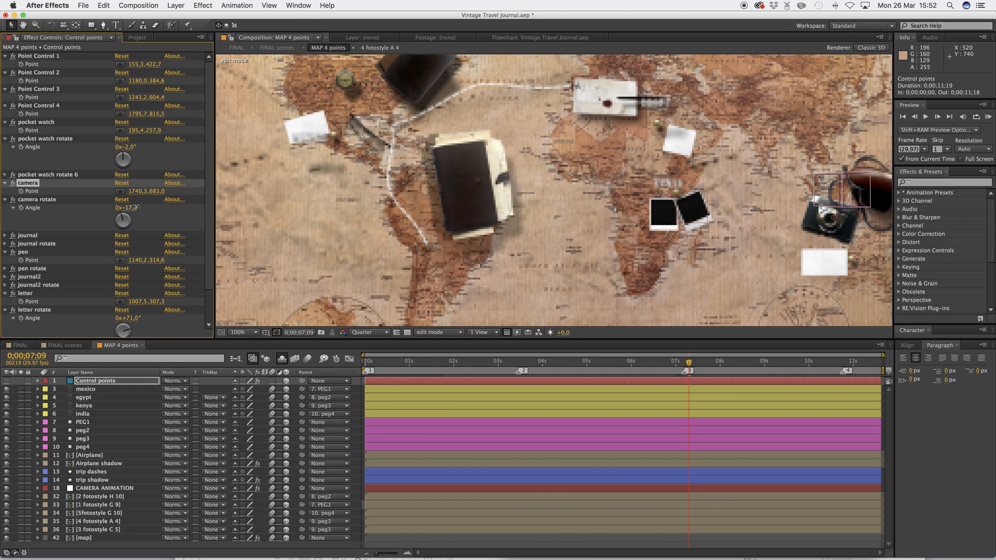
pyautogui.moveTo(134, 207); pyautogui.dragTo(140, 207)
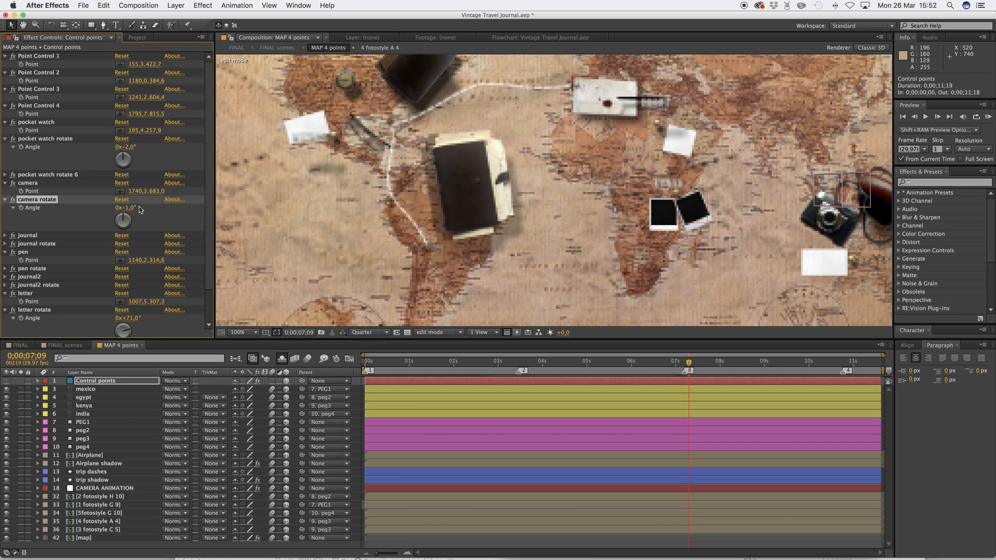
# - Return to the Sure Target Camera view at 50% magnification and review the INDIA, KENYA and MEXICO stops along the timeline
pyautogui.click(451, 334)
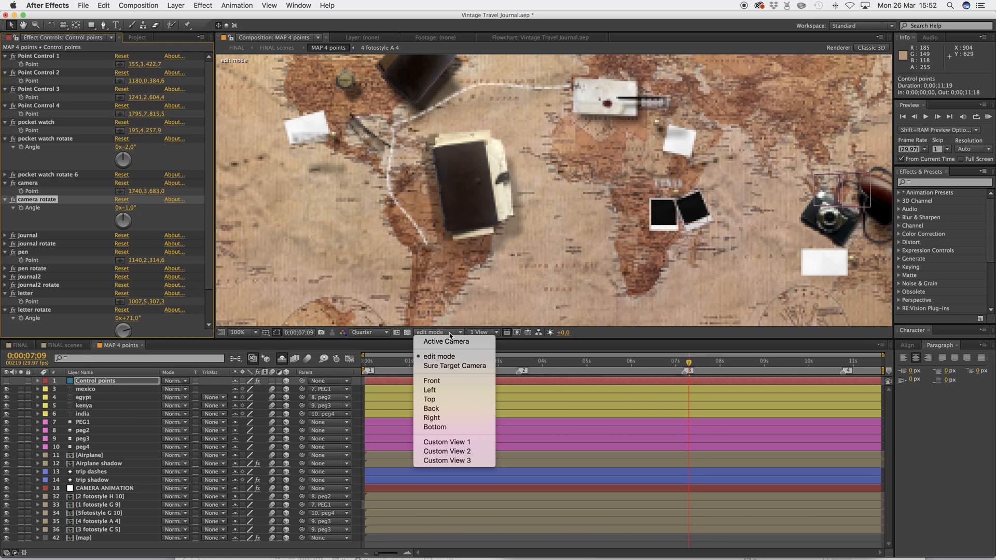
pyautogui.click(454, 366)
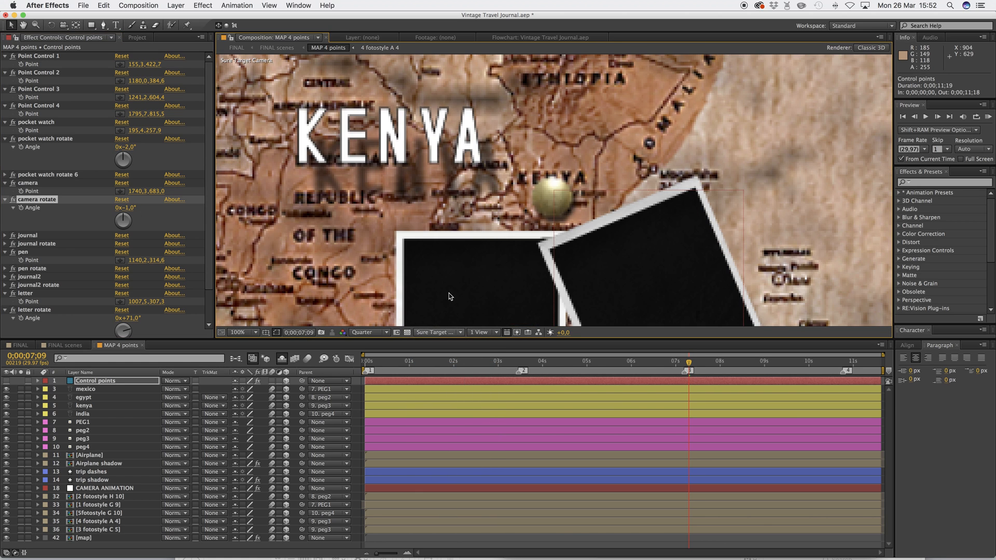
pyautogui.scroll(-3, 493, 232)
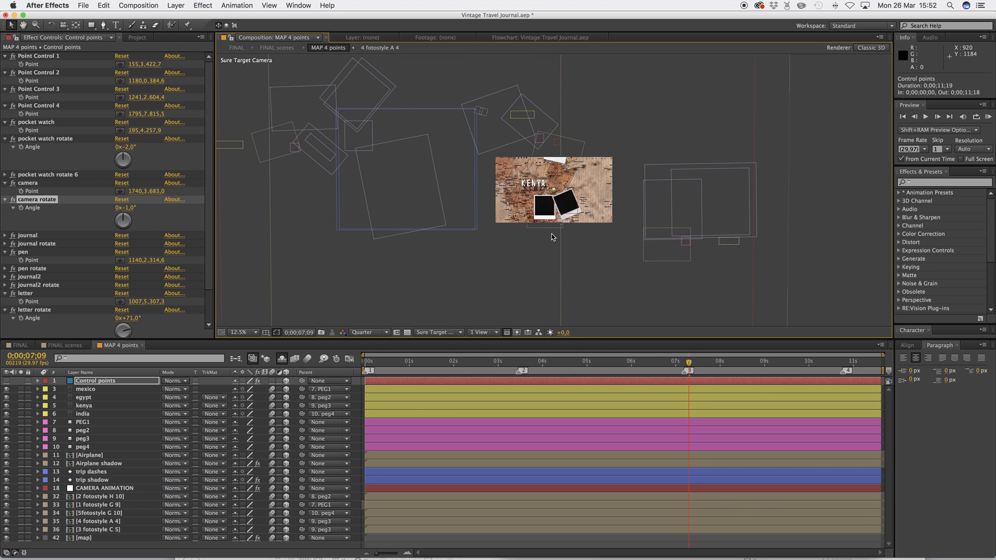
pyautogui.scroll(1, 552, 233)
pyautogui.click(246, 334)
pyautogui.click(250, 339)
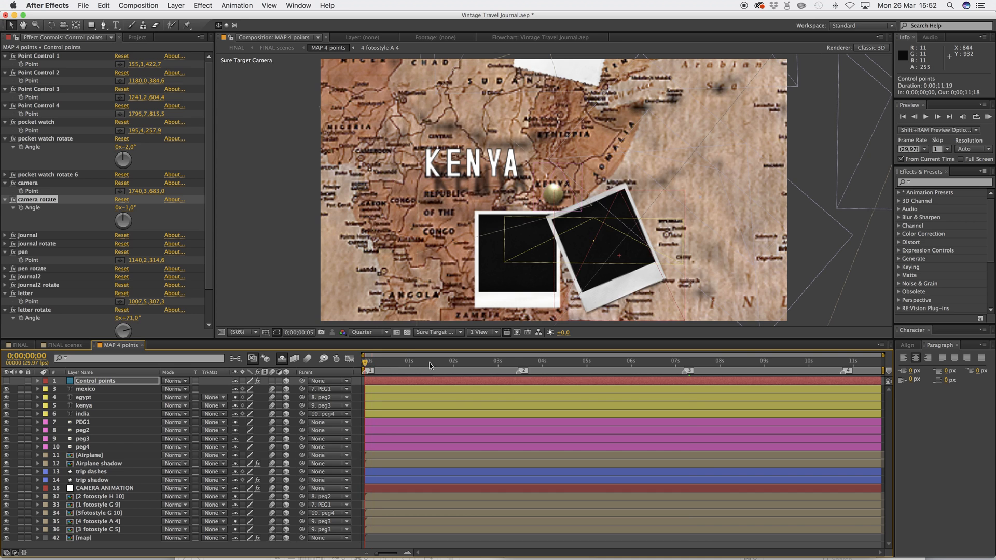
pyautogui.click(818, 361)
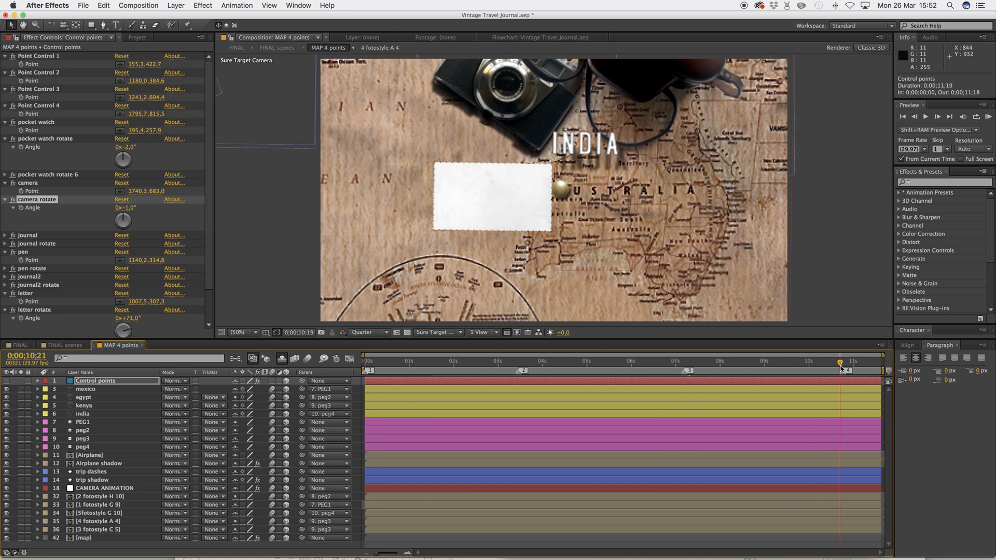
pyautogui.click(742, 362)
pyautogui.click(691, 366)
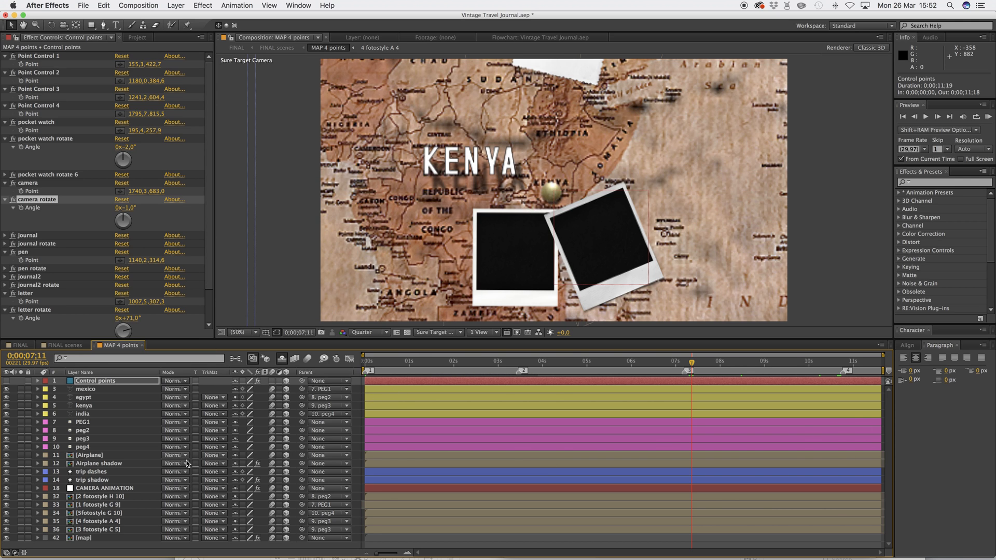
pyautogui.moveTo(377, 364); pyautogui.dragTo(359, 367)
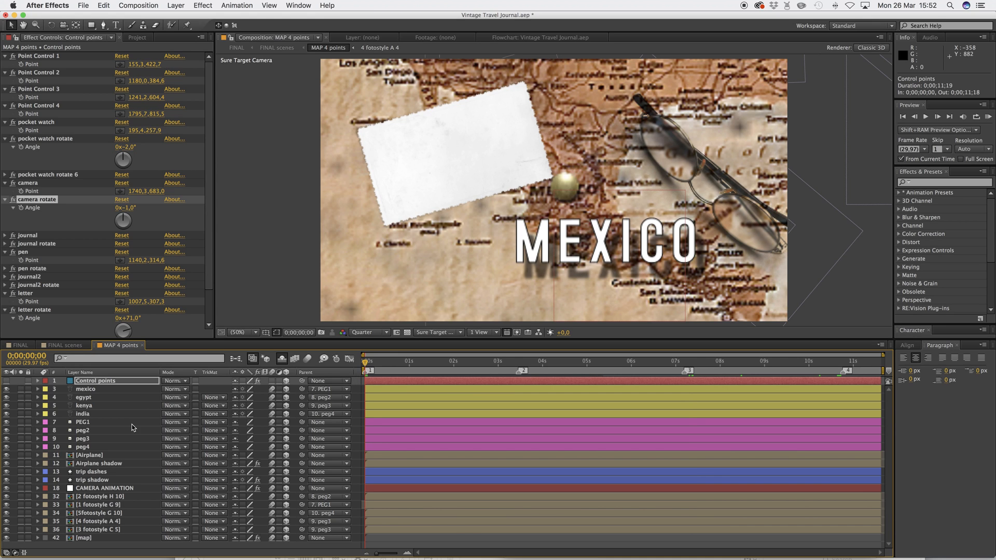
# - Set Dolly 1 in the CAMERA ANIMATION layer's Sure Target effect to 1040.0 at the MEXICO stop
pyautogui.click(105, 489)
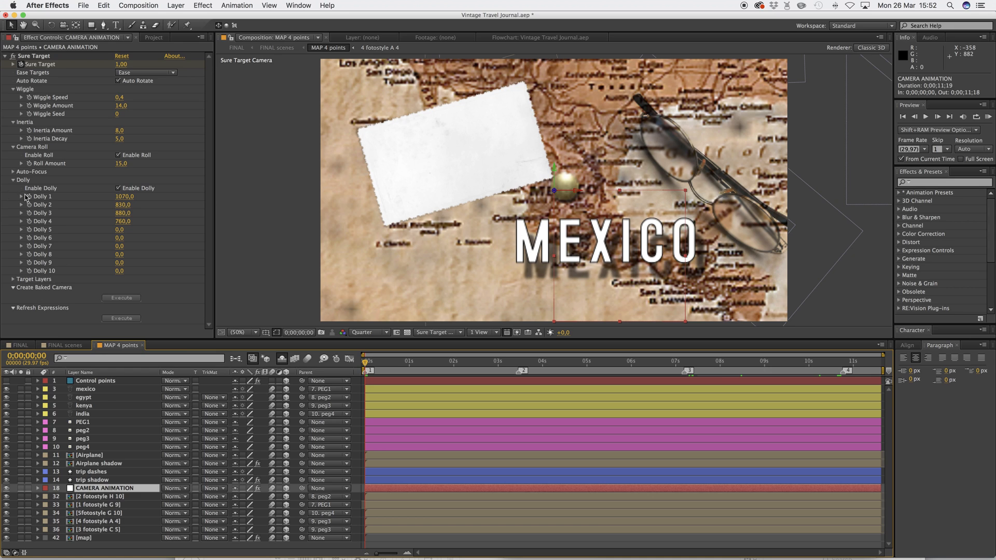
pyautogui.click(14, 180)
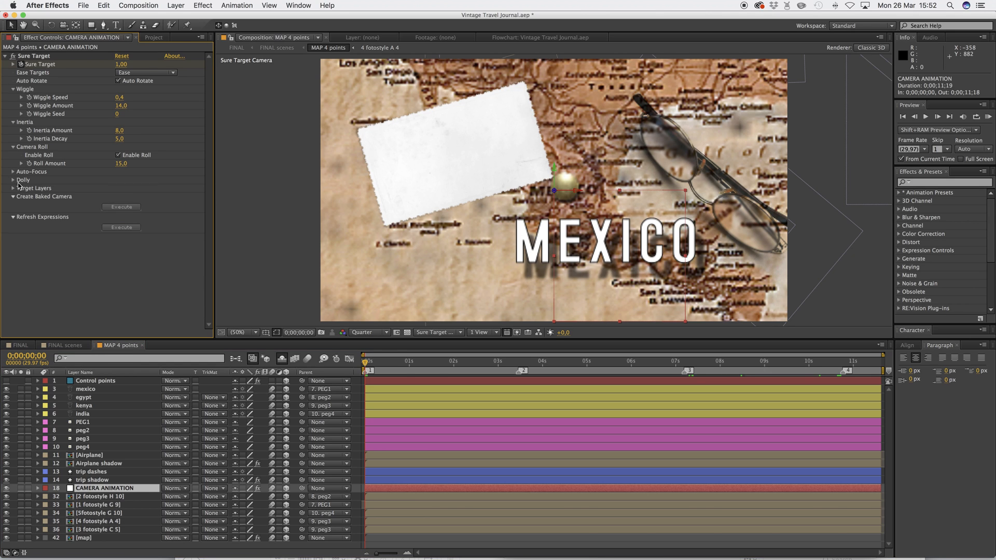
pyautogui.click(13, 180)
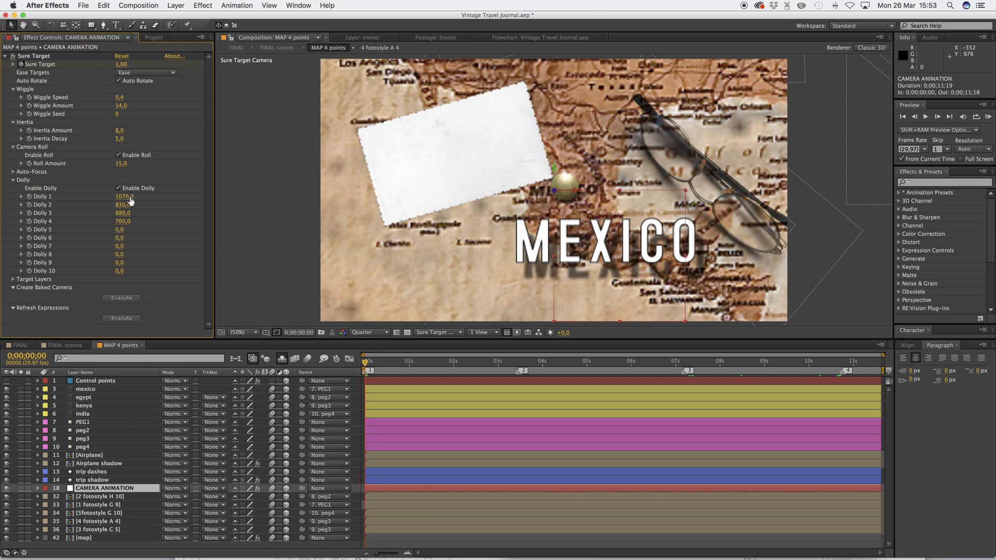
pyautogui.moveTo(123, 197); pyautogui.dragTo(116, 196)
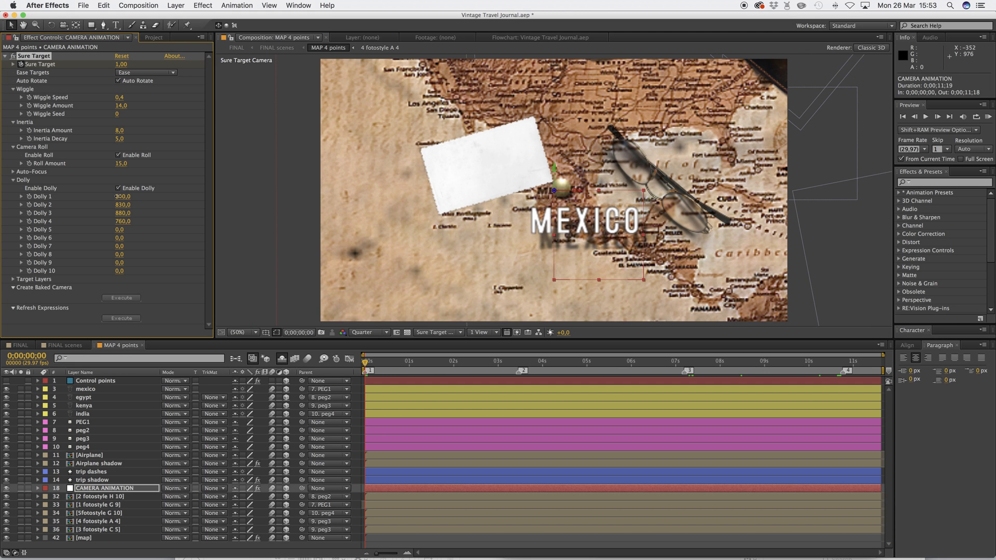
pyautogui.moveTo(124, 197); pyautogui.dragTo(126, 197)
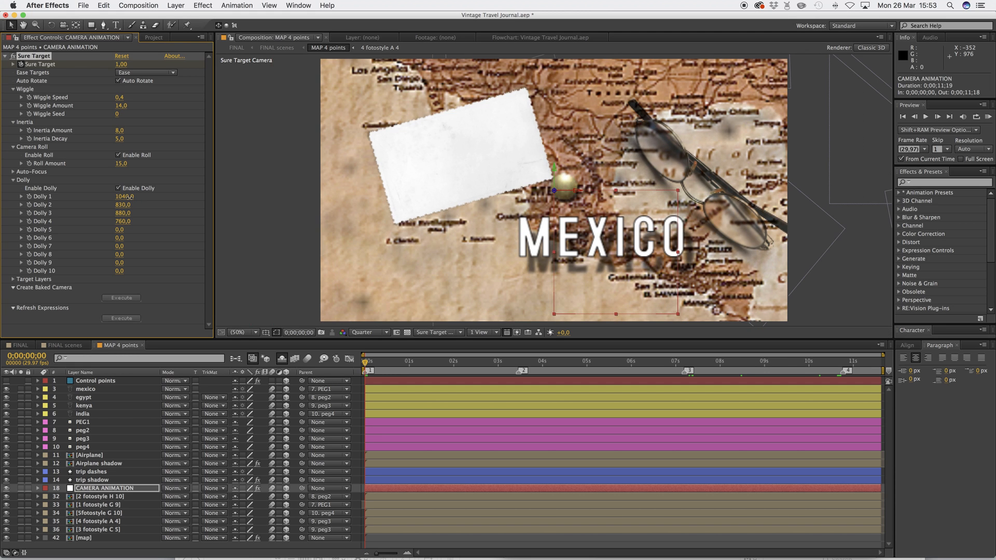
# - Set the Sure Target effect's Dolly 1 to 1070.0 at the MEXICO stop and Dolly 2 to 790.0 at the EGYPT stop
pyautogui.moveTo(125, 196)
pyautogui.mouseDown()
pyautogui.moveTo(137, 200)
pyautogui.moveTo(123, 200)
pyautogui.mouseUp()
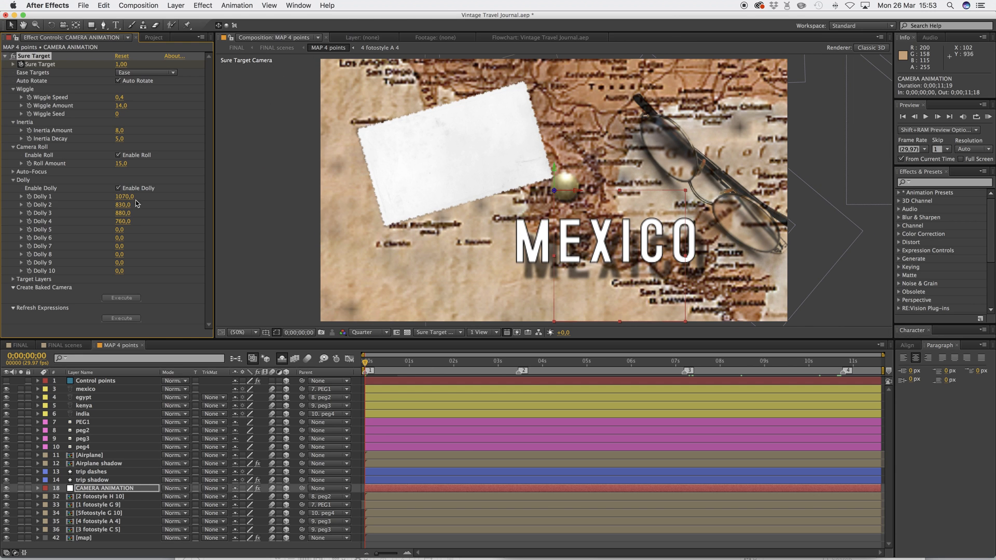
pyautogui.click(517, 360)
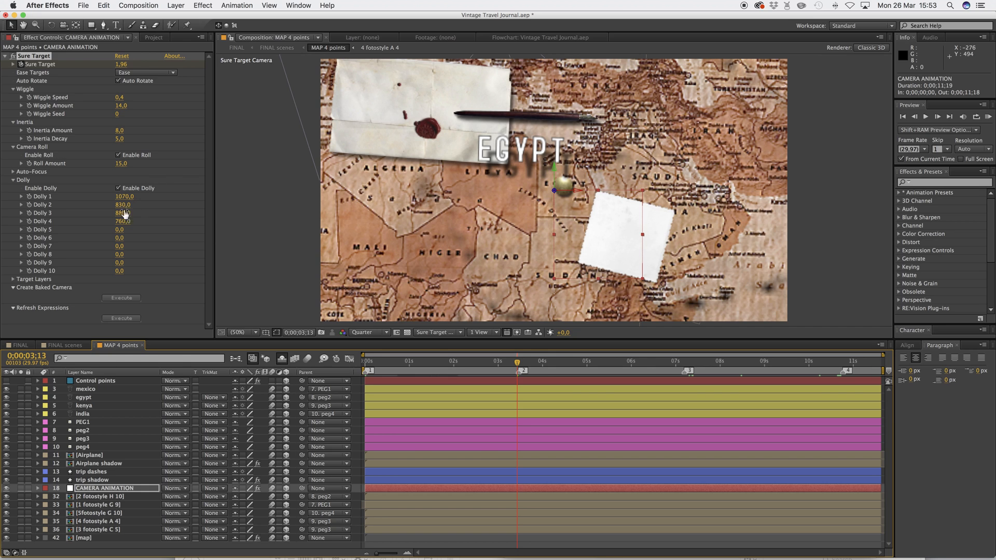
pyautogui.moveTo(134, 204); pyautogui.dragTo(113, 204)
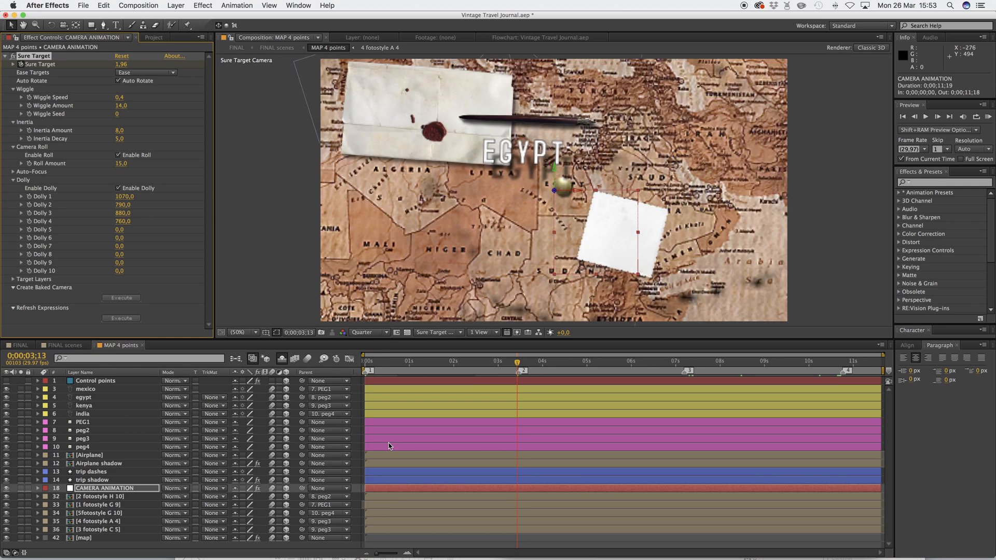
# - Return to the start of the composition and play a RAM preview of the camera animation
pyautogui.press('3')
pyautogui.click(366, 363)
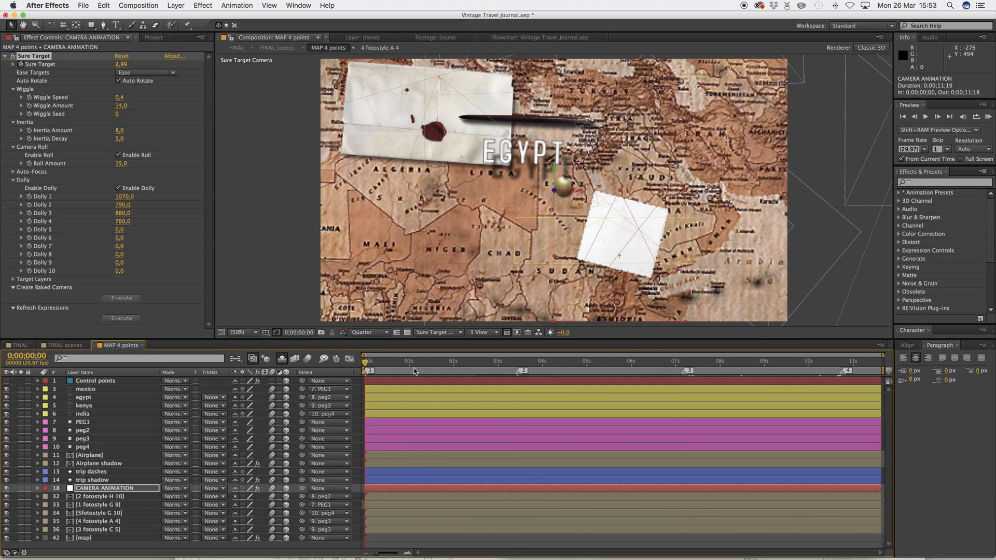
pyautogui.click(988, 116)
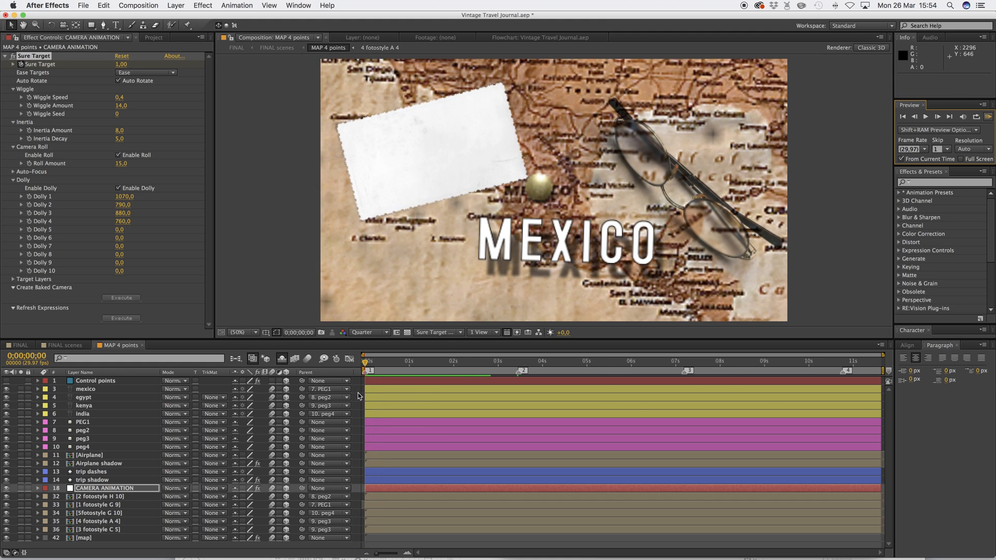
pyautogui.press('space')
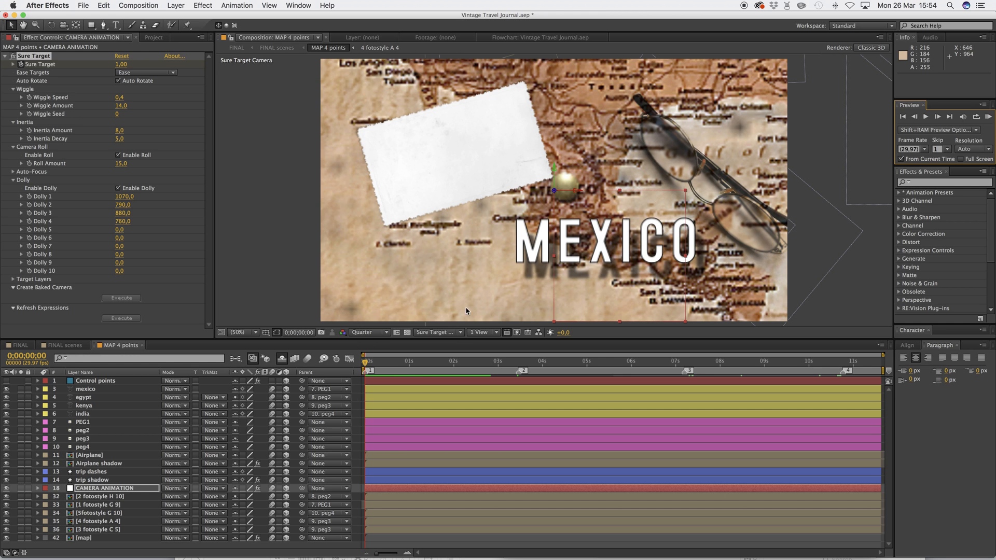
# - Switch the viewer to the edit mode camera and solo the trip shadow, trip dashes, Airplane shadow and Airplane layers
pyautogui.click(438, 335)
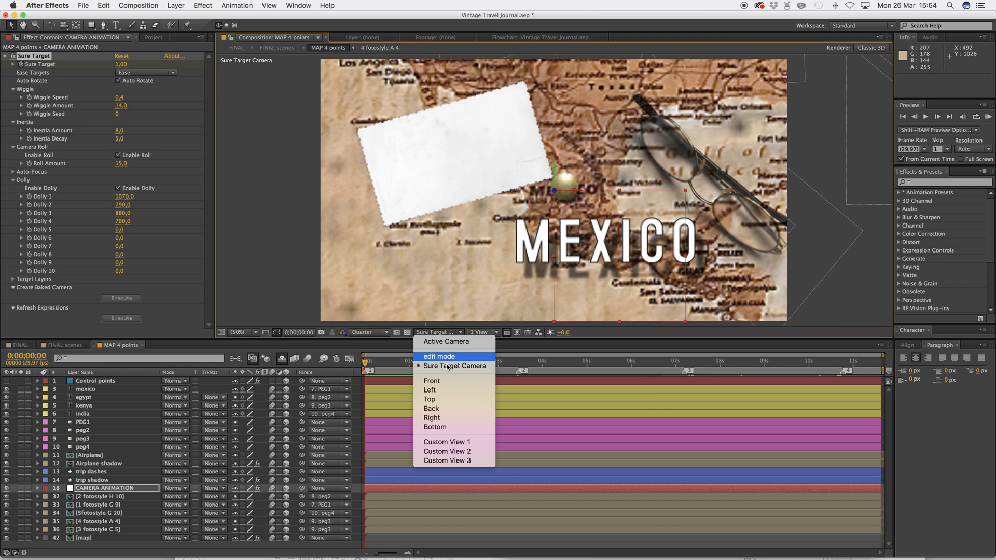
pyautogui.click(444, 357)
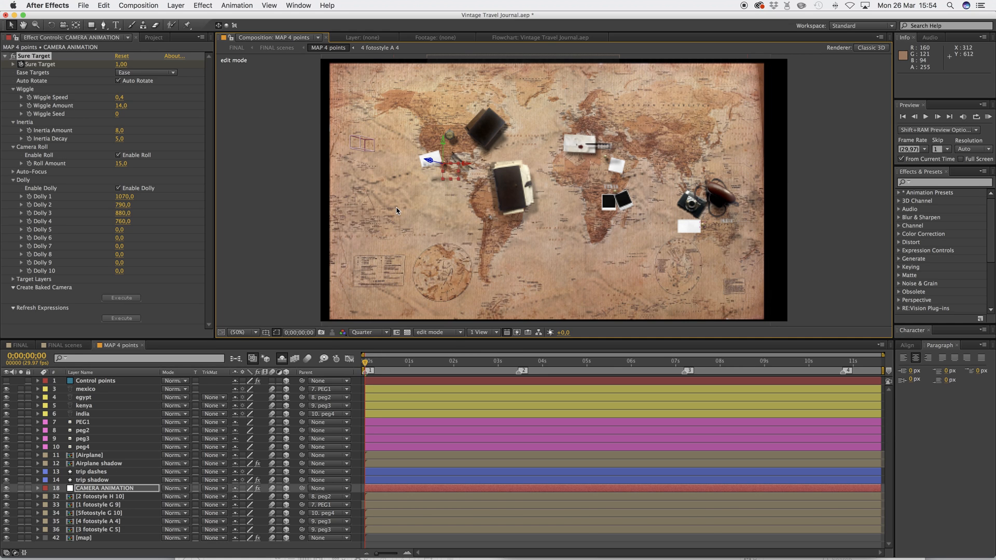
pyautogui.click(101, 481)
pyautogui.moveTo(20, 480); pyautogui.dragTo(21, 455)
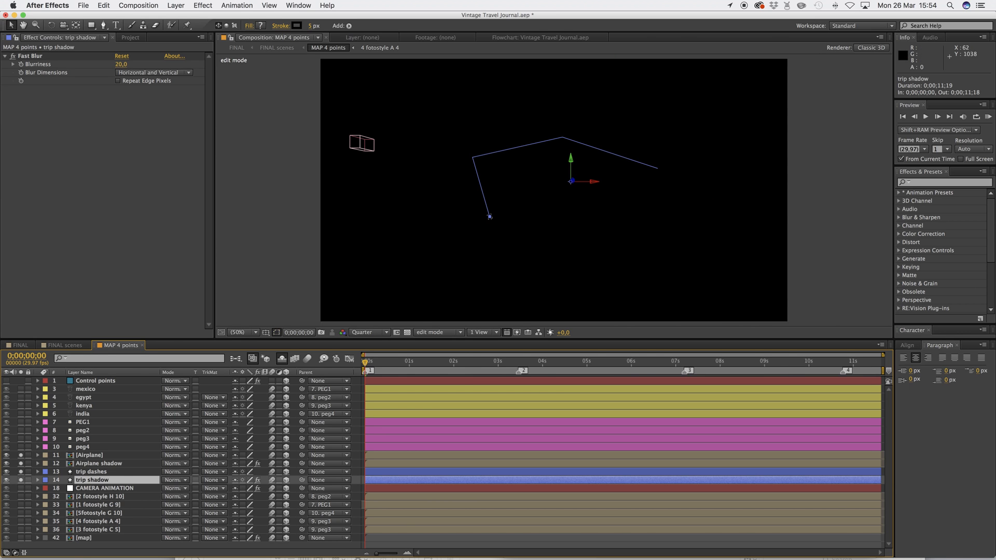
# - Solo the PEG1, peg2, peg3 and peg4 layers as well, turning the map layer's solo on and back off
pyautogui.press('F12')
pyautogui.click(980, 547)
pyautogui.click(21, 537)
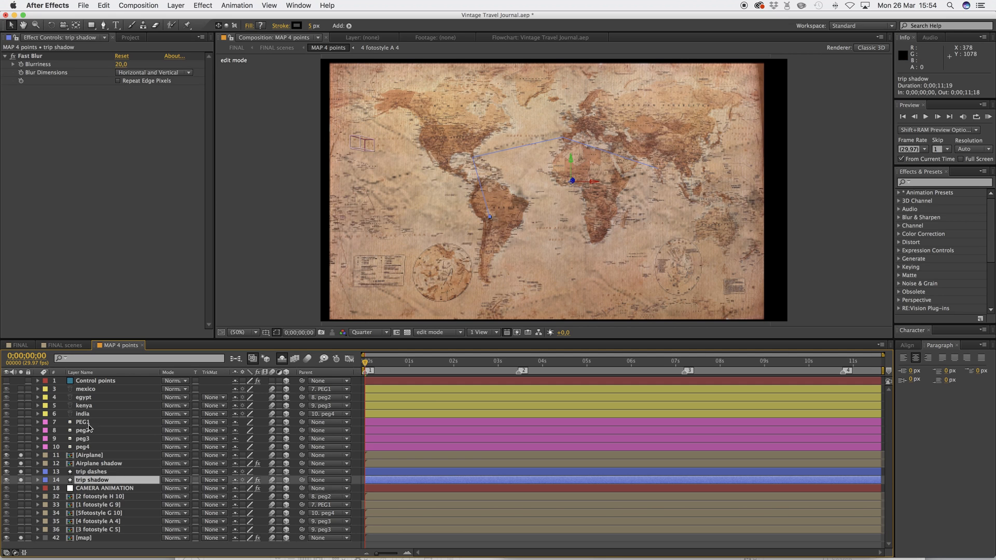
pyautogui.click(19, 422)
pyautogui.click(94, 448)
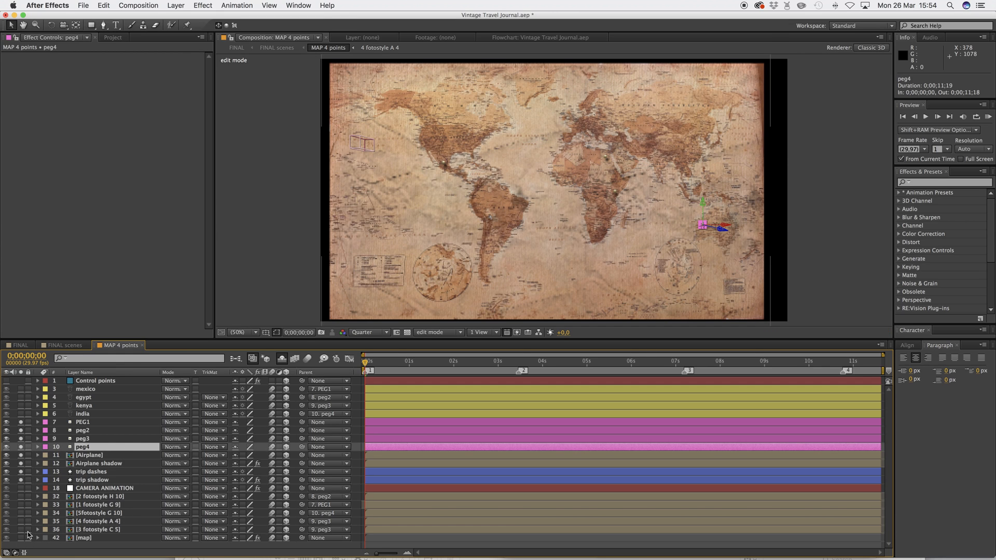
pyautogui.click(21, 538)
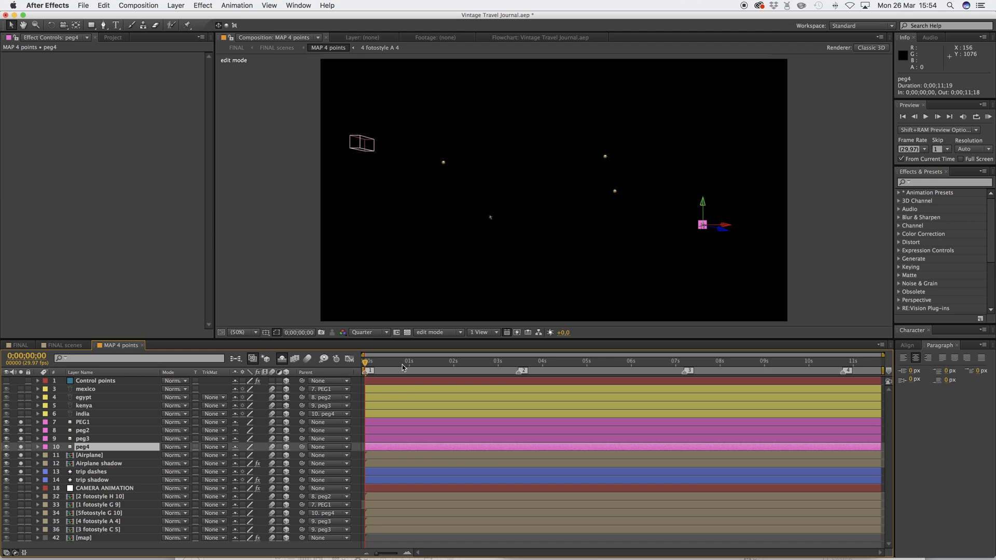
# - Go to 0;00;03;00 and limit the soloed layers to the four pegs, trip dashes and trip shadow
pyautogui.press('.')
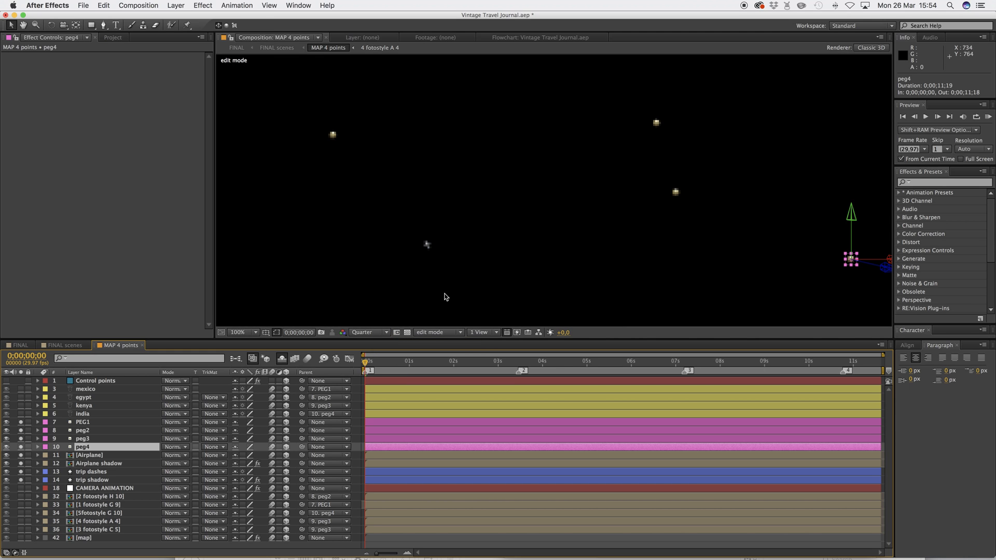
pyautogui.press(',')
pyautogui.press(',')
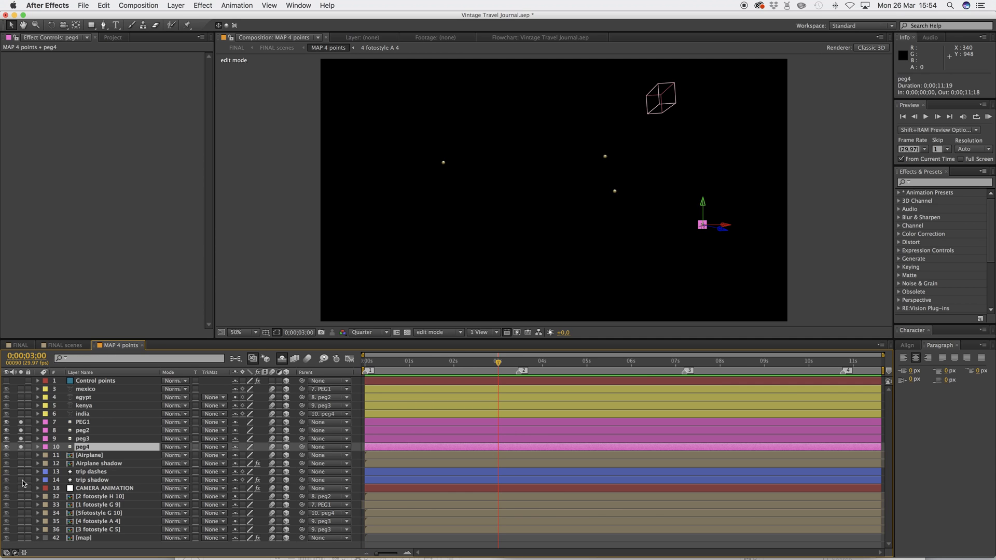
pyautogui.click(21, 471)
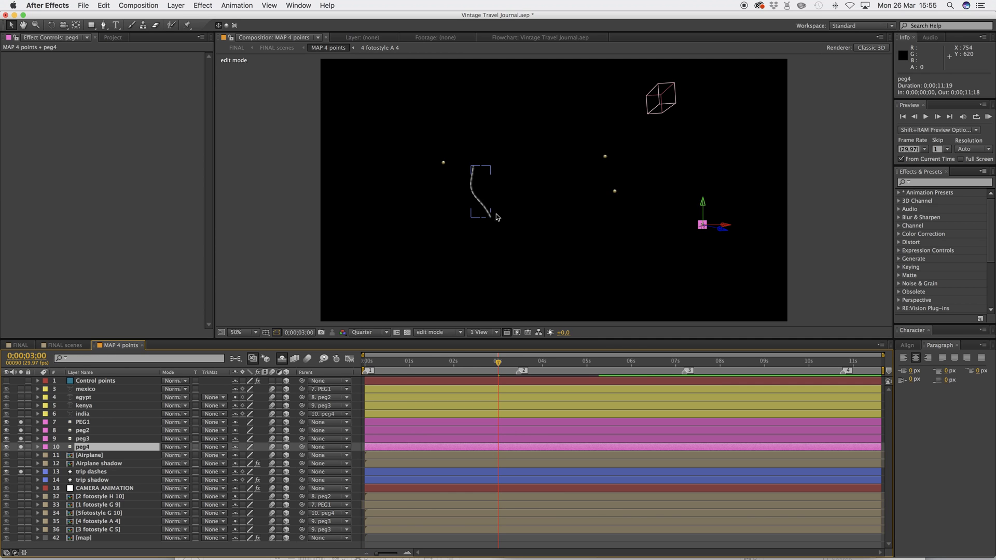
pyautogui.click(20, 480)
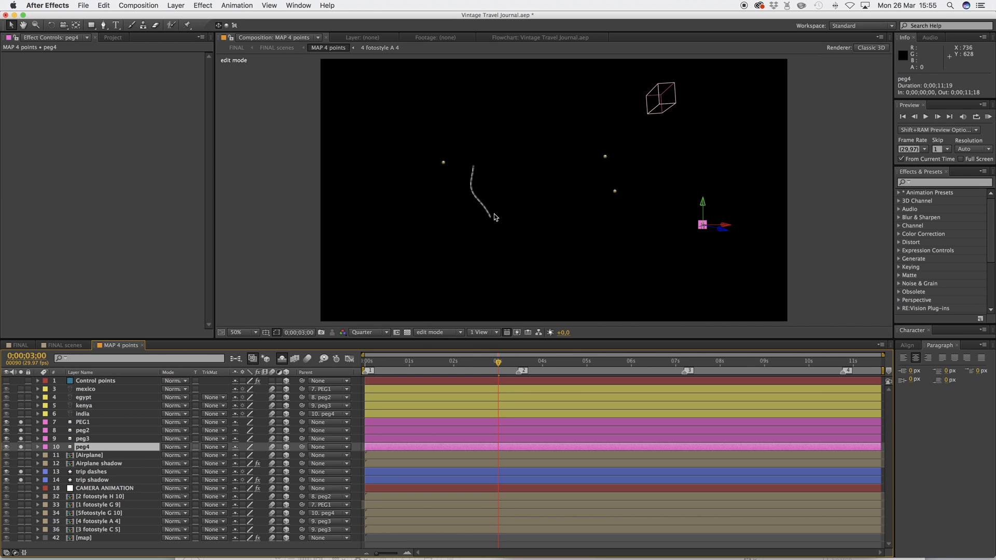
# - Compare trip dashes and trip shadow over the transparency grid, leaving trip dashes soloed and selected, trip shadow unsoloed and the grid off
pyautogui.click(407, 333)
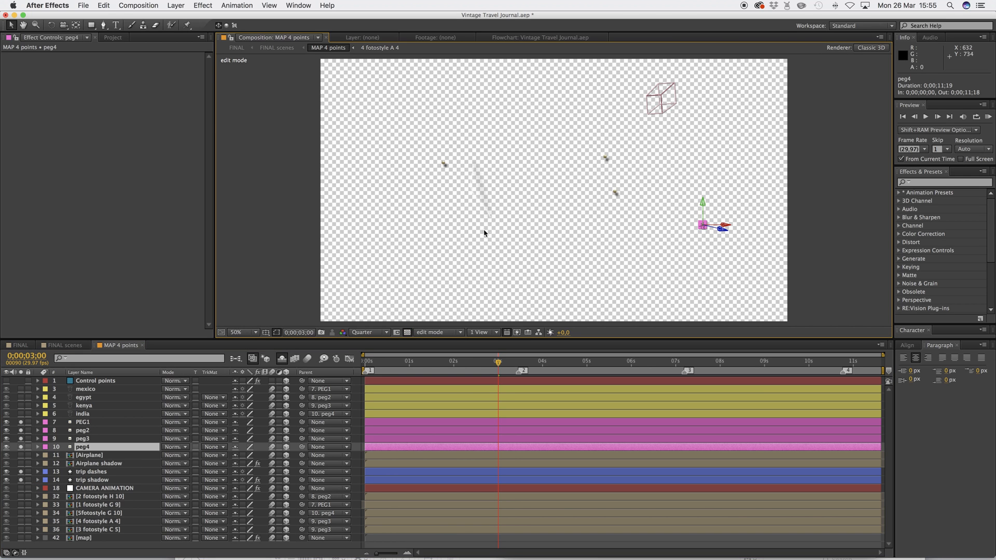
pyautogui.click(22, 480)
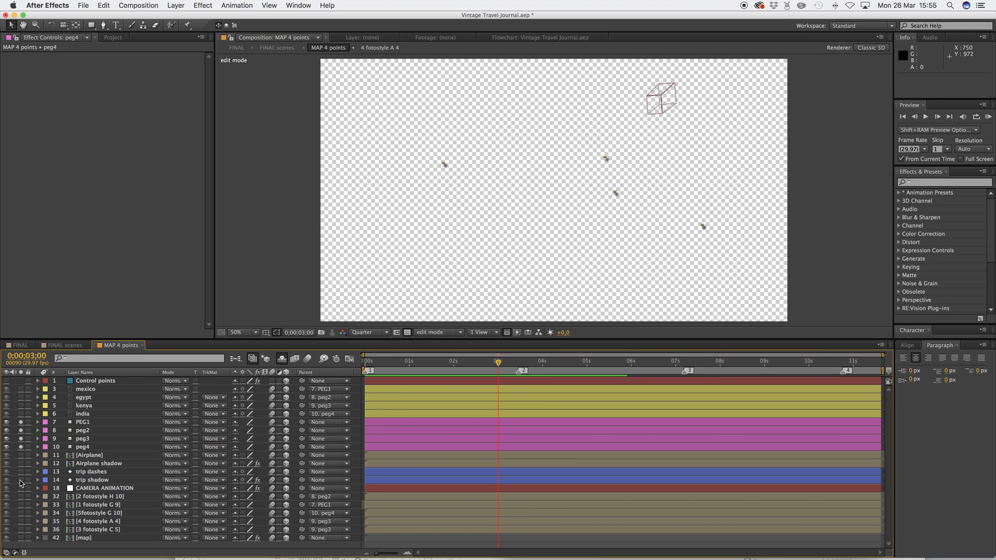
pyautogui.click(21, 479)
pyautogui.click(22, 471)
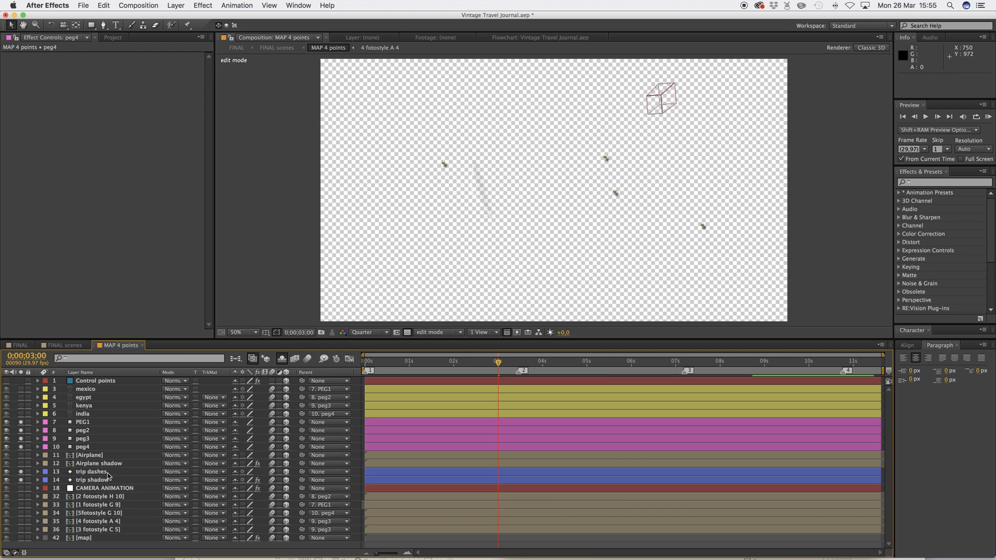
pyautogui.click(22, 480)
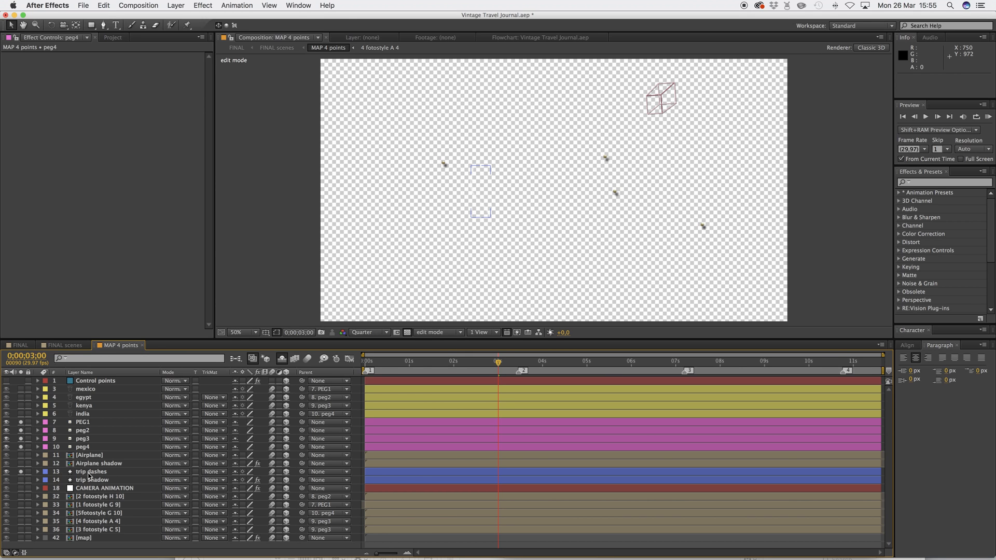
pyautogui.click(89, 473)
pyautogui.click(407, 332)
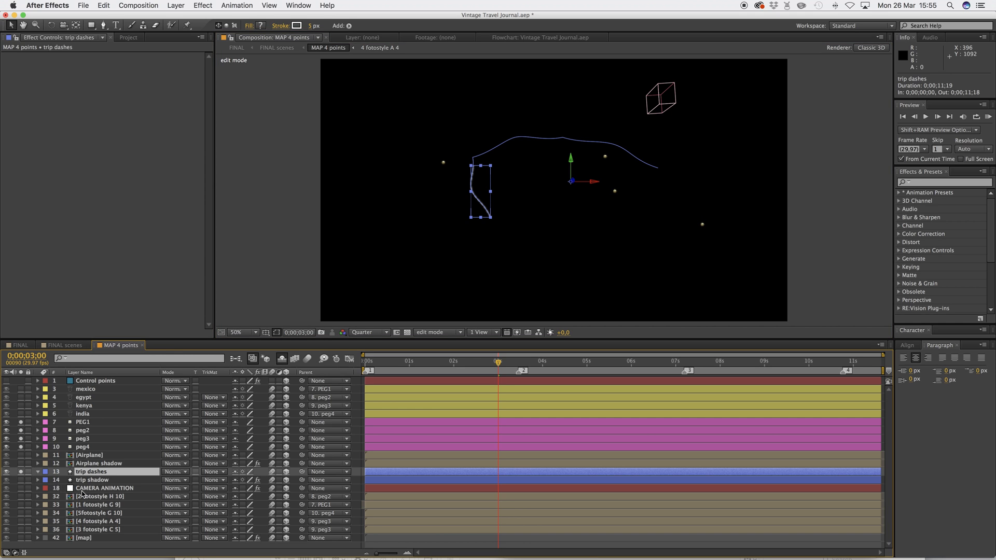
# - Expand the trip group in the trip dashes layer's contents and delete its Path 1
pyautogui.click(37, 472)
pyautogui.click(46, 480)
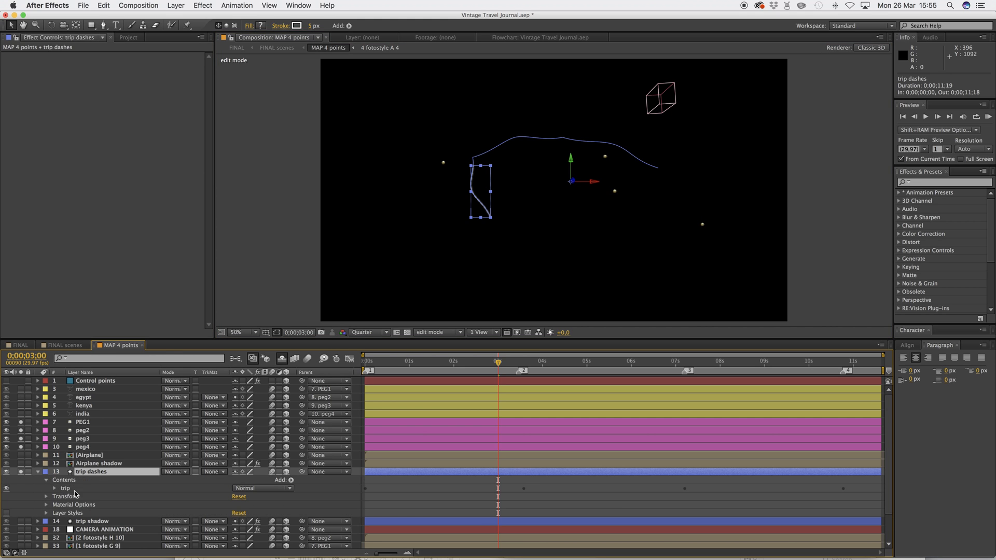
pyautogui.click(66, 488)
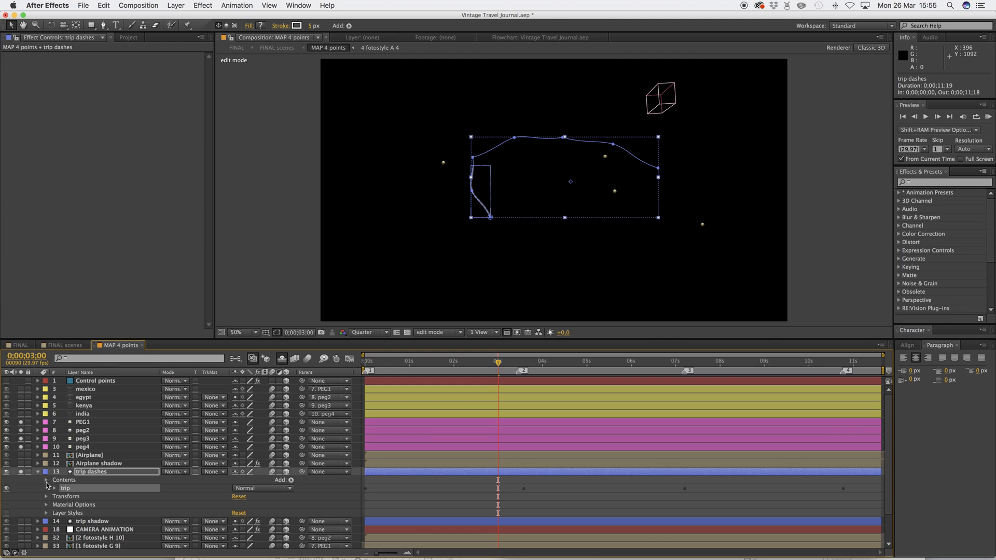
pyautogui.click(46, 480)
pyautogui.click(46, 480)
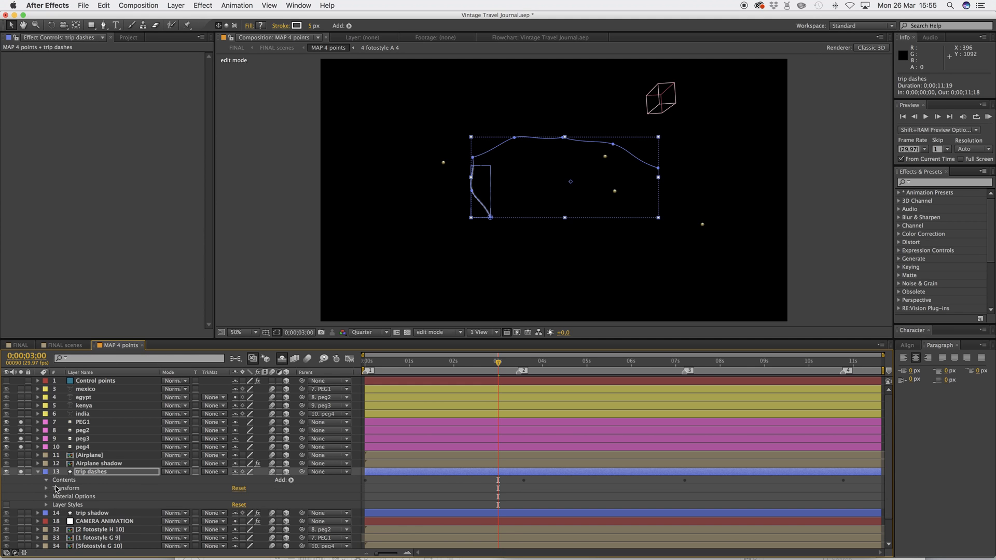
pyautogui.click(55, 488)
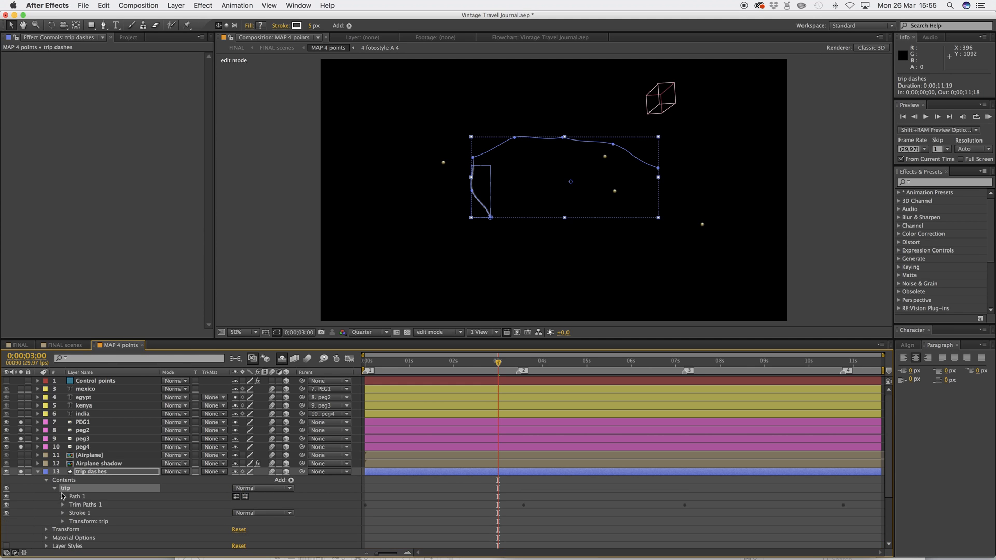
pyautogui.click(76, 497)
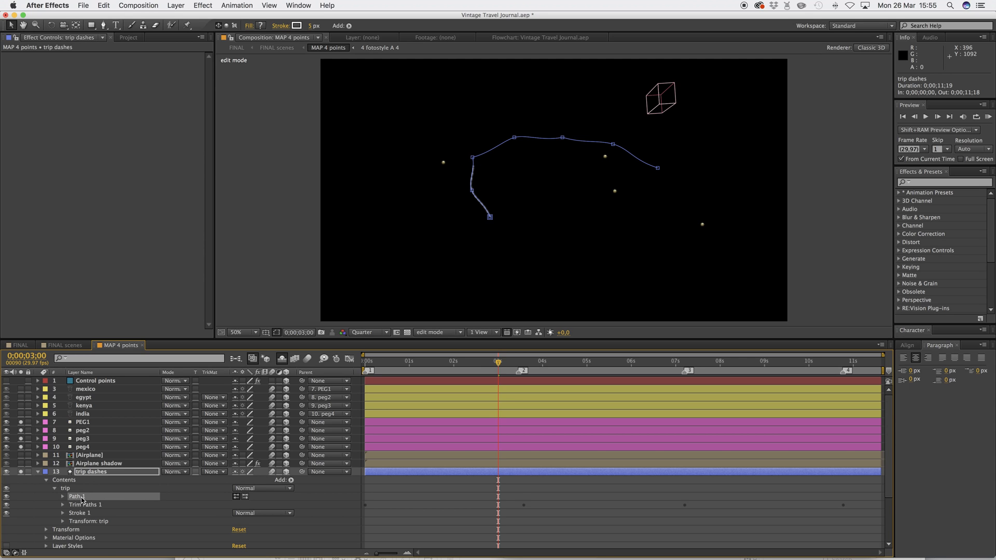
pyautogui.press('Delete')
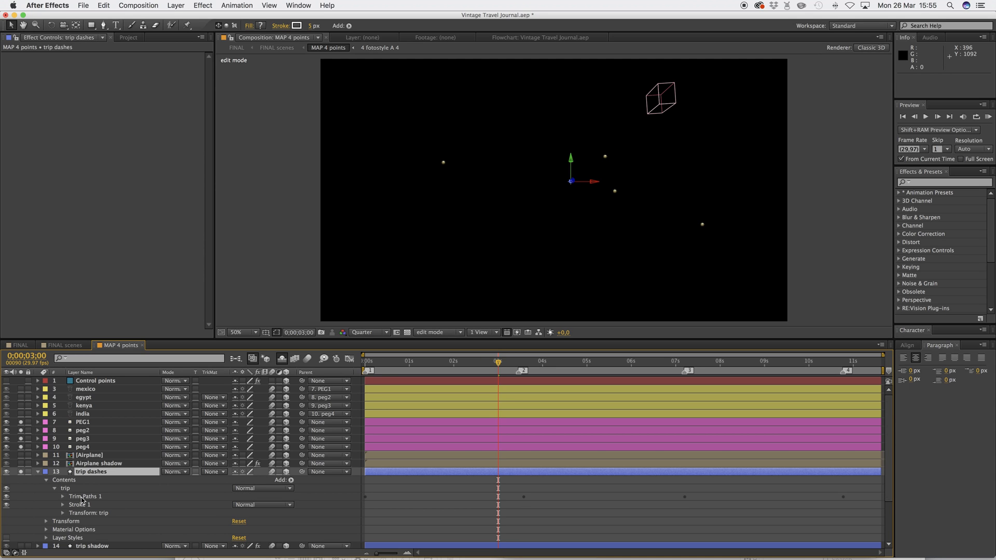
# - Draw a new straight-segment path with the Pen tool through PEG1, peg2, peg3 and peg4 in the trip dashes layer
pyautogui.click(104, 26)
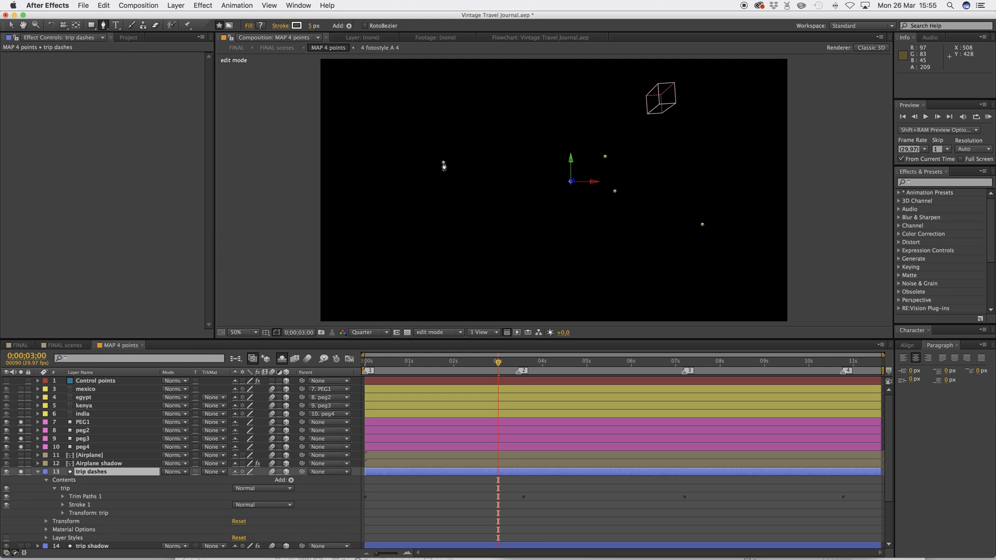
pyautogui.click(443, 163)
pyautogui.click(605, 156)
pyautogui.click(614, 192)
pyautogui.click(701, 224)
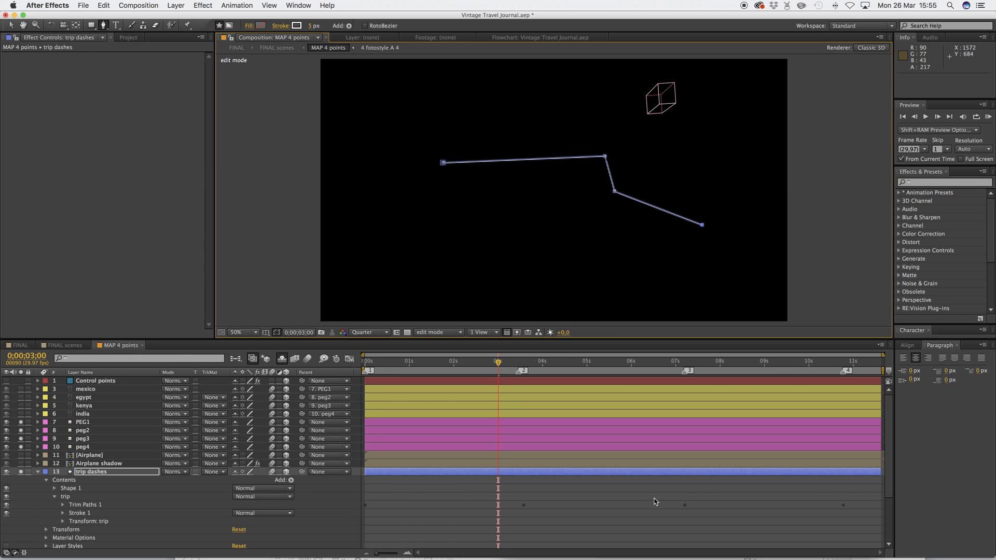
pyautogui.click(699, 490)
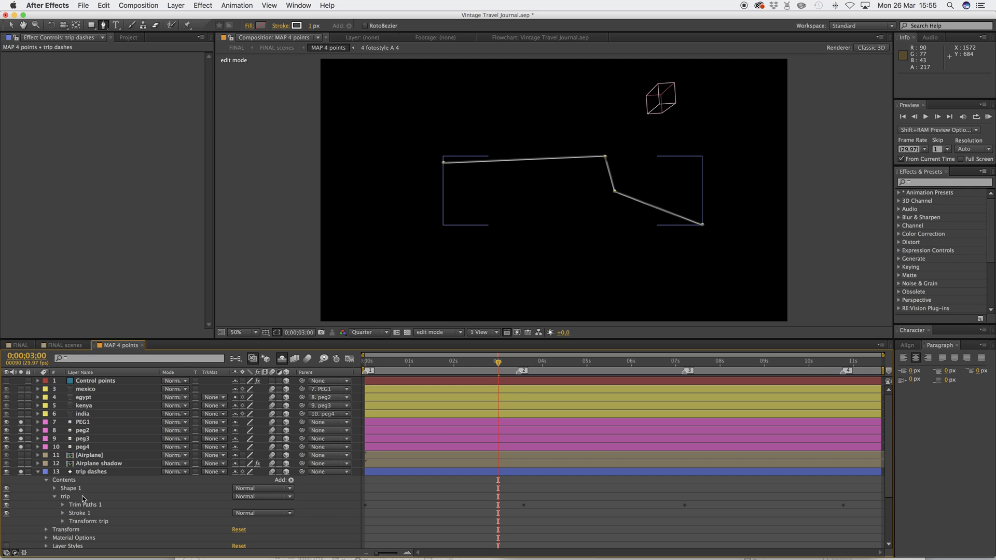
pyautogui.click(166, 487)
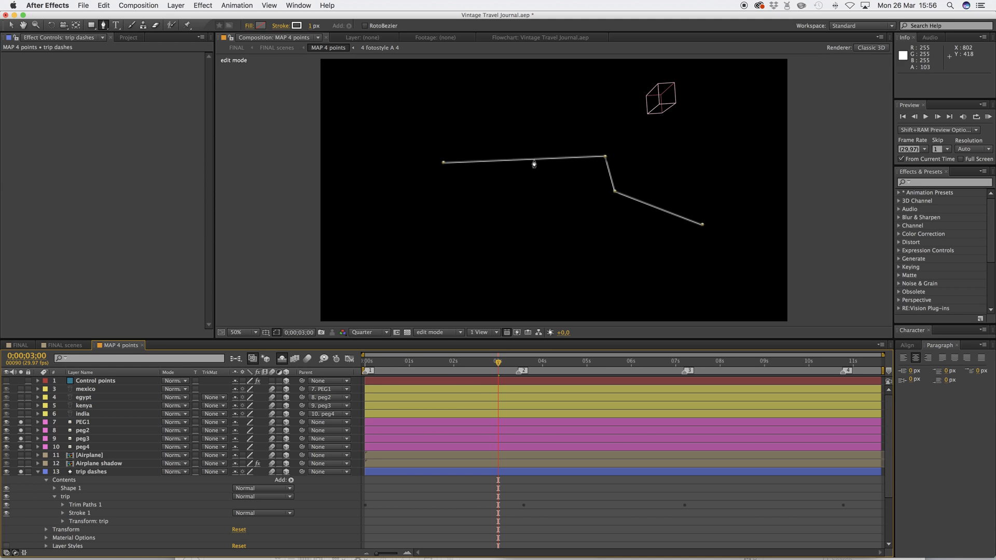
# - Move the new Path 1 from the Shape 1 group into the trip group, above Trim Paths 1
pyautogui.click(80, 498)
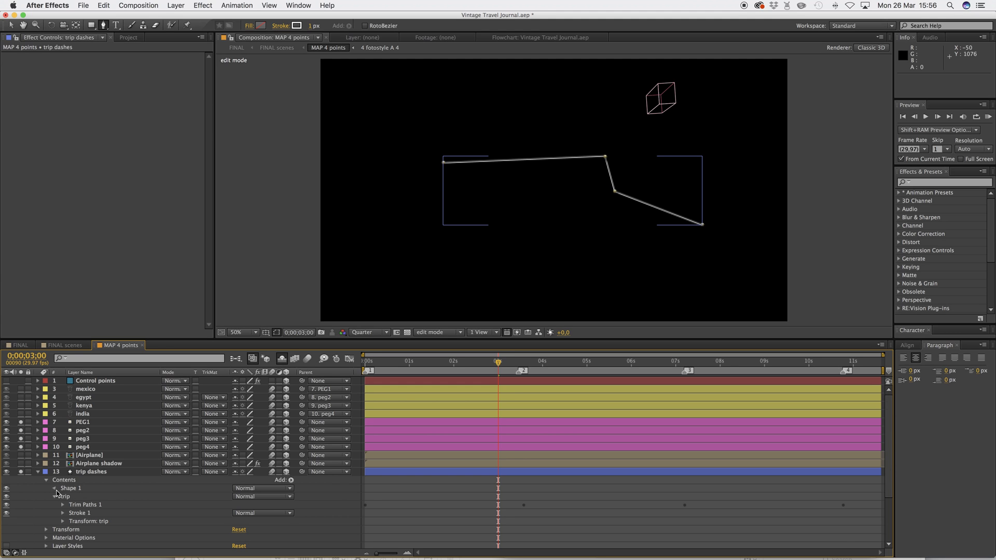
pyautogui.click(54, 488)
pyautogui.scroll(-3, 107, 493)
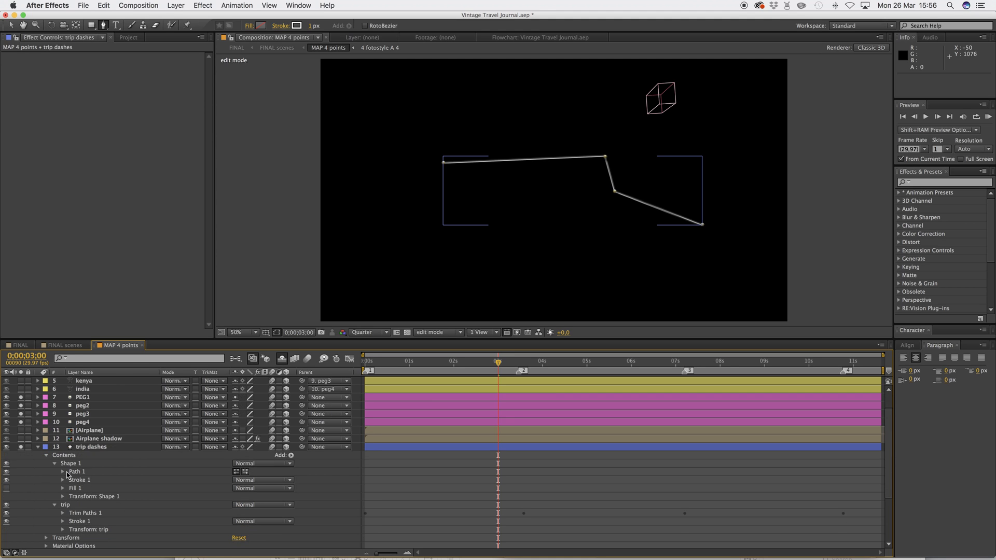
pyautogui.moveTo(76, 473); pyautogui.dragTo(74, 513)
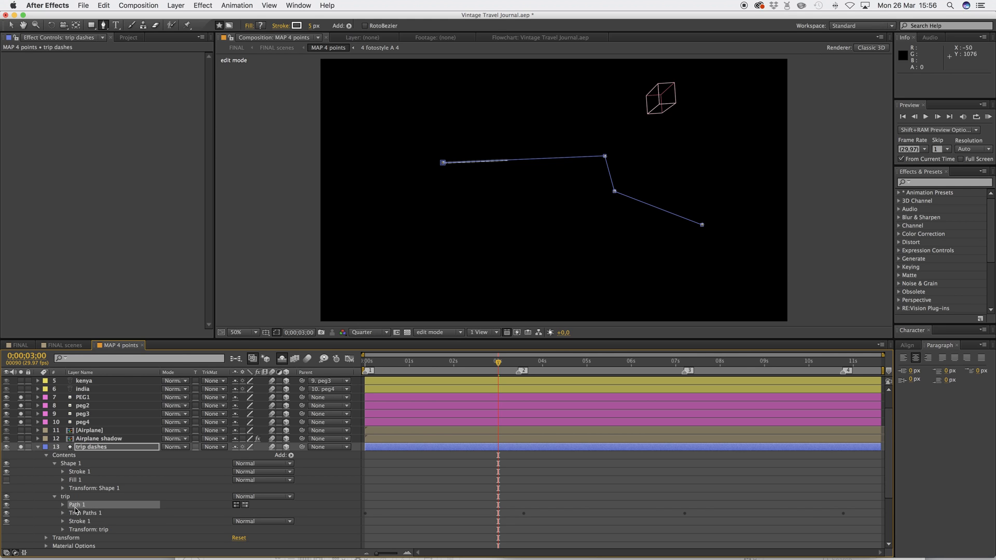
# - Delete the leftover Shape 1 group from trip dashes and preview the trip line's animation from the start of the composition
pyautogui.click(73, 464)
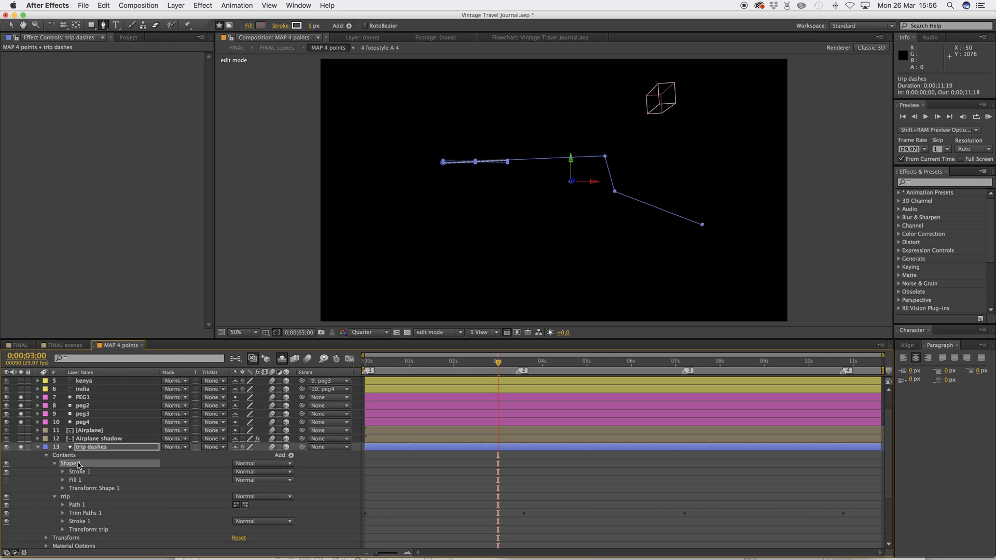
pyautogui.press('Delete')
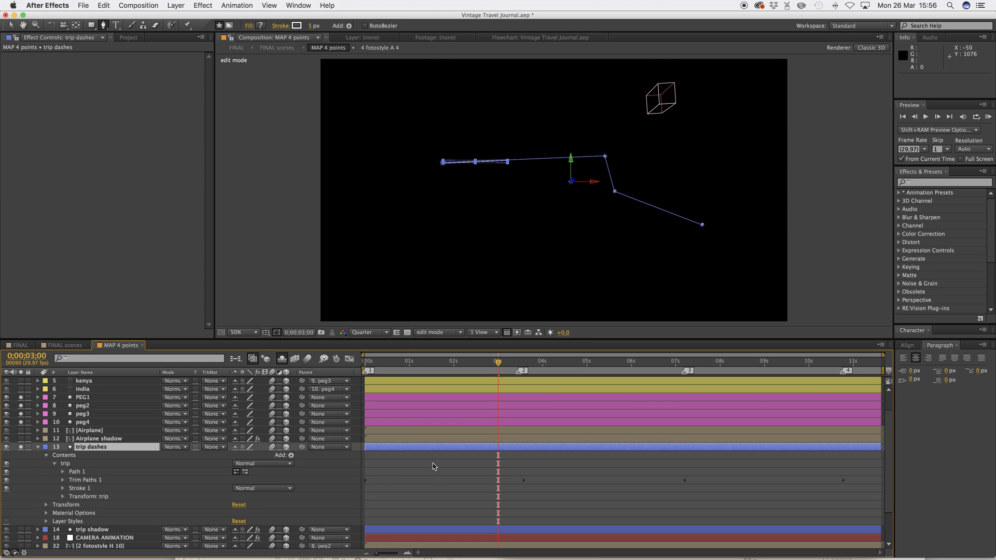
pyautogui.click(372, 366)
pyautogui.press('space')
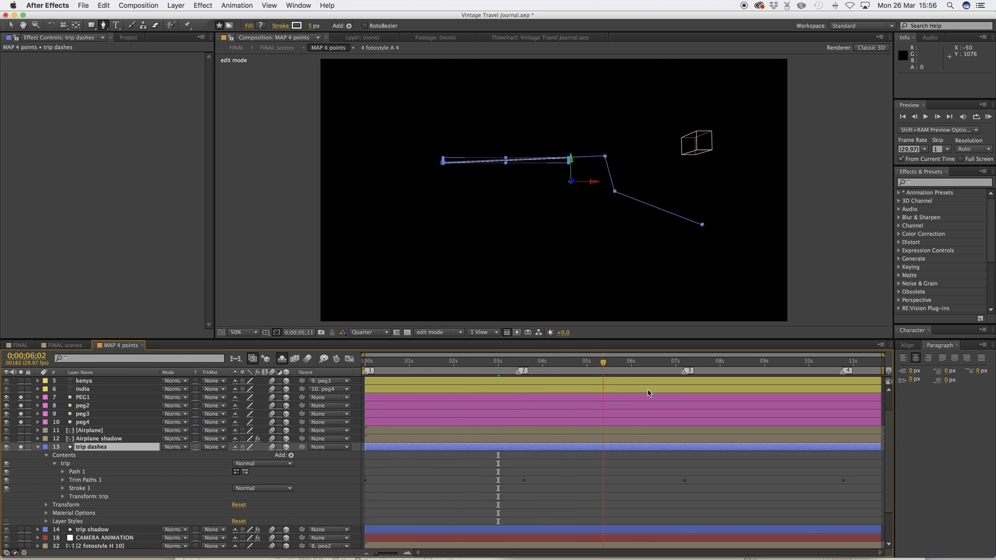
pyautogui.moveTo(672, 397); pyautogui.dragTo(508, 415)
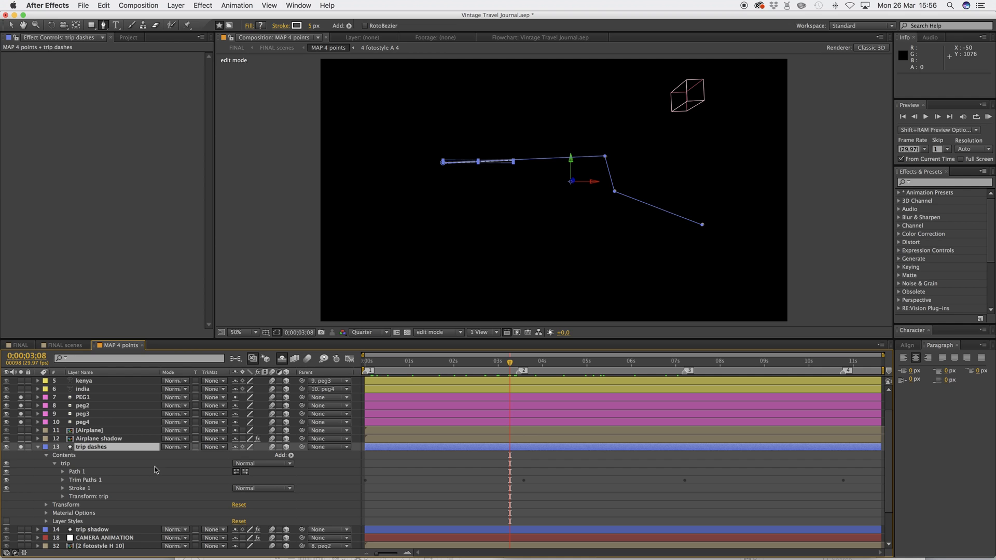
# - Inspect Path 1 and the start of the trip dashes animation, leaving the current time at 0;00;00;20
pyautogui.click(470, 467)
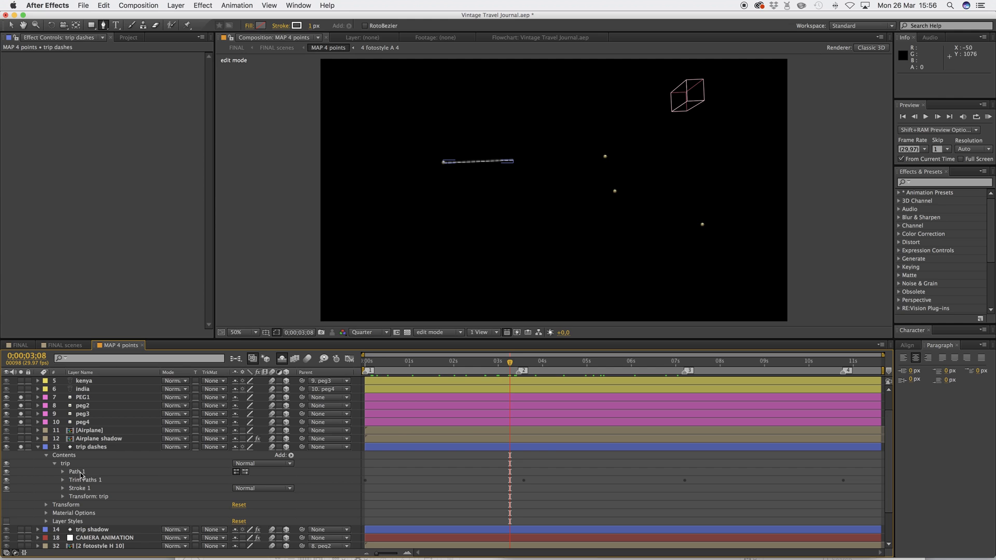
pyautogui.click(80, 473)
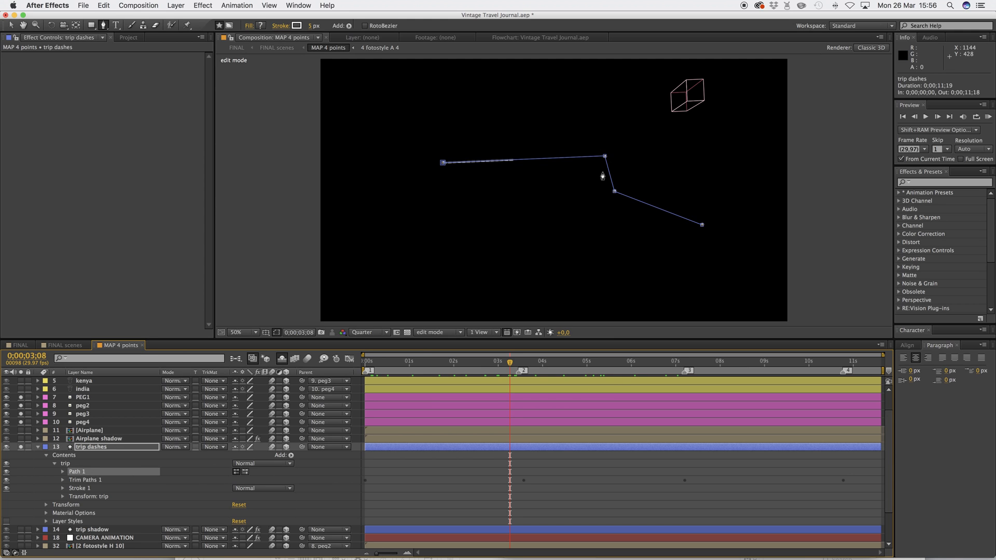
pyautogui.click(91, 449)
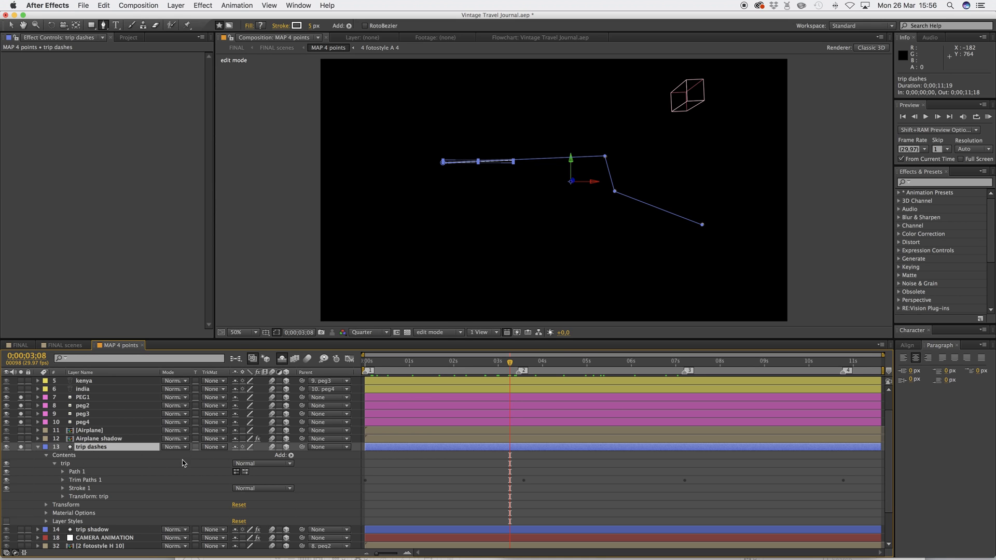
pyautogui.click(367, 362)
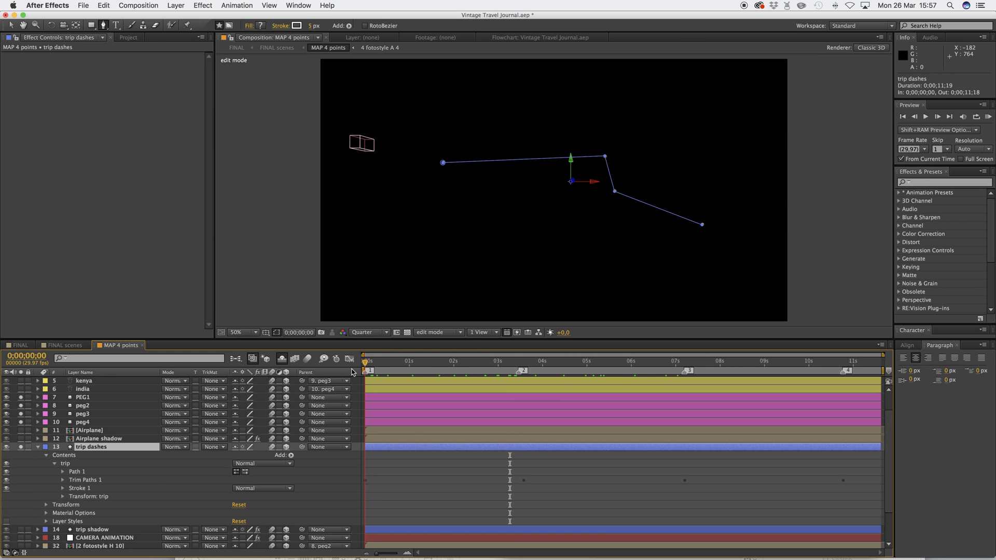
pyautogui.moveTo(363, 369); pyautogui.dragTo(395, 370)
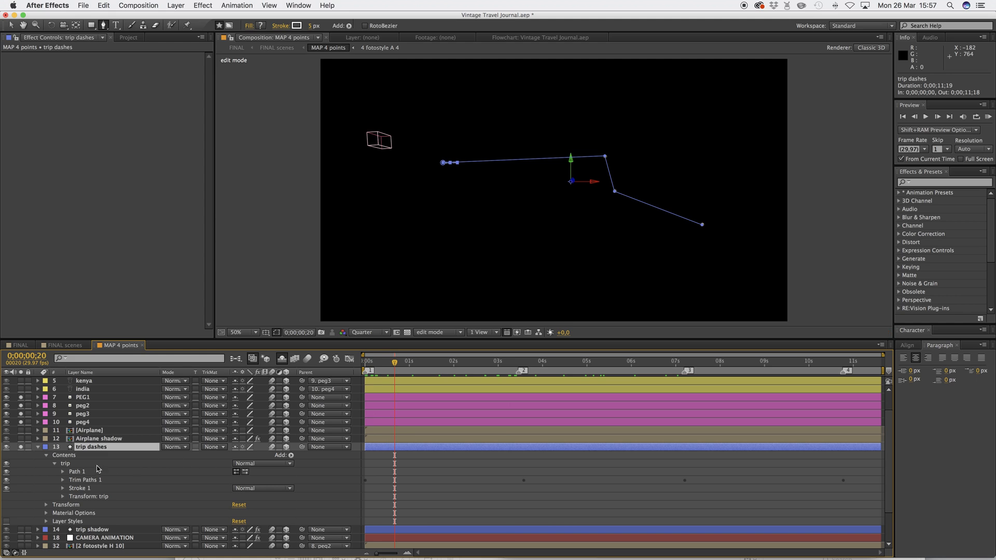
# - Convert the corner points of Path 1 at all four pegs into curve points with the Convert Vertex tool, pulling out their handles
pyautogui.click(87, 473)
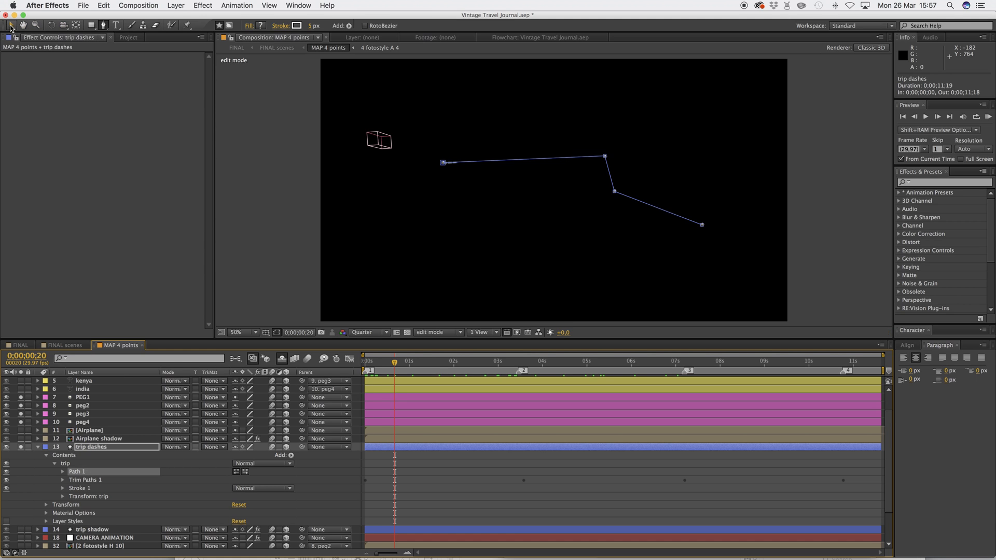
pyautogui.moveTo(103, 25); pyautogui.dragTo(157, 61)
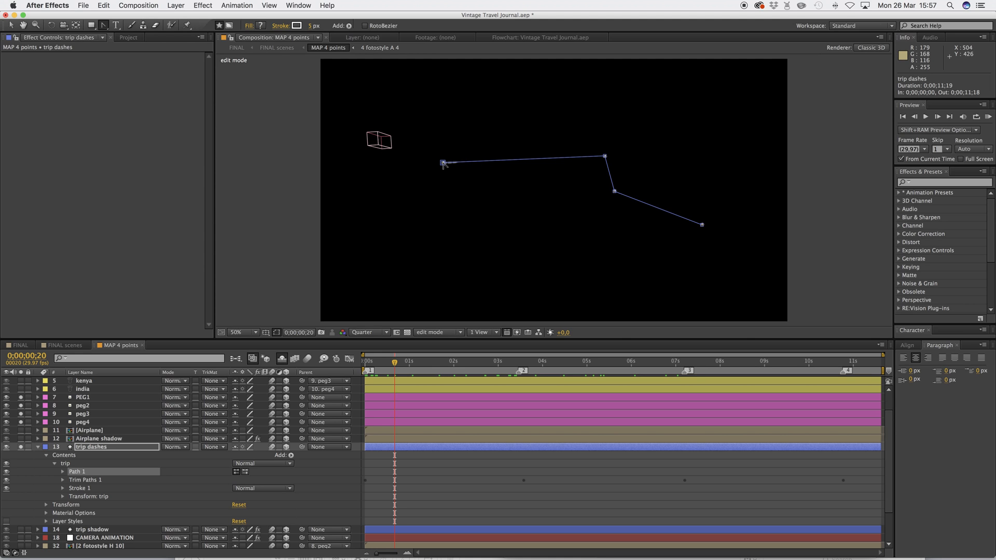
pyautogui.moveTo(443, 163); pyautogui.dragTo(449, 152)
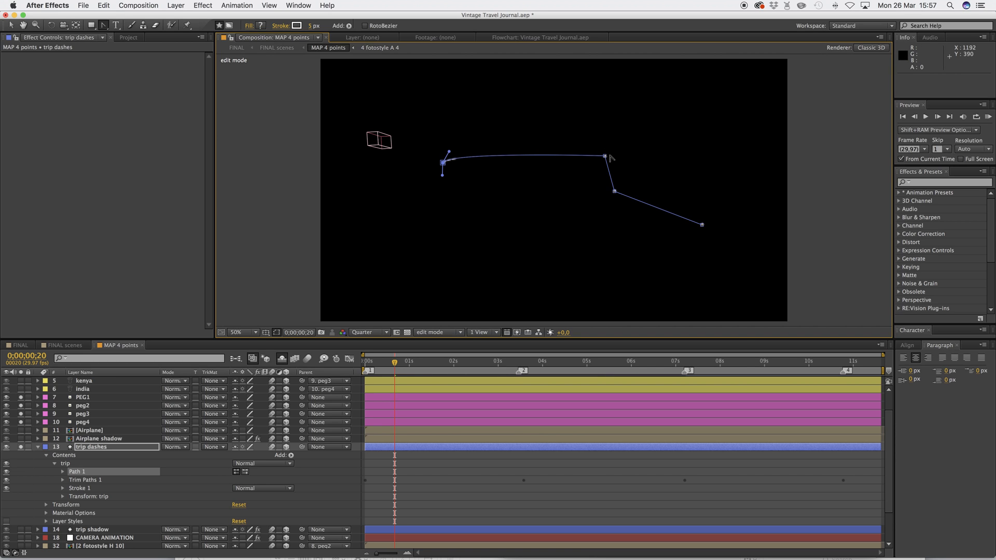
pyautogui.moveTo(605, 156); pyautogui.dragTo(606, 145)
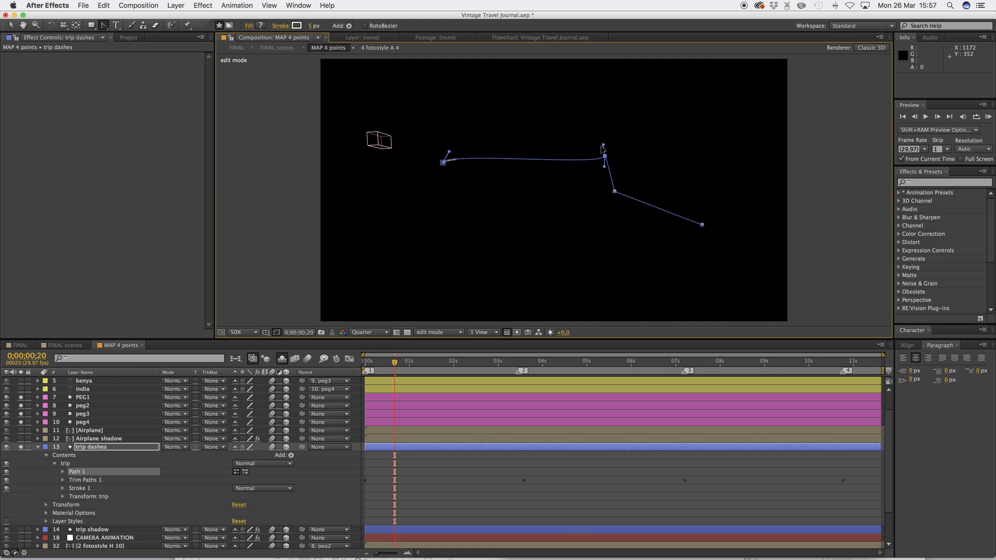
pyautogui.click(615, 192)
pyautogui.moveTo(617, 189); pyautogui.dragTo(625, 185)
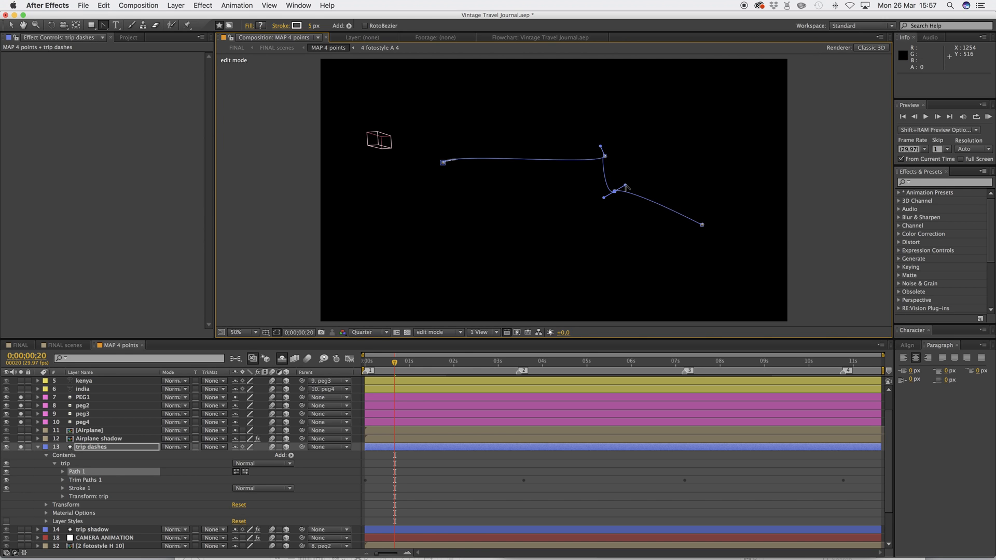
pyautogui.moveTo(625, 186); pyautogui.dragTo(626, 191)
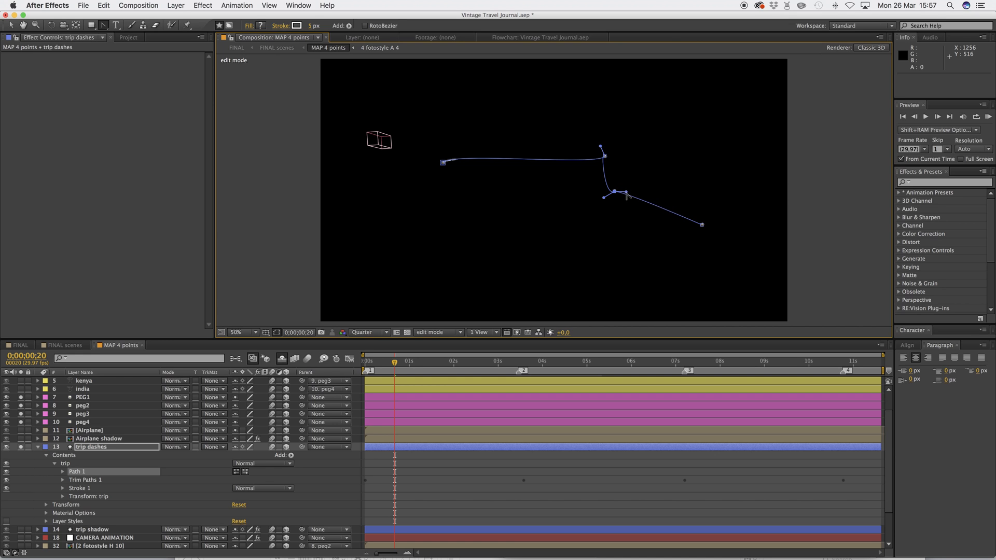
pyautogui.click(702, 224)
pyautogui.moveTo(702, 224); pyautogui.dragTo(712, 215)
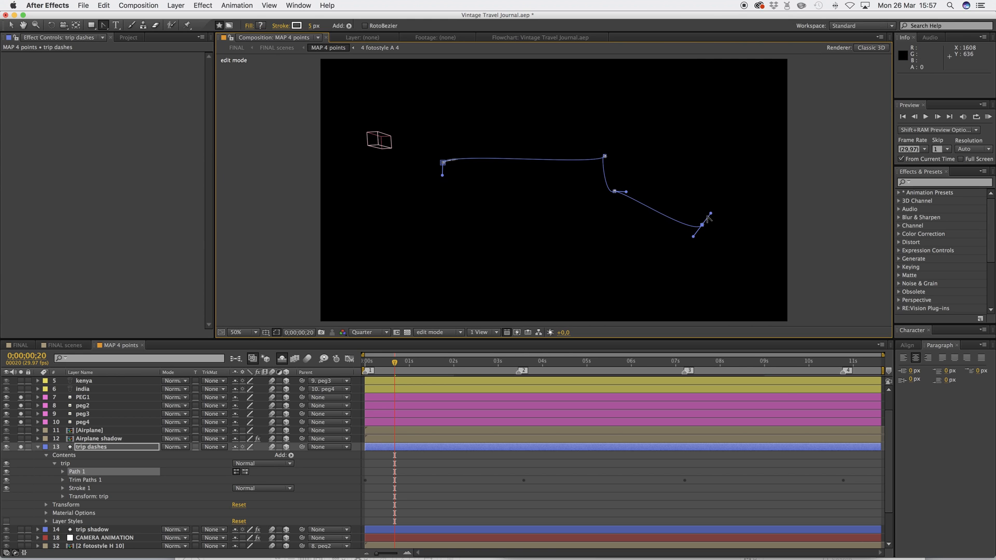
pyautogui.moveTo(694, 236); pyautogui.dragTo(688, 228)
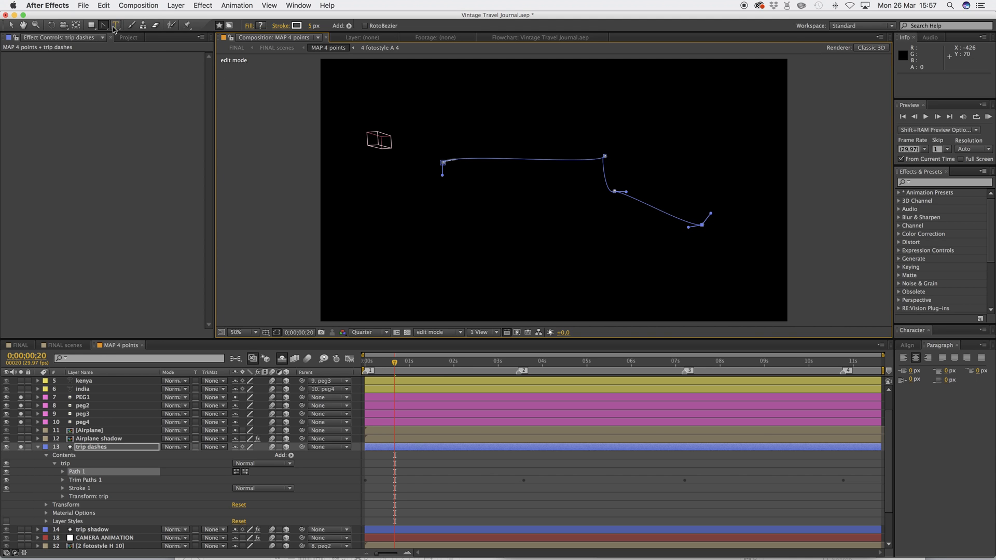
# - Reshape the path handles so the PEG1–peg2 segment arches upward and the peg2–peg3 segment bows outward
pyautogui.click(10, 25)
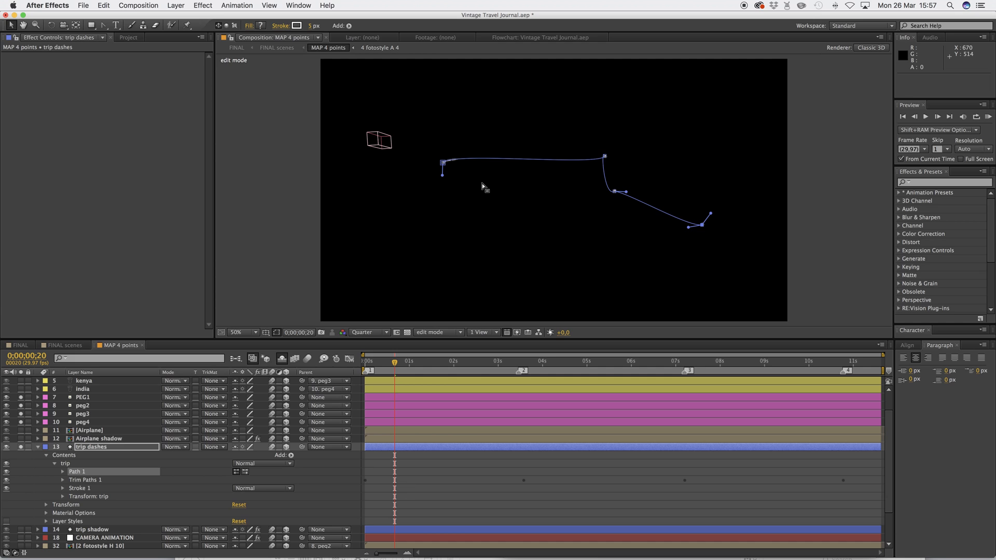
pyautogui.moveTo(443, 163); pyautogui.dragTo(487, 142)
pyautogui.moveTo(604, 166)
pyautogui.mouseDown()
pyautogui.moveTo(603, 148)
pyautogui.moveTo(628, 156)
pyautogui.moveTo(582, 156)
pyautogui.moveTo(615, 164)
pyautogui.mouseUp()
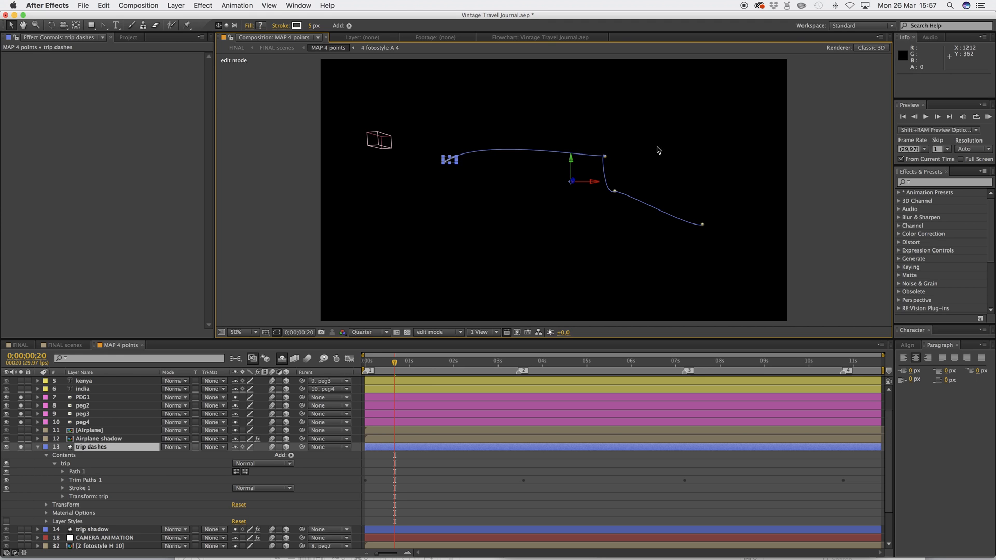
pyautogui.click(77, 472)
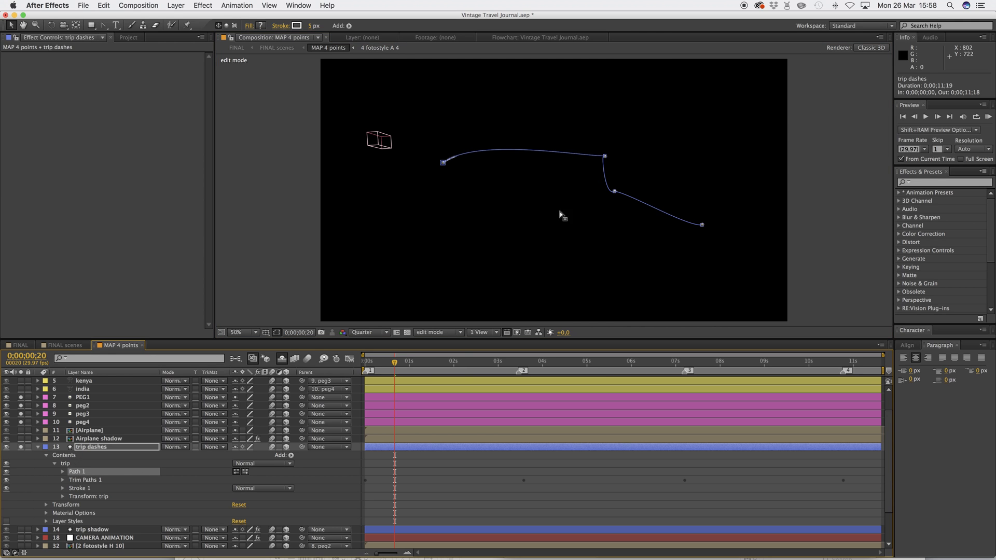
pyautogui.click(605, 156)
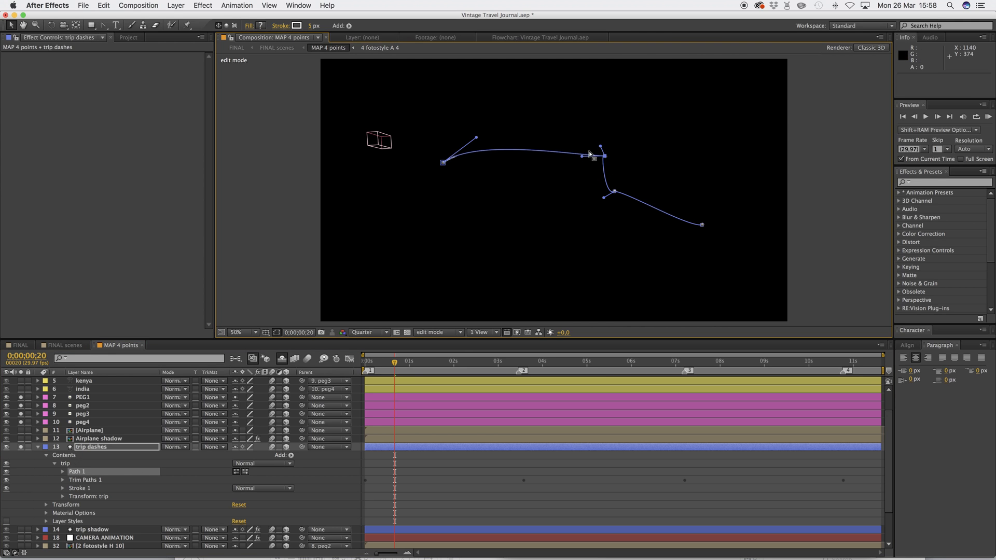
pyautogui.moveTo(583, 158); pyautogui.dragTo(621, 163)
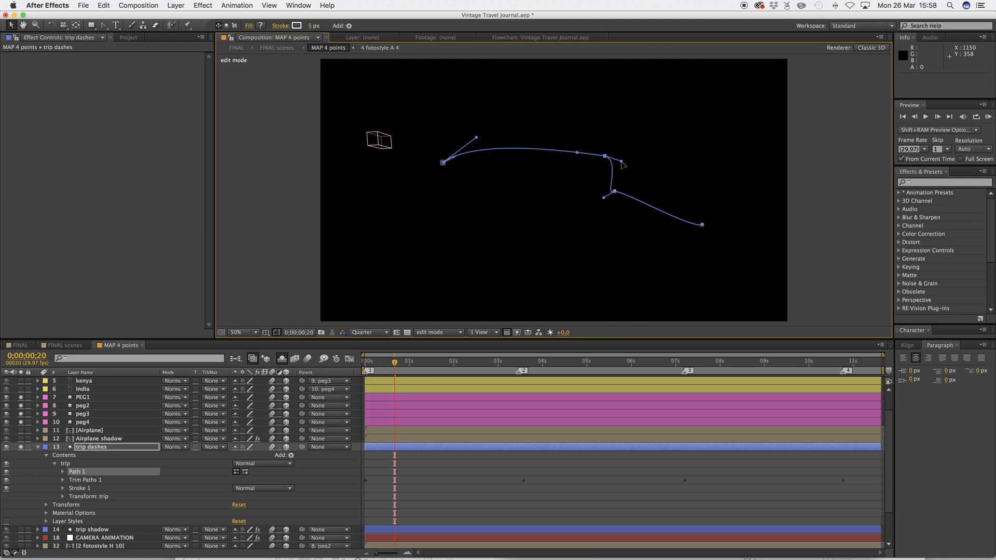
pyautogui.moveTo(604, 199); pyautogui.dragTo(617, 185)
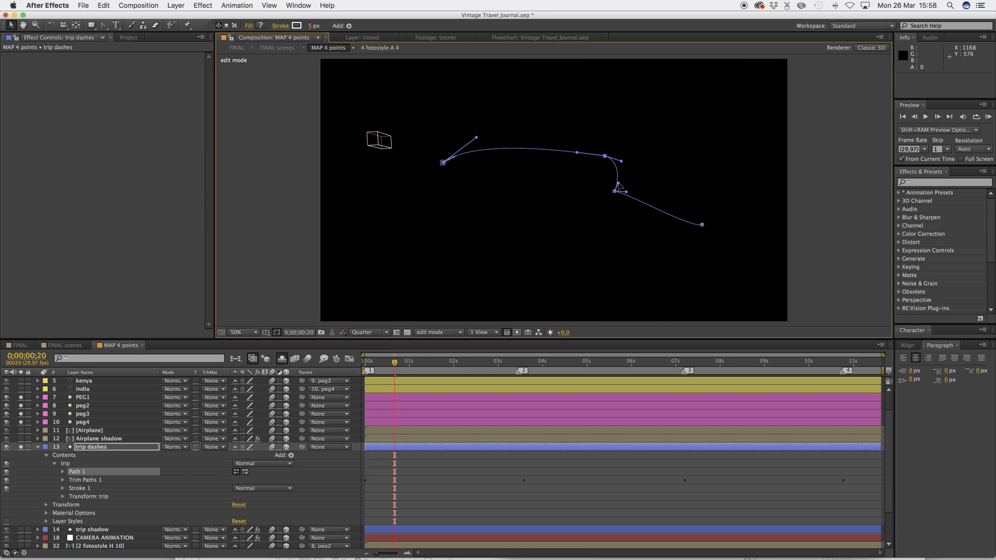
pyautogui.moveTo(576, 153); pyautogui.dragTo(573, 142)
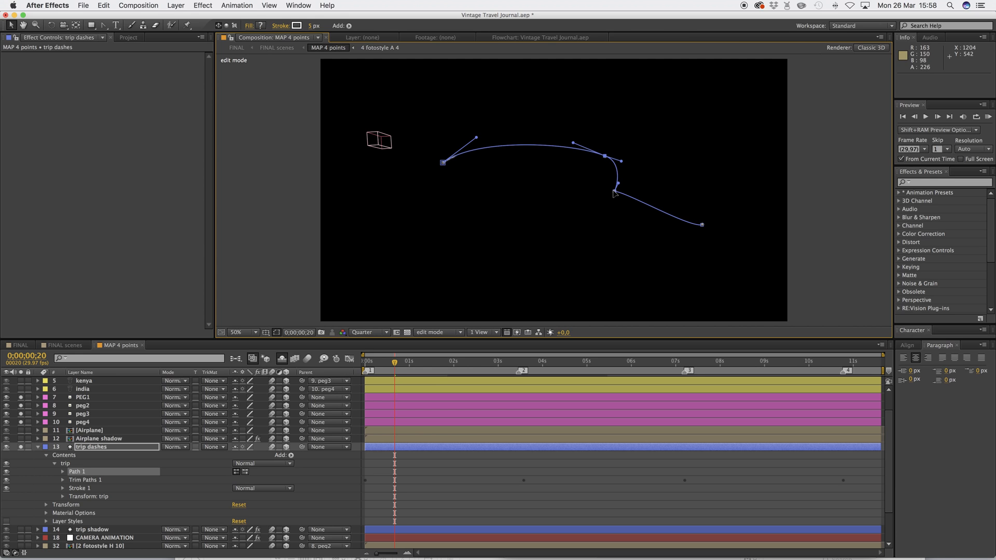
# - Arch the peg3–peg4 segment upward with its handles and scrub to 0;00;02;08 to check the curved trip line
pyautogui.click(622, 194)
pyautogui.moveTo(626, 191); pyautogui.dragTo(659, 185)
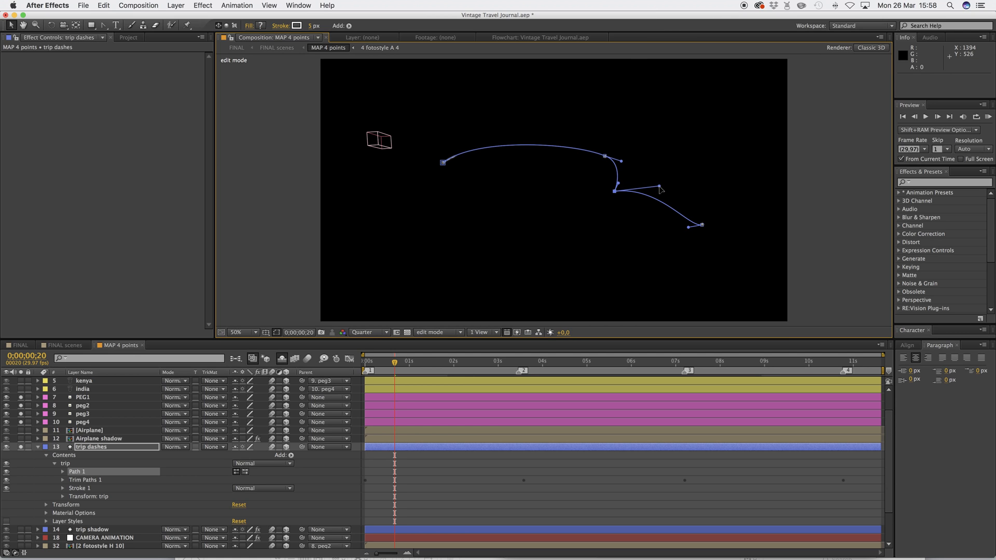
pyautogui.moveTo(689, 228); pyautogui.dragTo(699, 218)
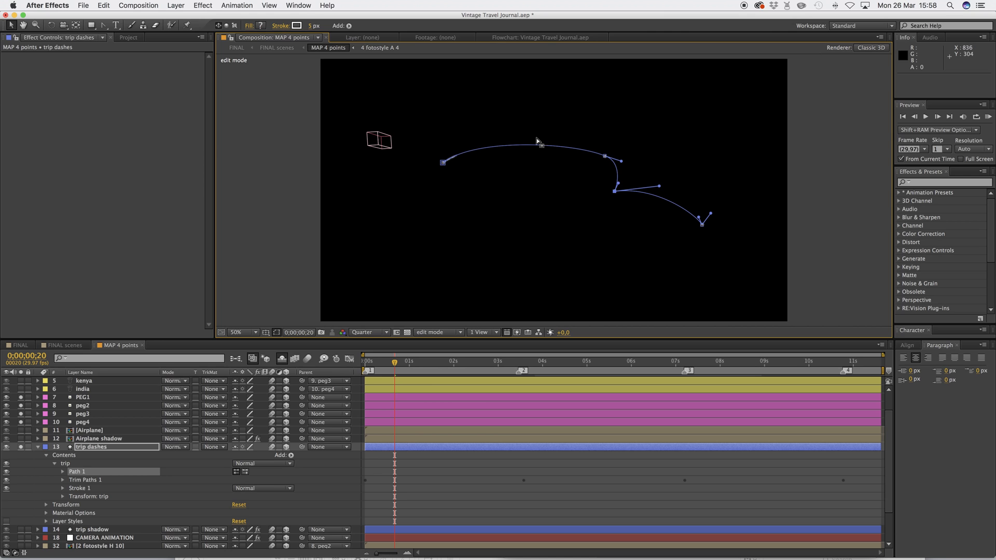
pyautogui.click(429, 362)
pyautogui.moveTo(440, 363); pyautogui.dragTo(506, 375)
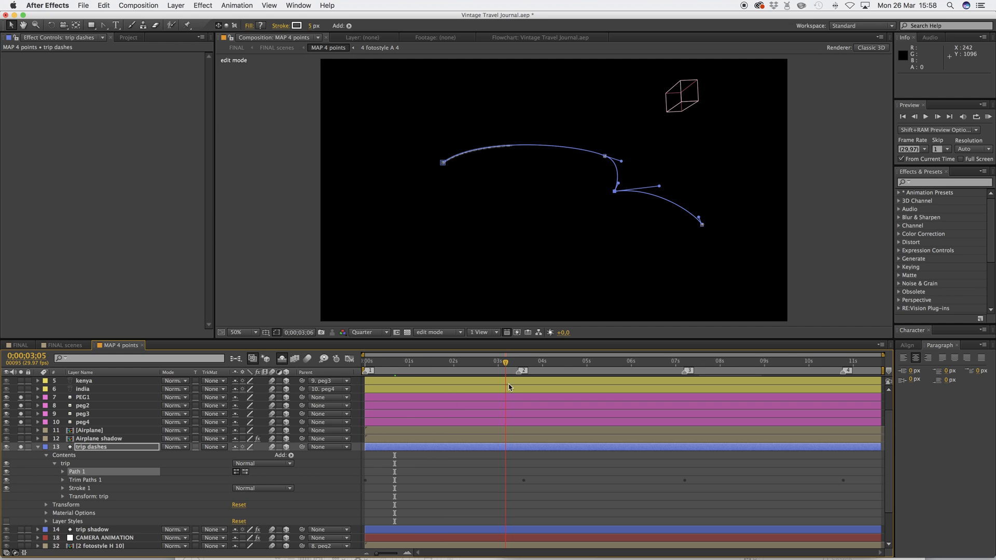
pyautogui.click(465, 362)
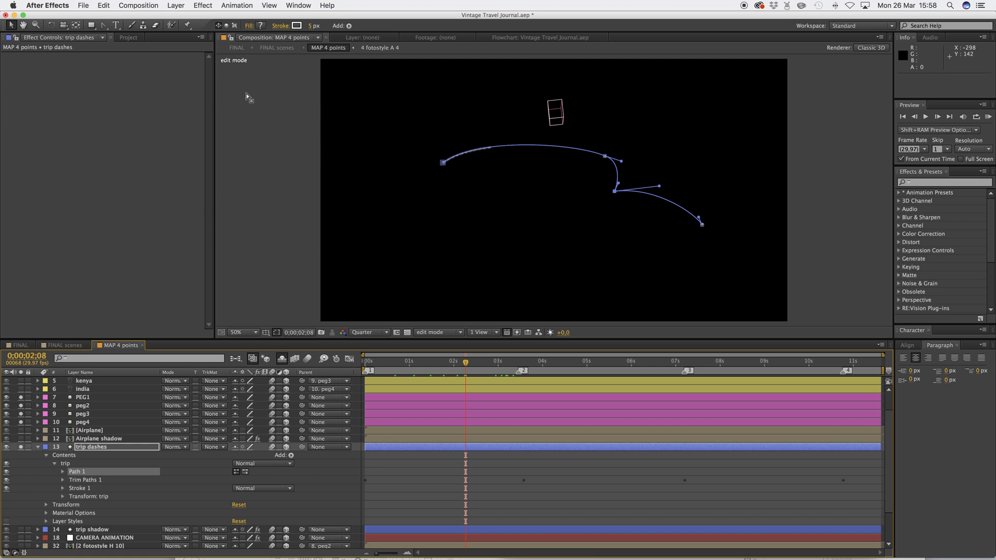
# - Add an extra point to Path 1 midway along each of the three segments between pegs with the Pen tool
pyautogui.moveTo(103, 25); pyautogui.dragTo(139, 28)
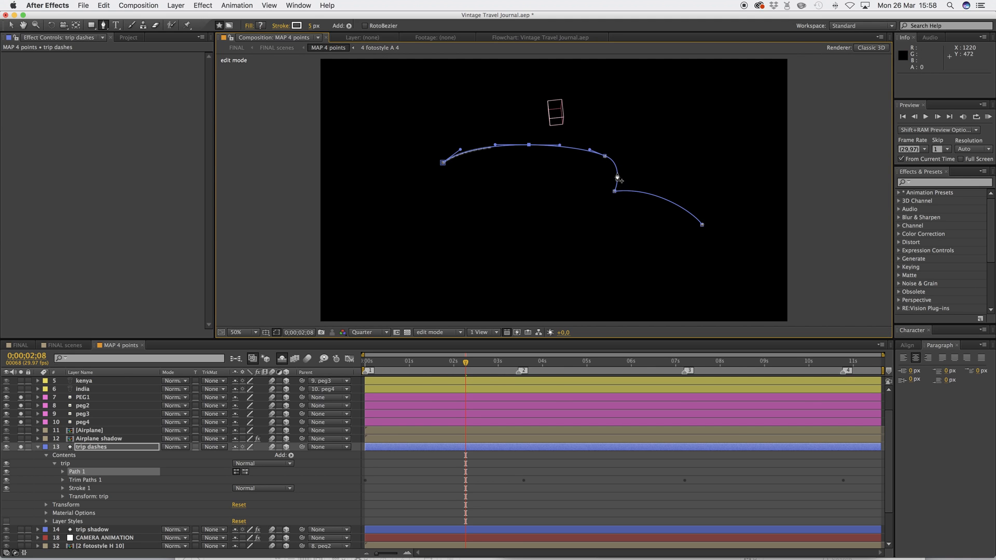
pyautogui.click(617, 176)
pyautogui.click(663, 199)
# - Raise the first added point to about 428, 172 and bend the peg3–peg4 segment into an S-curve, with its middle point at about 712, 285
pyautogui.click(10, 25)
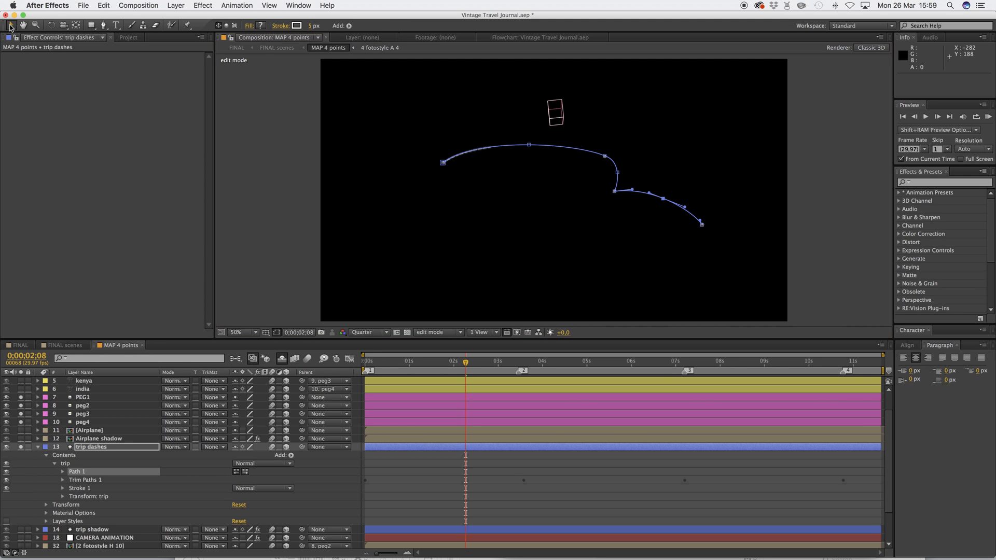
pyautogui.moveTo(529, 145); pyautogui.dragTo(528, 142)
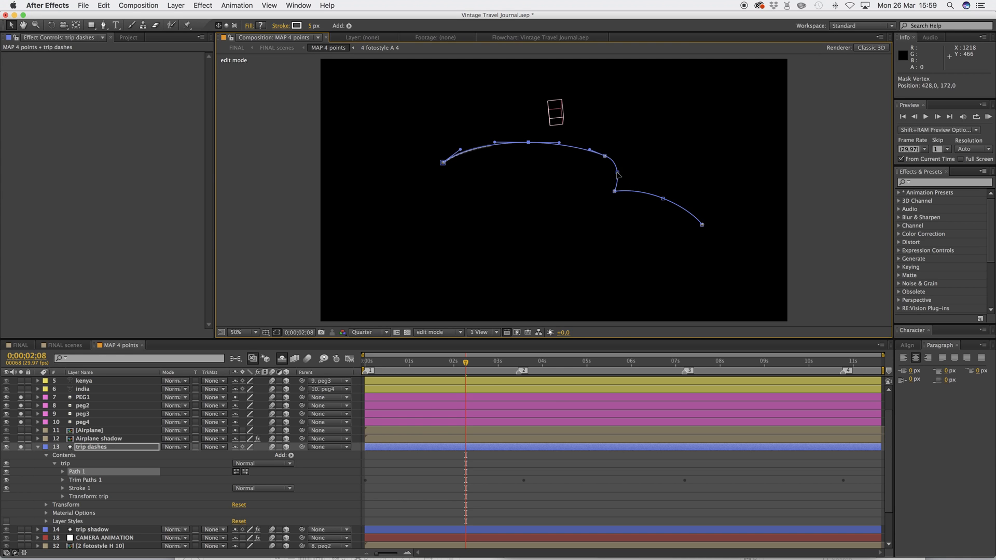
pyautogui.moveTo(663, 199); pyautogui.dragTo(632, 199)
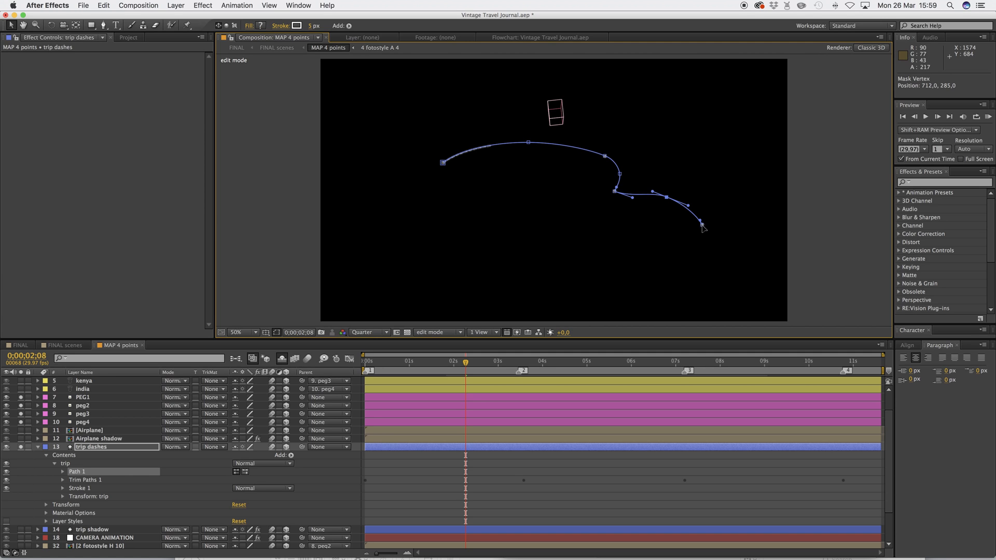
pyautogui.moveTo(696, 222); pyautogui.dragTo(687, 217)
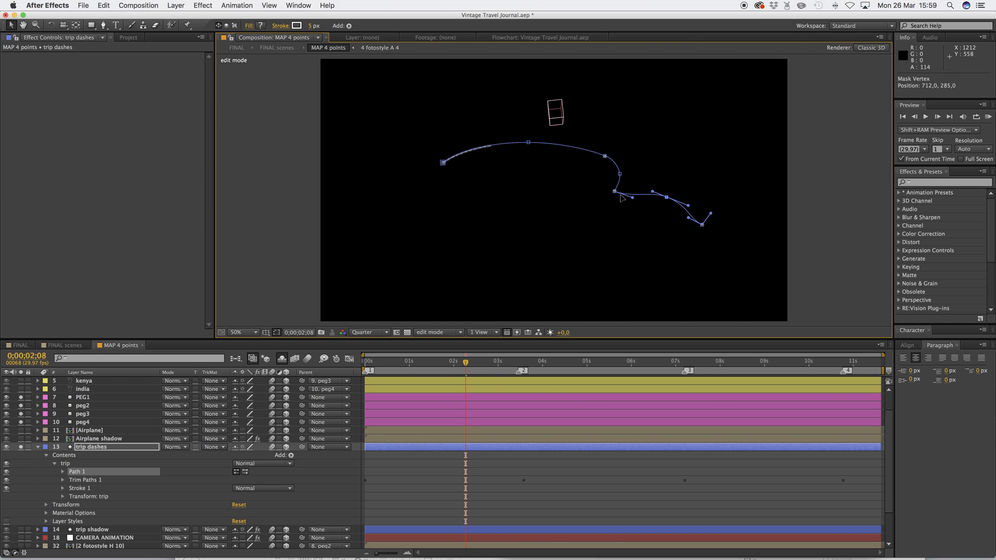
# - Refine the peg2–peg3 segment by adjusting its handles and moving its middle point inward to about 608, 233
pyautogui.moveTo(621, 176); pyautogui.dragTo(609, 163)
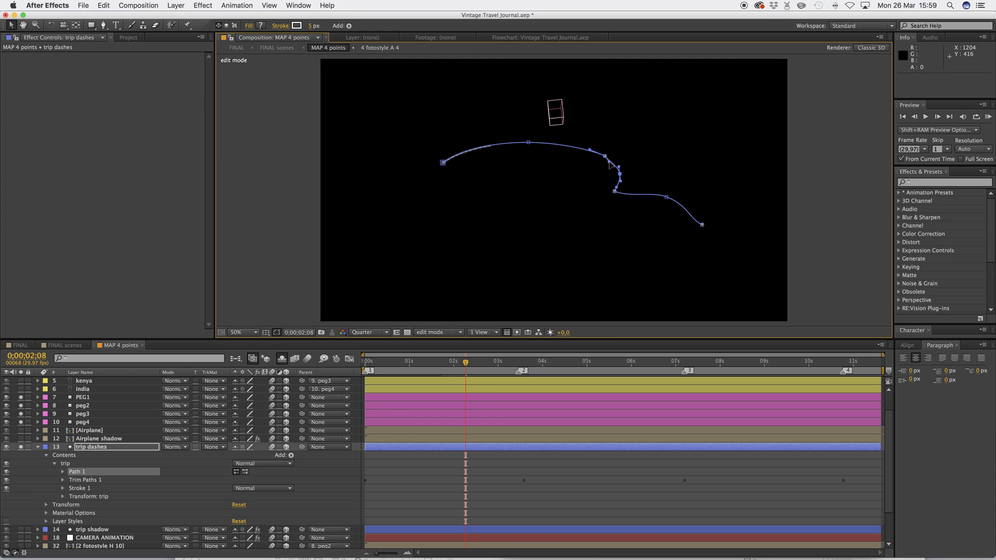
pyautogui.click(614, 188)
pyautogui.moveTo(621, 177); pyautogui.dragTo(618, 176)
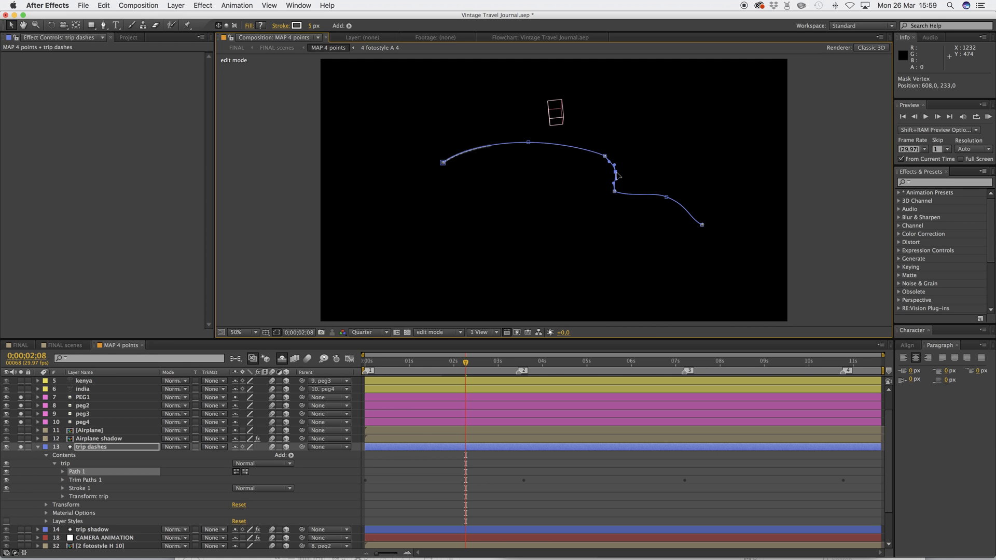
# - Lower the curve handles at PEG1 and peg2 to soften the PEG1–peg2 segment, and scrub to 0;00;10;21 to check the whole trip line
pyautogui.click(443, 162)
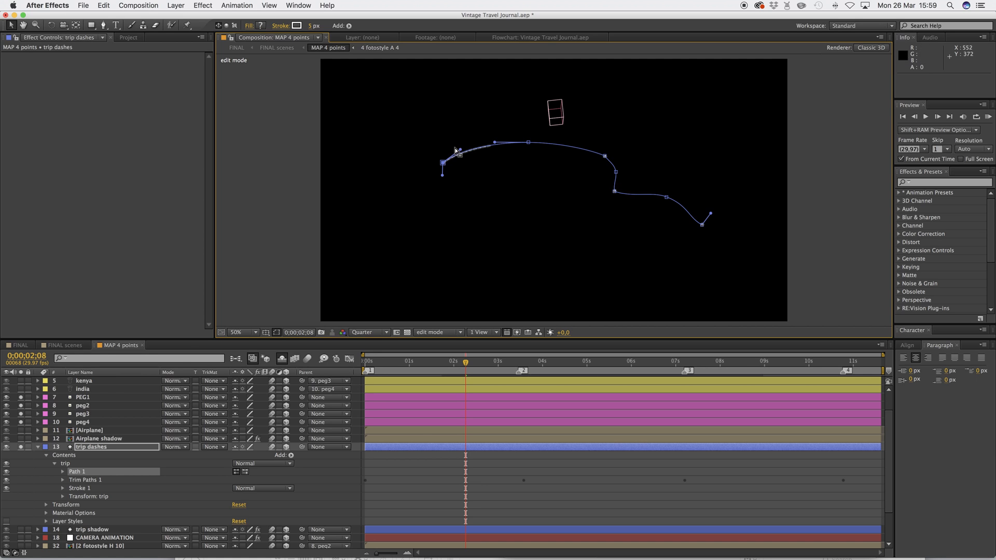
pyautogui.moveTo(462, 150); pyautogui.dragTo(472, 158)
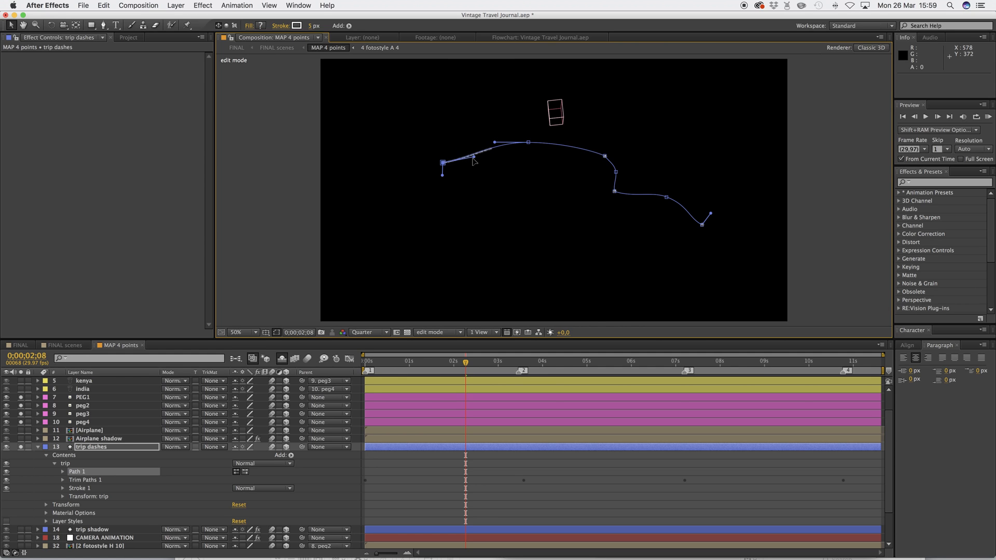
pyautogui.click(603, 156)
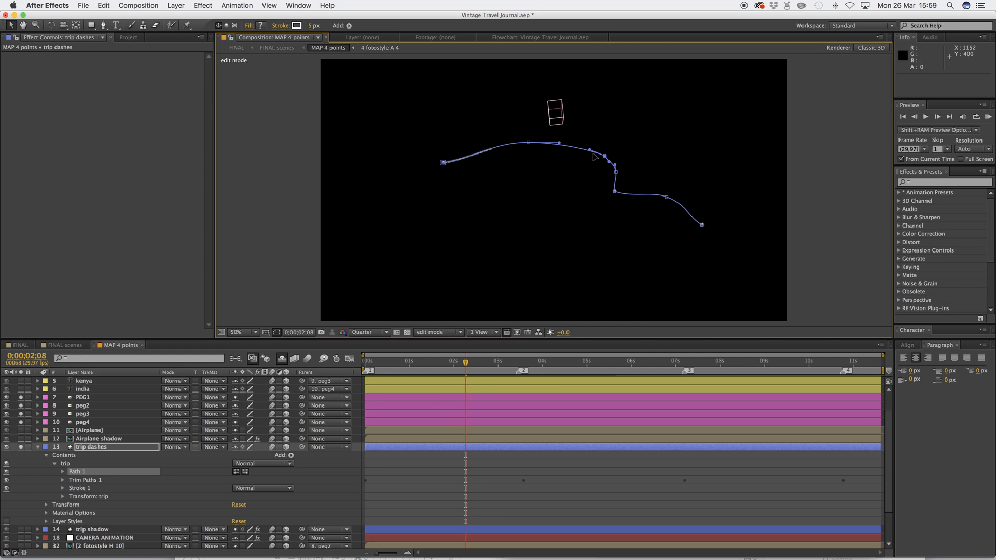
pyautogui.moveTo(589, 150); pyautogui.dragTo(576, 154)
pyautogui.click(551, 454)
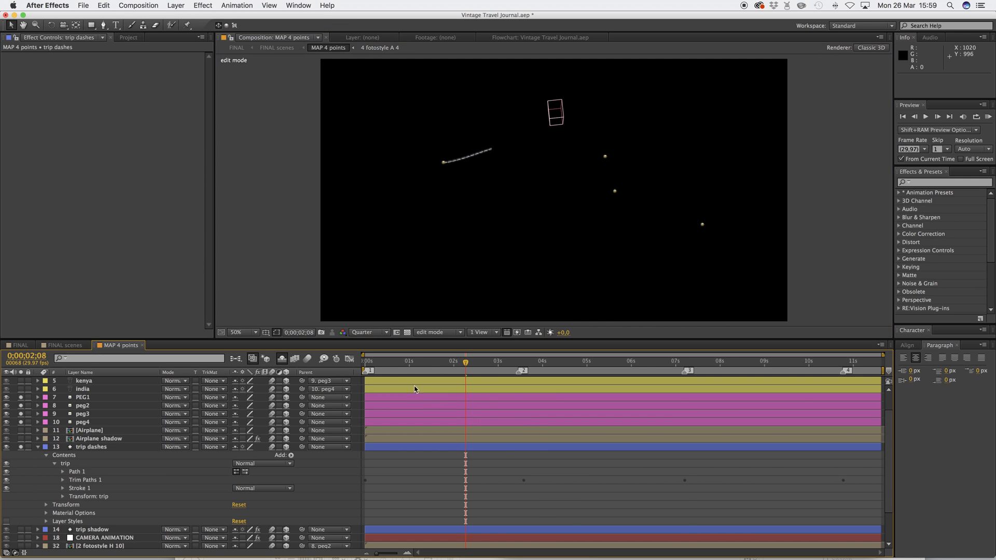
pyautogui.moveTo(377, 368); pyautogui.dragTo(453, 369)
pyautogui.moveTo(540, 372); pyautogui.dragTo(841, 383)
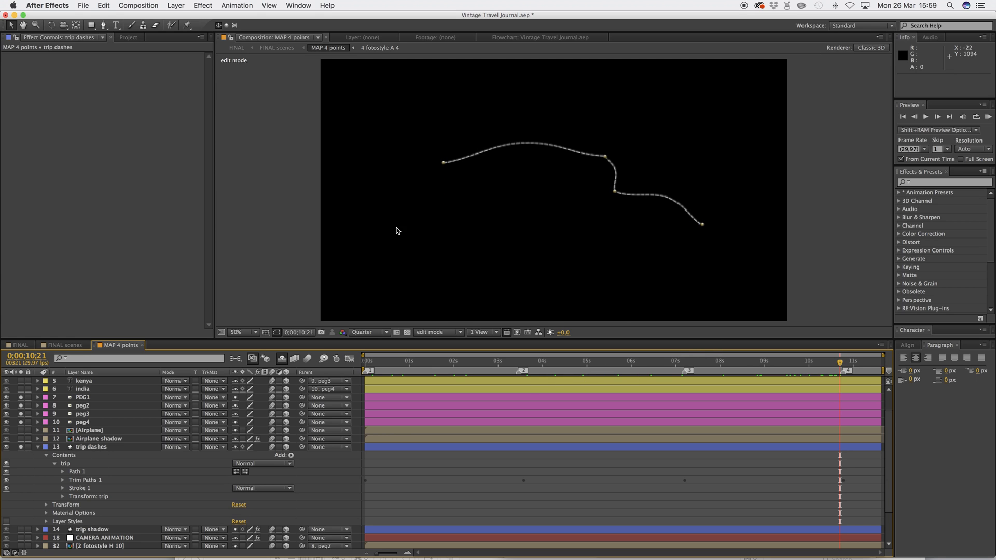
# - Return to 0;00;00;00 and remove all Position keyframes from the Airplane layer
pyautogui.press('Home')
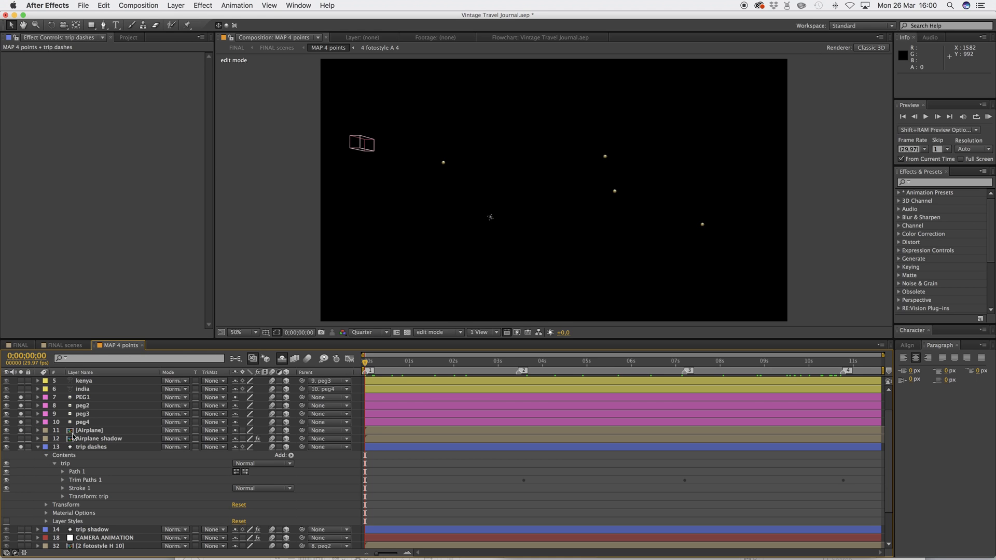
pyautogui.click(89, 430)
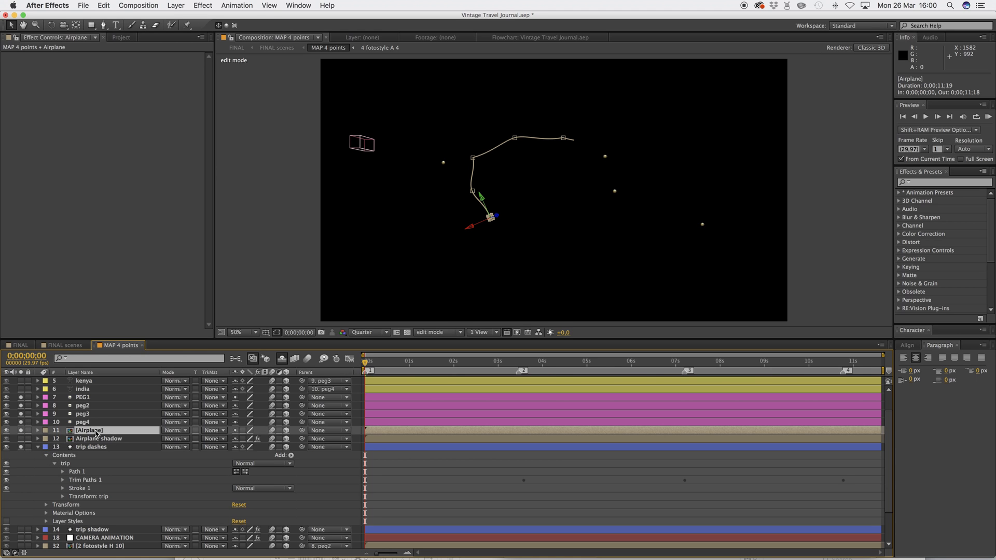
pyautogui.press('p')
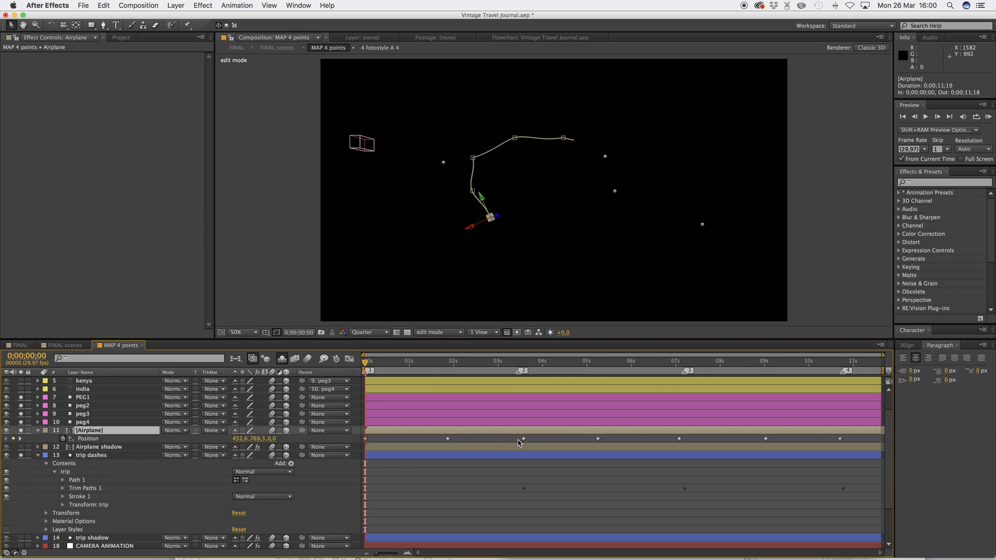
pyautogui.click(63, 439)
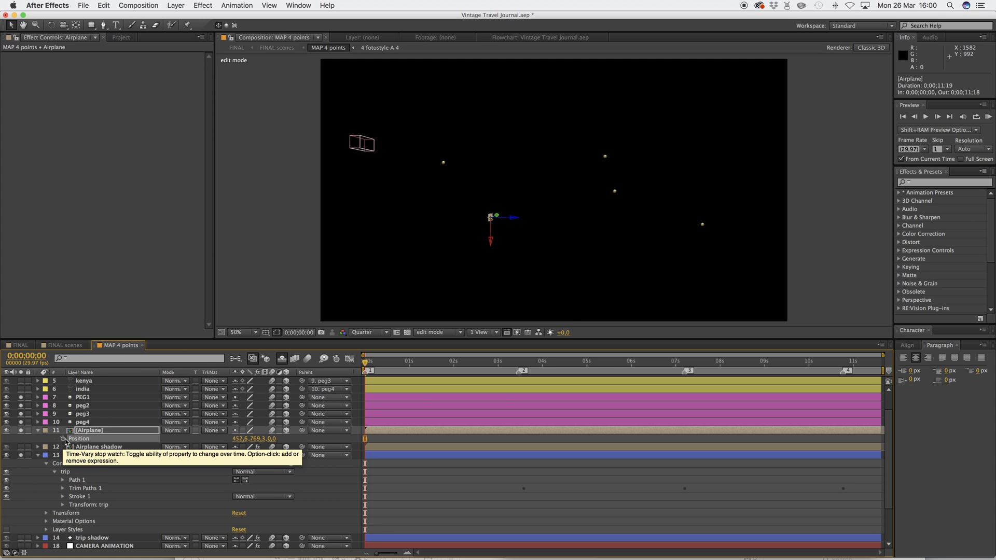
# - Copy the Path property of Path 1 in the trip dashes layer
pyautogui.click(75, 480)
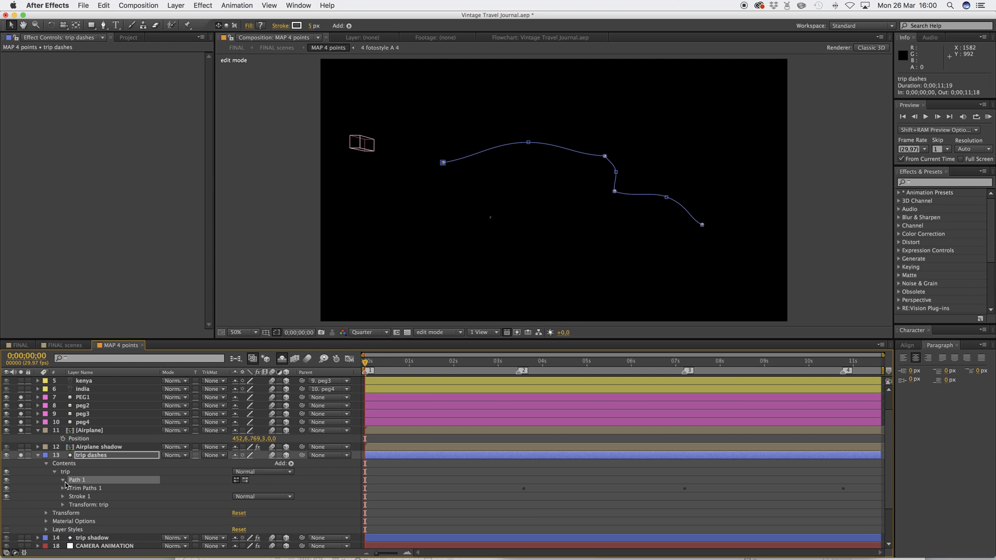
pyautogui.click(63, 480)
pyautogui.click(91, 489)
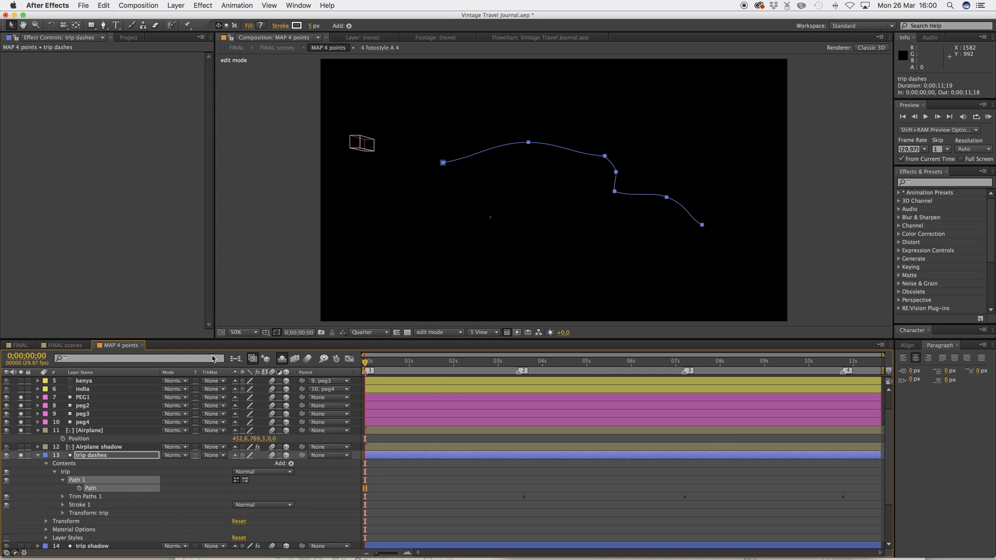
pyautogui.click(104, 5)
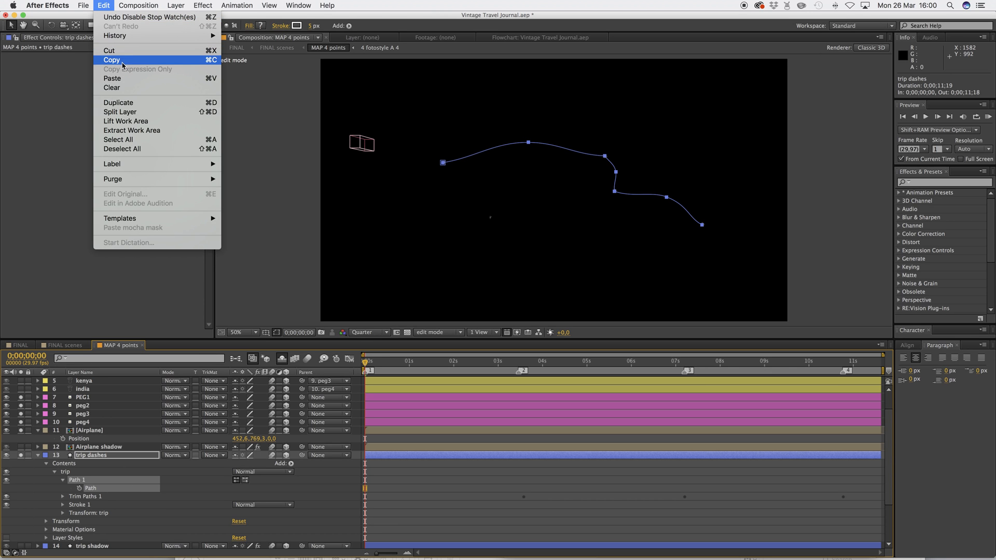
pyautogui.click(126, 61)
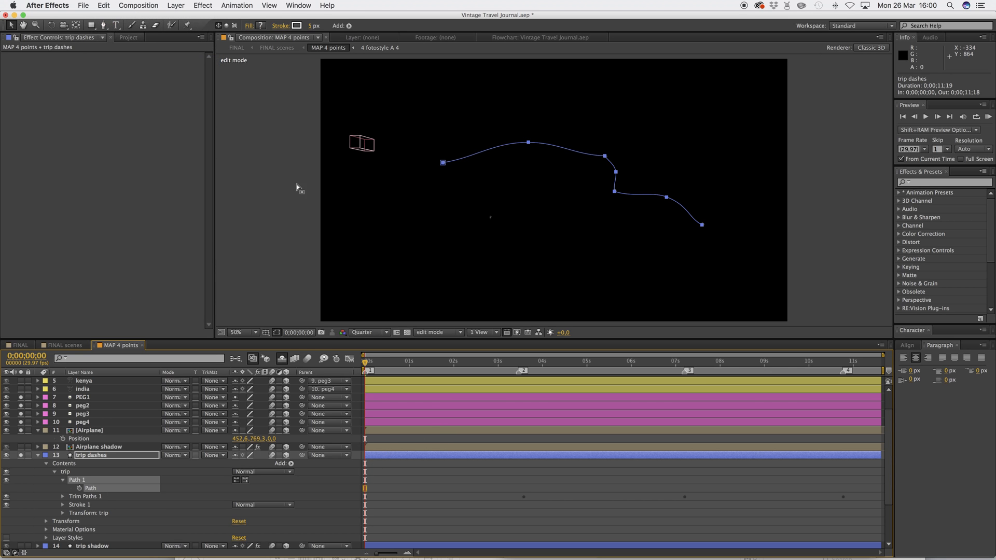
# - Paste the copied path into the Airplane layer's Position property at 0;00;00;00
pyautogui.click(73, 439)
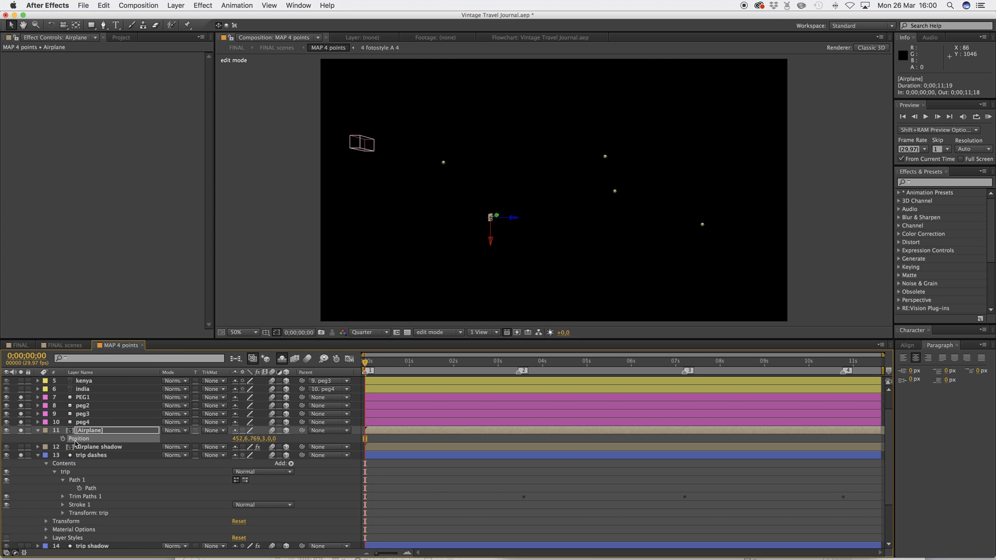
pyautogui.press('super+v')
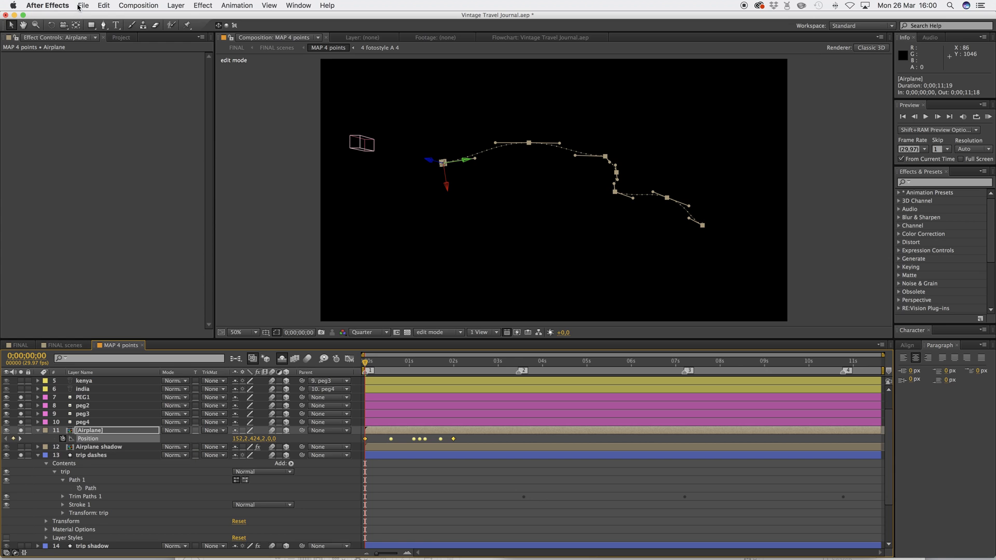
pyautogui.press('super+z')
pyautogui.click(104, 5)
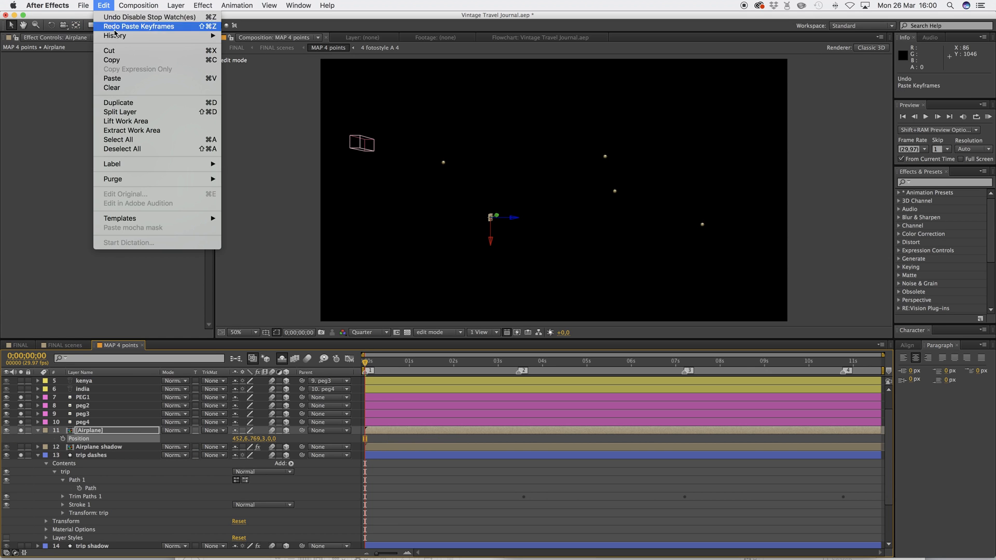
pyautogui.click(128, 80)
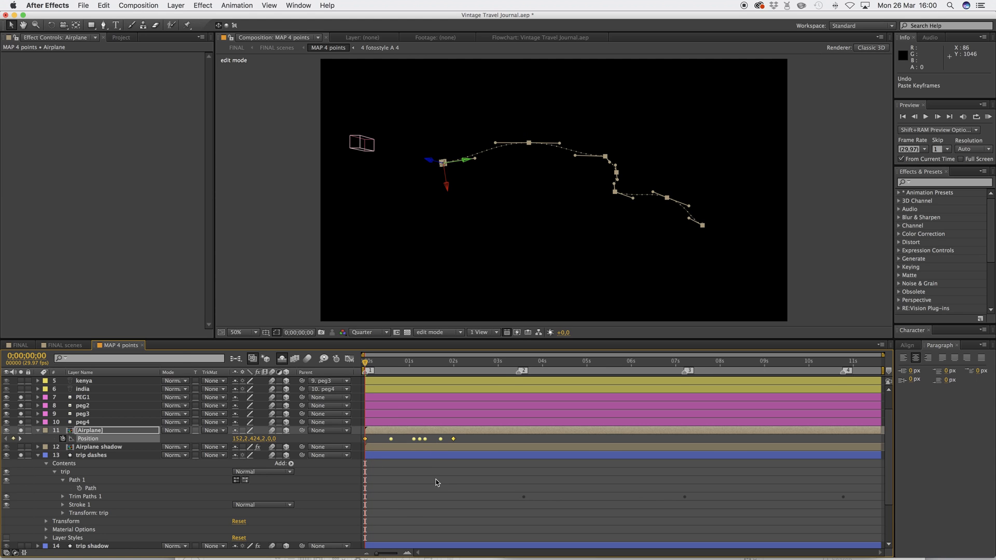
# - Stretch the Airplane's pasted Position keyframes by moving only the last one to 0;00;10;23
pyautogui.click(465, 438)
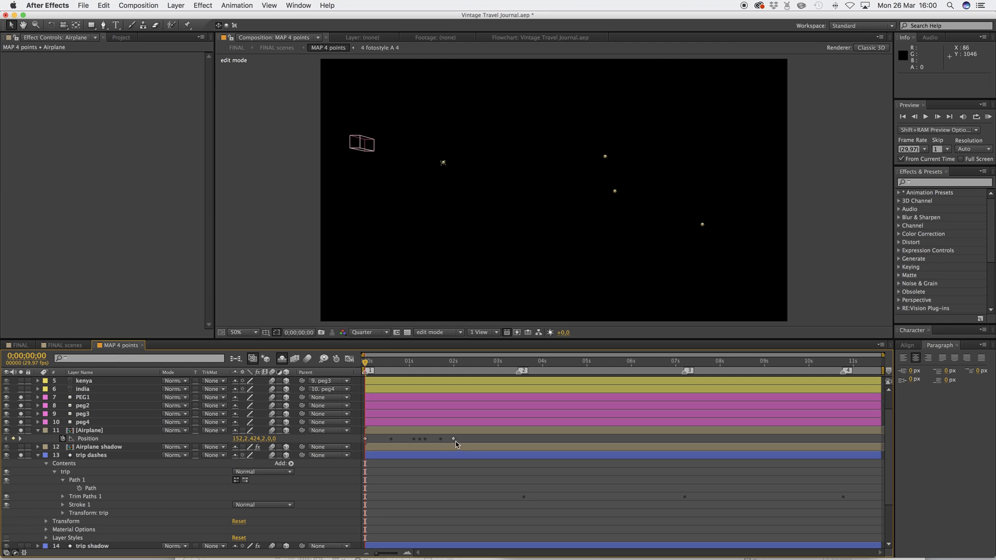
pyautogui.moveTo(454, 441); pyautogui.dragTo(843, 459)
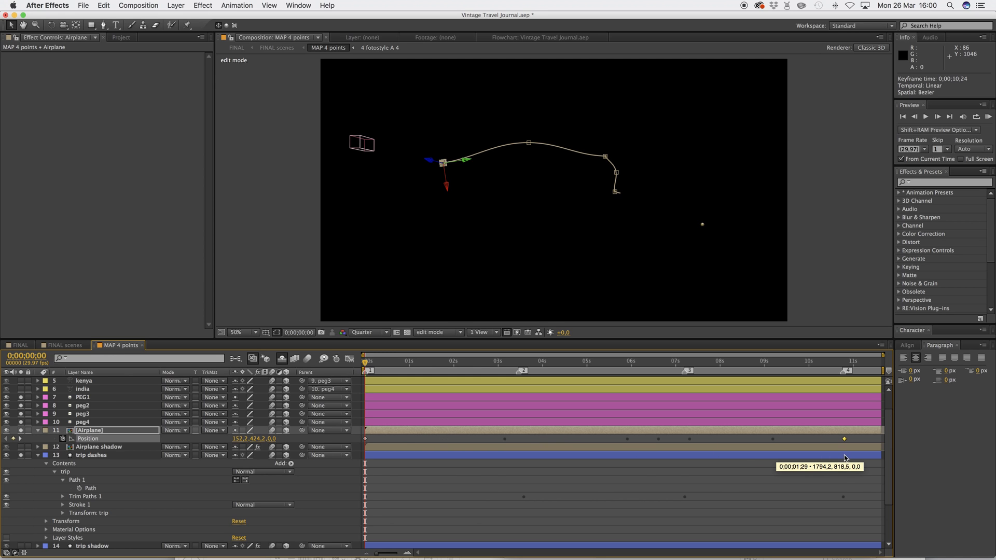
pyautogui.click(845, 456)
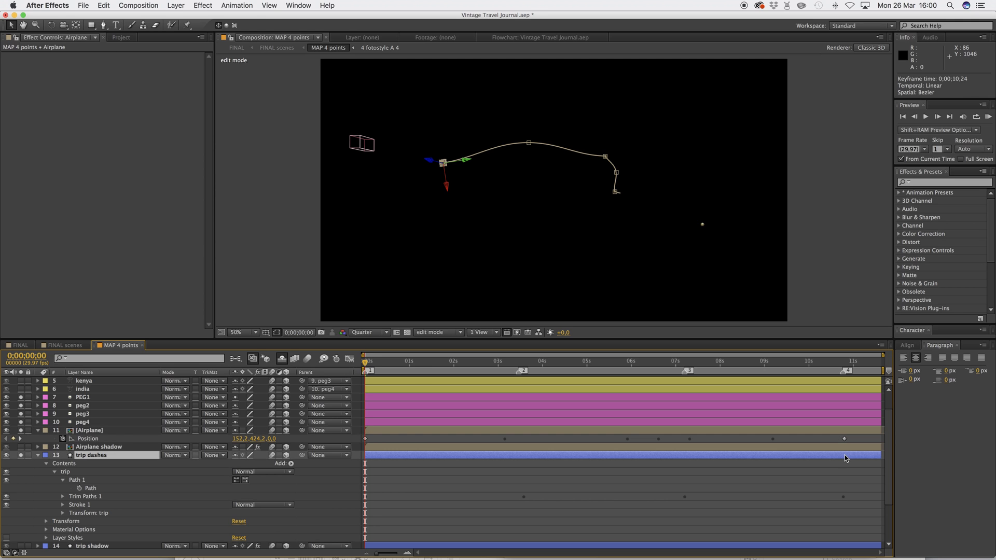
pyautogui.click(844, 439)
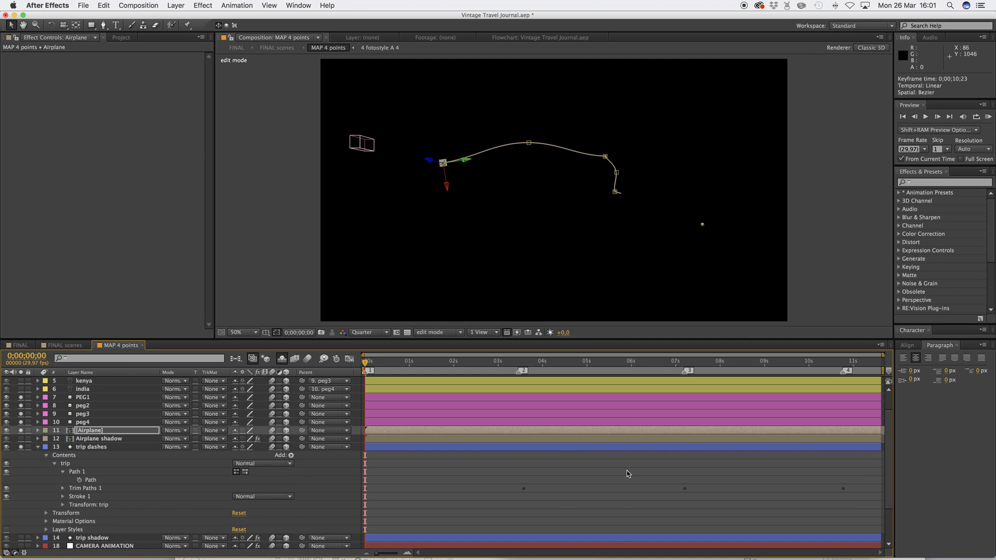
# - Reveal the Airplane's Scale keyframes and align its peg2 and peg3 Position keyframes with them at 0;00;03;15 and 0;00;07;06
pyautogui.hotkey('shift', 's')
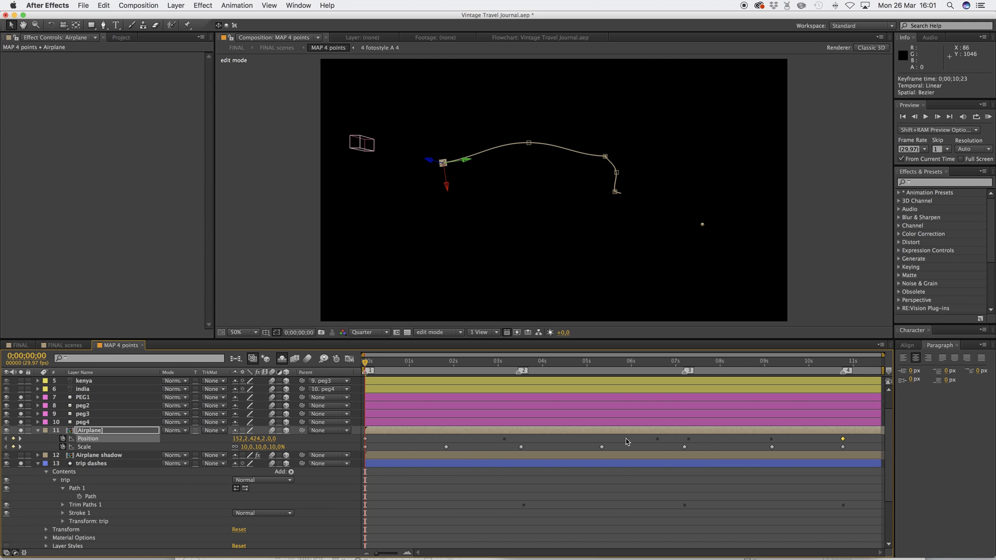
pyautogui.moveTo(626, 439); pyautogui.dragTo(526, 441)
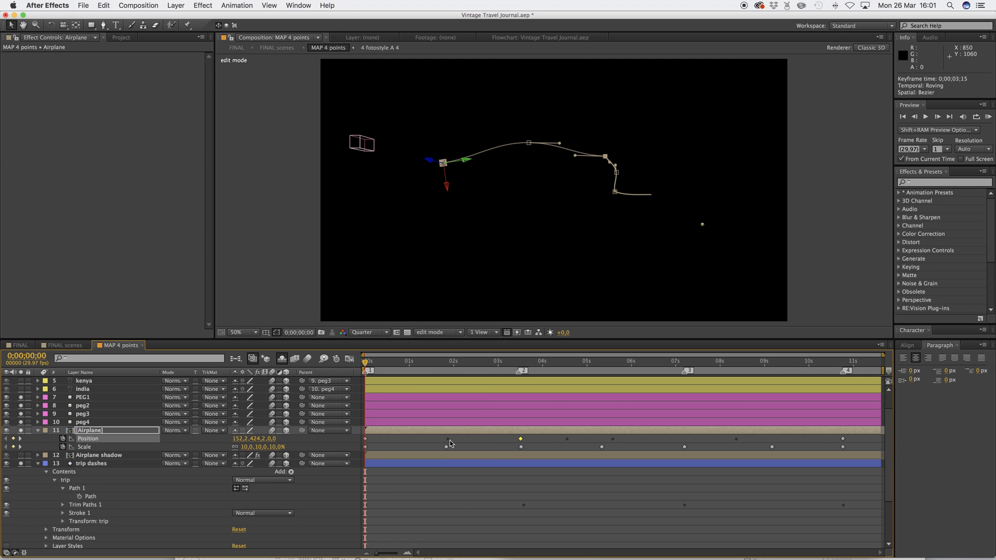
pyautogui.moveTo(613, 438); pyautogui.dragTo(686, 445)
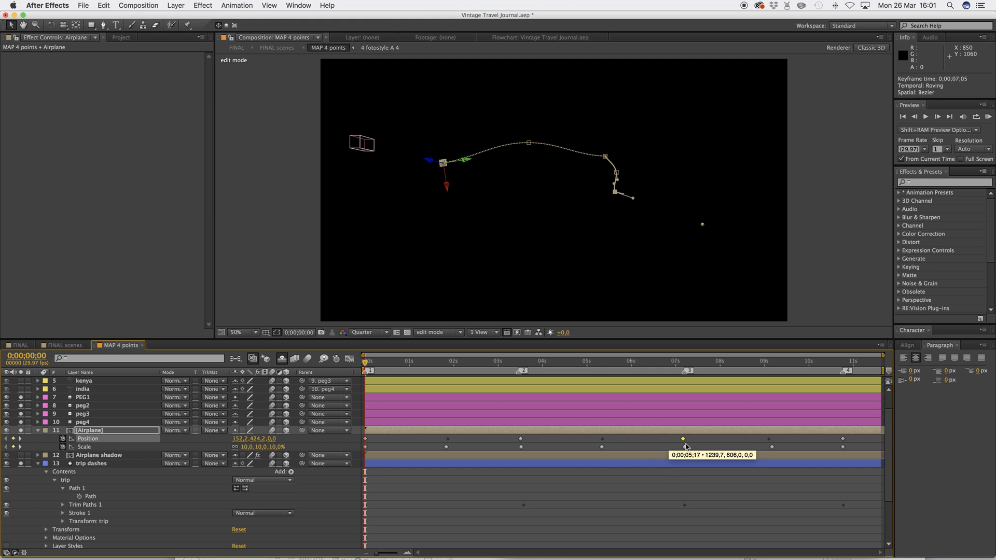
pyautogui.moveTo(686, 446); pyautogui.dragTo(686, 445)
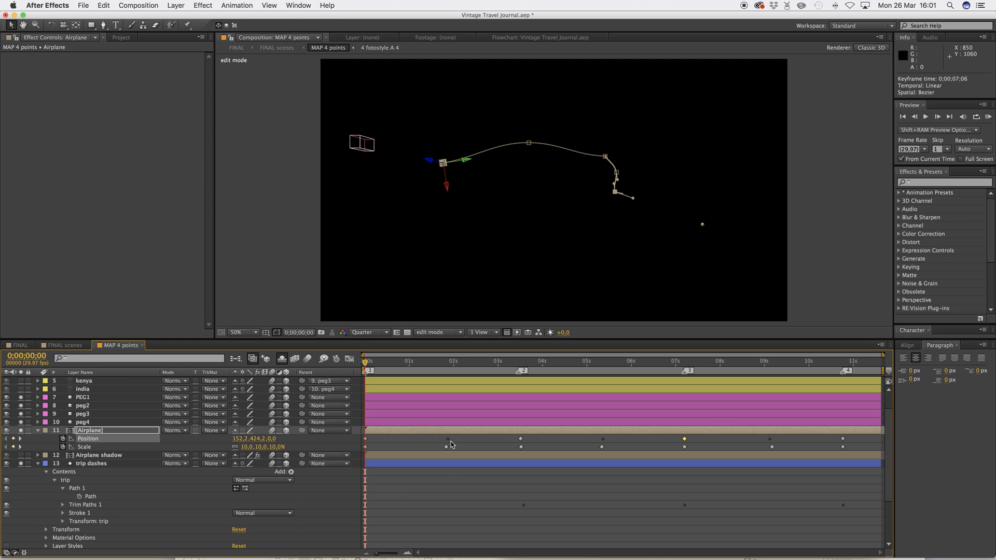
pyautogui.click(597, 491)
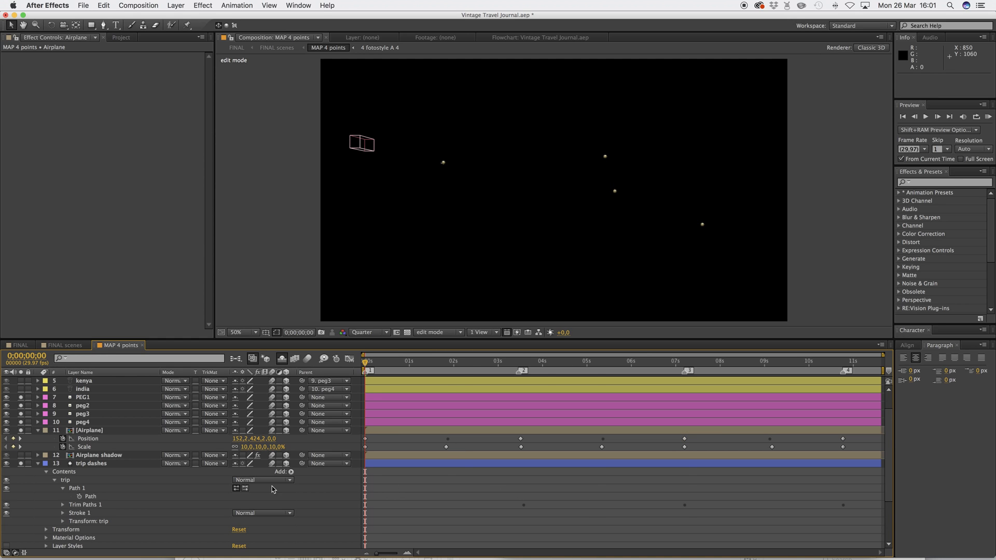
# - Align the Airplane's three in-between Position keyframes with the matching Scale keyframes and scrub to 0;00;01;25 to check the flight
pyautogui.press('space')
pyautogui.moveTo(415, 368); pyautogui.dragTo(444, 376)
pyautogui.moveTo(448, 439); pyautogui.dragTo(447, 442)
pyautogui.click(602, 439)
pyautogui.moveTo(600, 442); pyautogui.dragTo(600, 440)
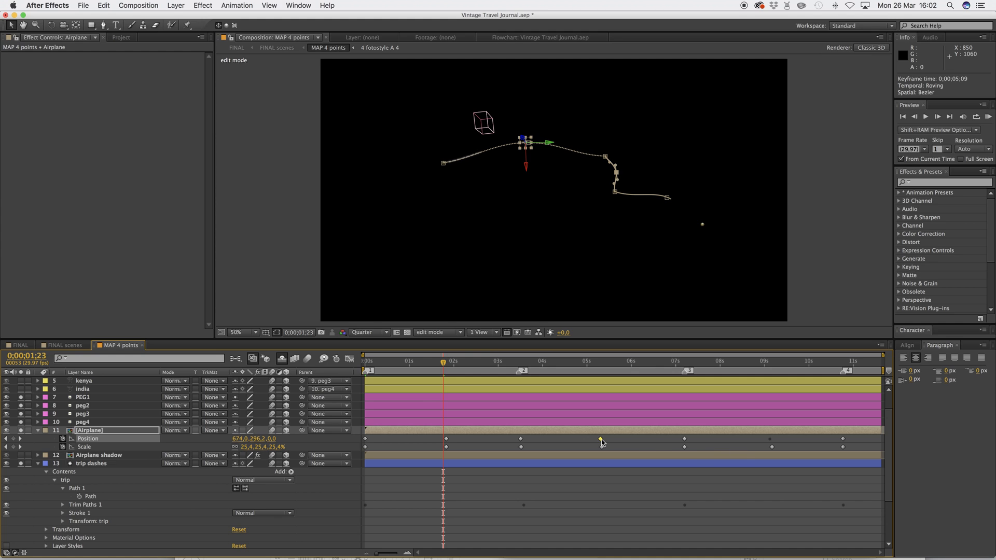
pyautogui.moveTo(769, 439); pyautogui.dragTo(773, 442)
pyautogui.press('F2')
pyautogui.moveTo(366, 368); pyautogui.dragTo(446, 394)
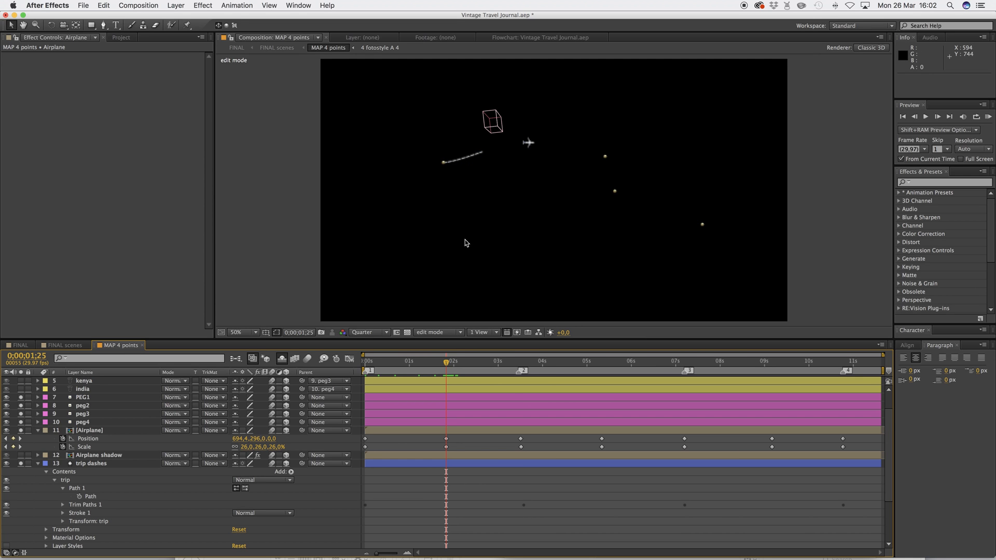
# - Reveal the keyframes of trip dashes and Airplane, and move the second End keyframe to 0;00;03;15, in line with the Airplane's keyframes
pyautogui.press('e')
pyautogui.press('e')
pyautogui.hotkey('ctrl', '`')
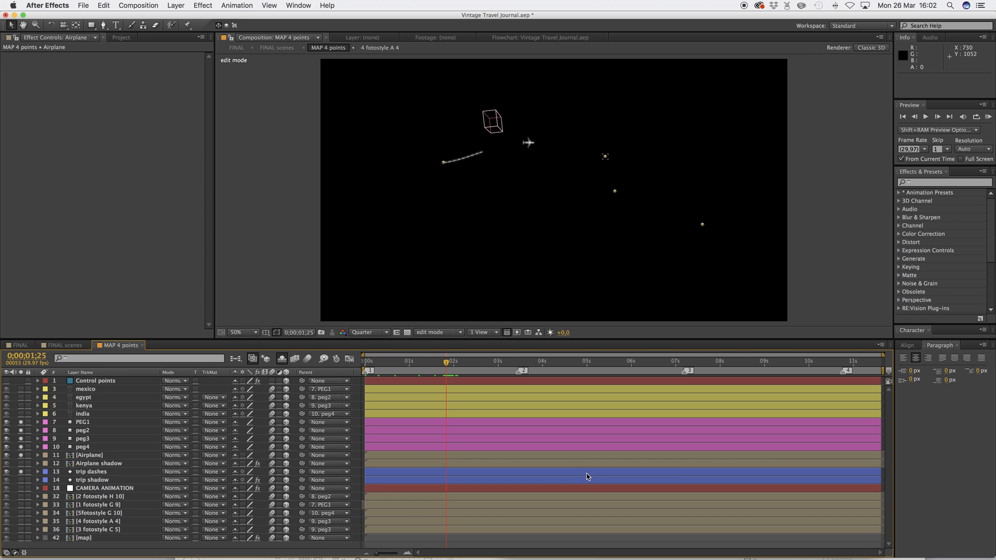
pyautogui.click(102, 473)
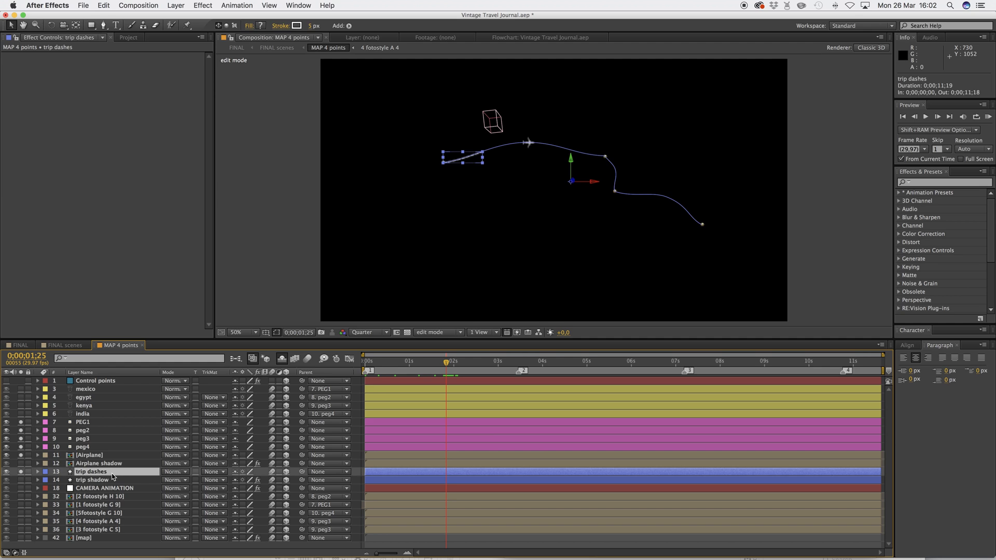
pyautogui.press('u')
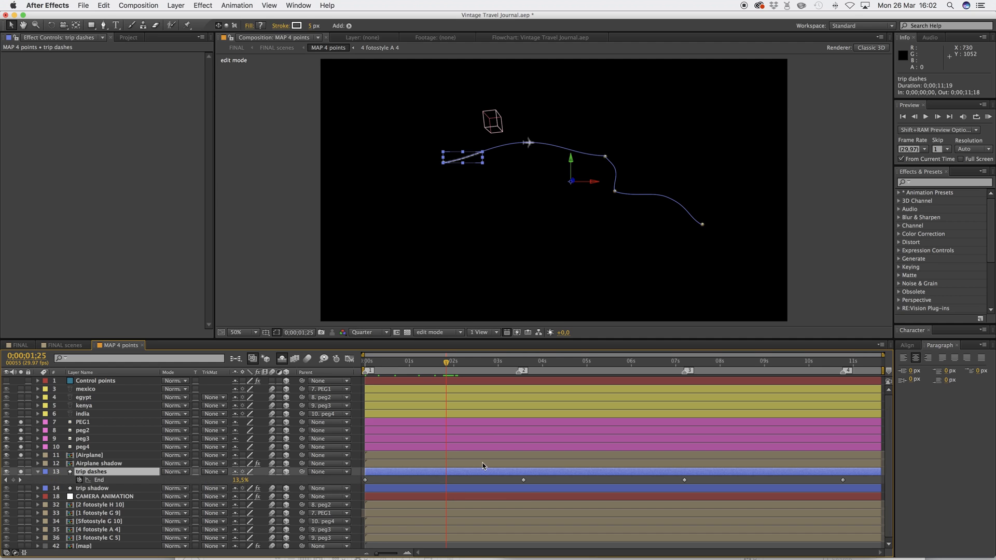
pyautogui.click(102, 456)
pyautogui.click(102, 472)
pyautogui.click(101, 456)
pyautogui.press('u')
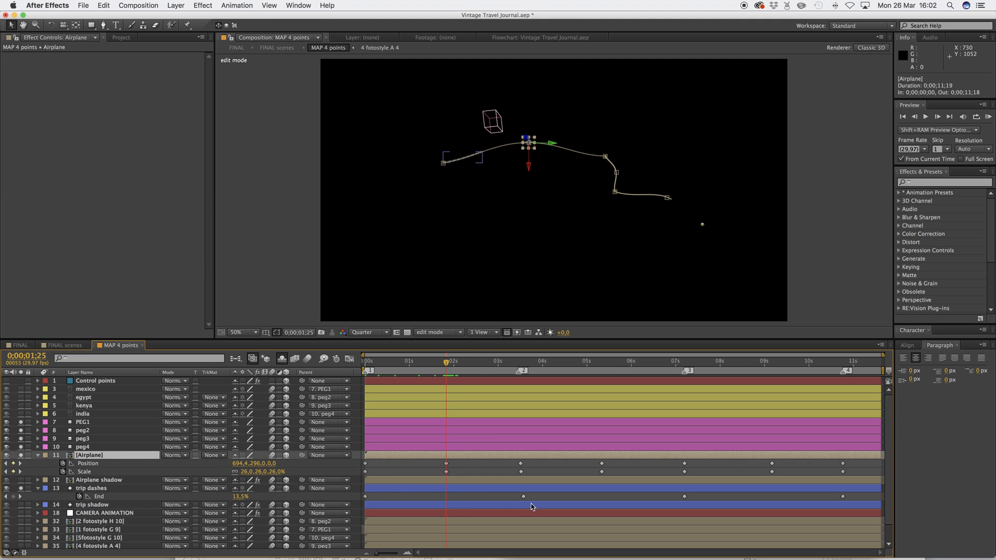
pyautogui.click(523, 497)
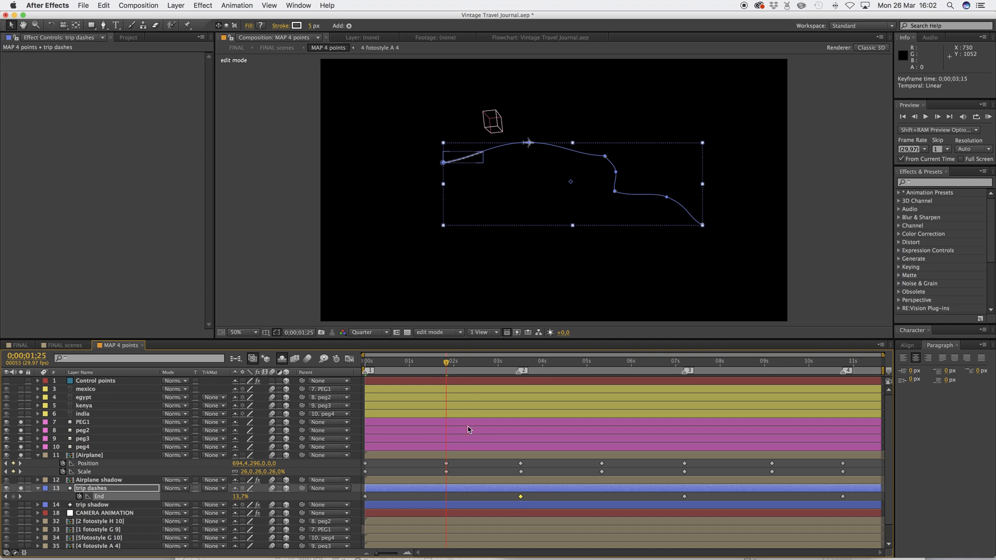
# - Scrub back to 0;00;00;00 and clear the Airplane's retimed Position keyframes
pyautogui.moveTo(452, 366); pyautogui.dragTo(356, 386)
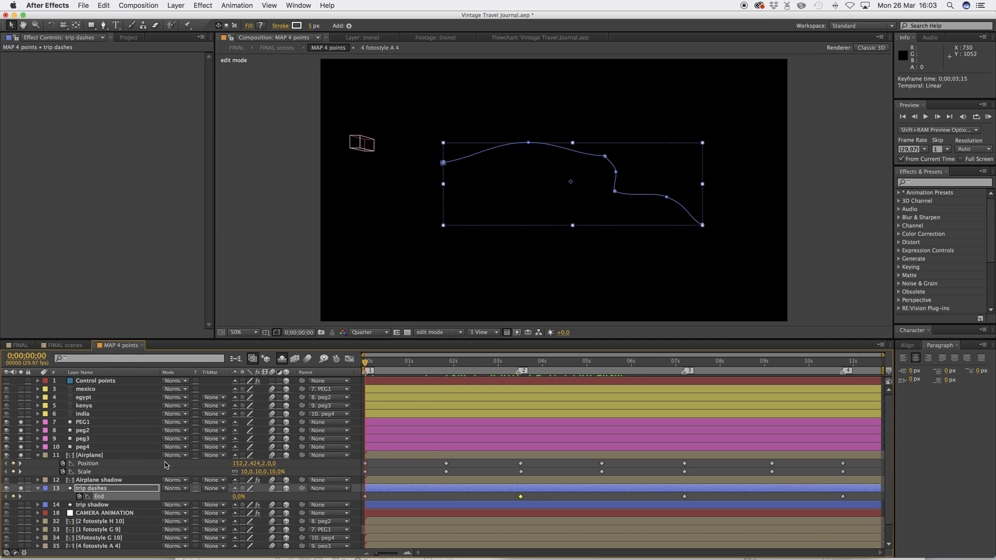
pyautogui.click(88, 463)
pyautogui.press('Delete')
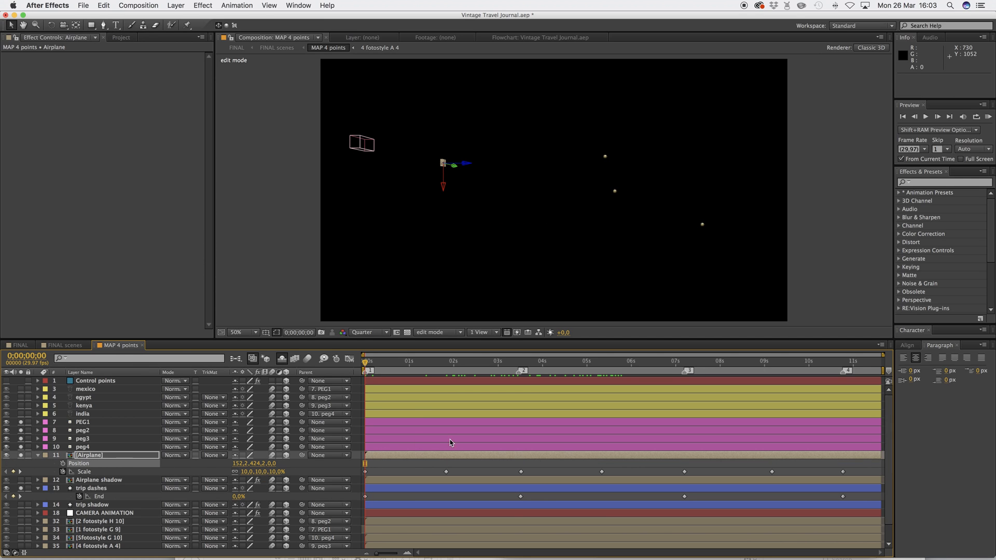
# - Reveal the Path property of Path 1 in the trip dashes layer and select it
pyautogui.click(39, 489)
pyautogui.click(38, 488)
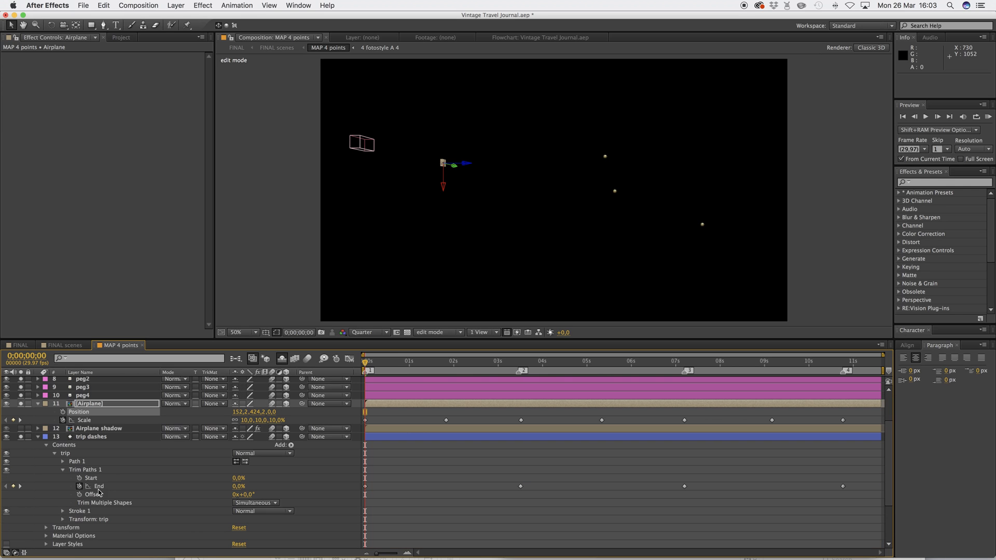
pyautogui.click(63, 469)
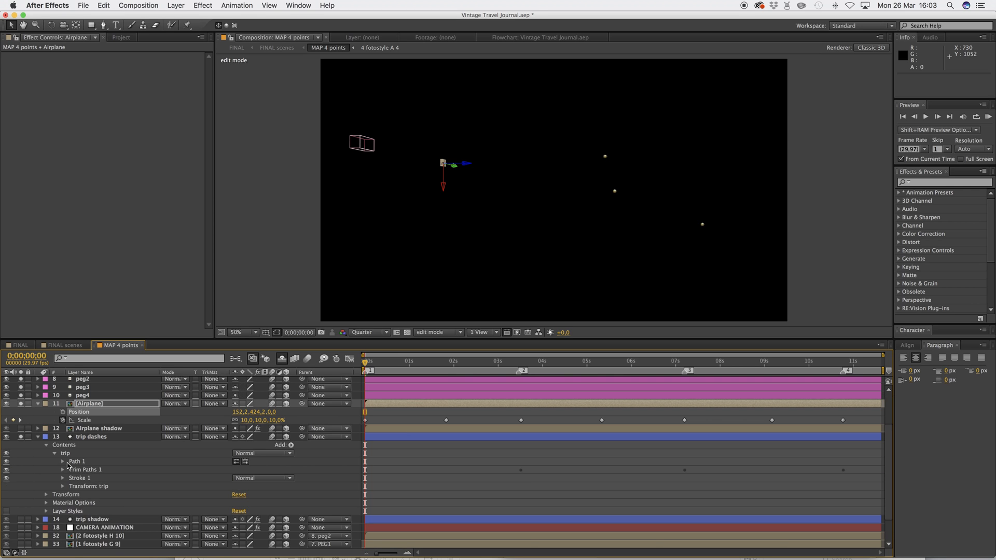
pyautogui.click(63, 461)
pyautogui.click(90, 469)
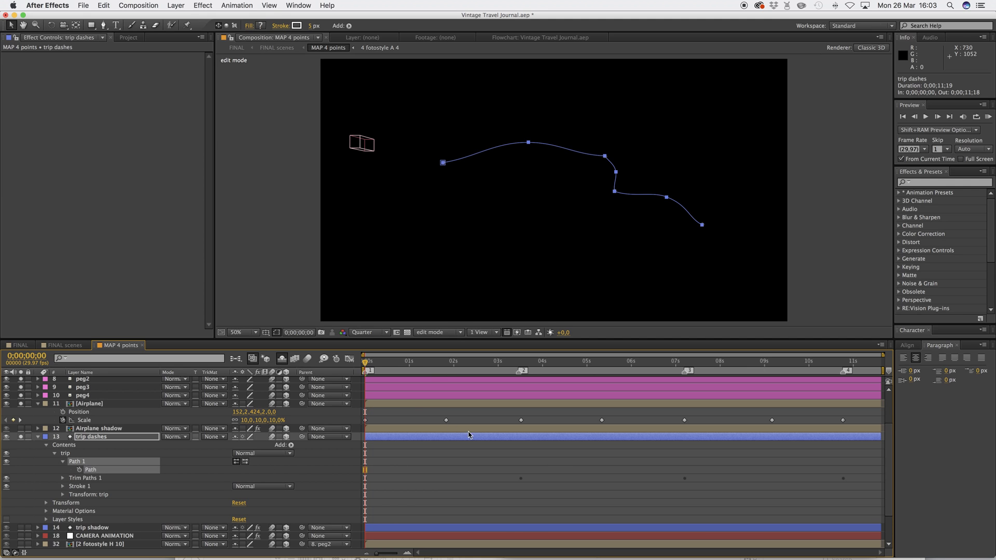
# - Scrub through the trip dashes animation to 0;00;08;23 and inspect how the line grows against its End keyframes
pyautogui.moveTo(377, 366); pyautogui.dragTo(520, 368)
pyautogui.click(502, 384)
pyautogui.click(530, 438)
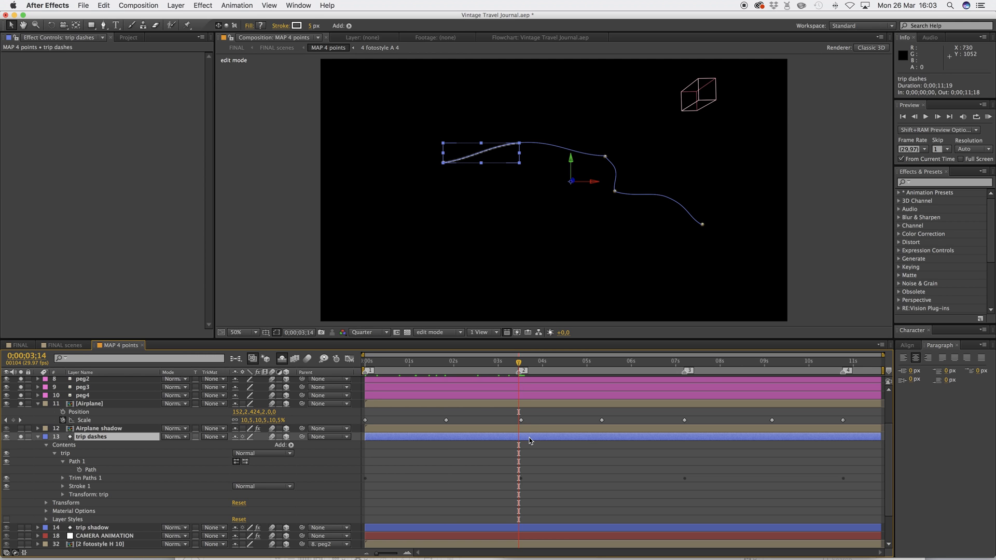
pyautogui.press('u')
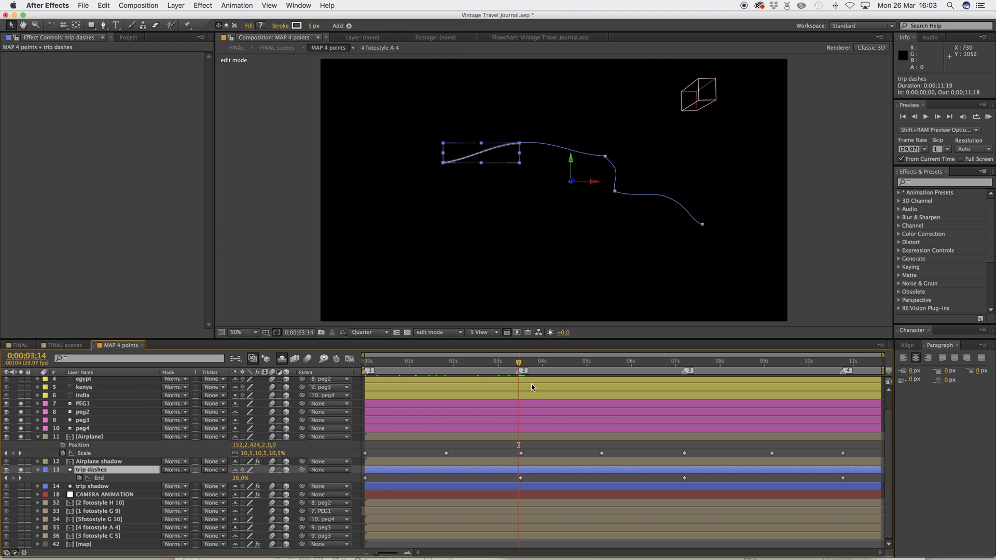
pyautogui.moveTo(523, 365); pyautogui.dragTo(754, 399)
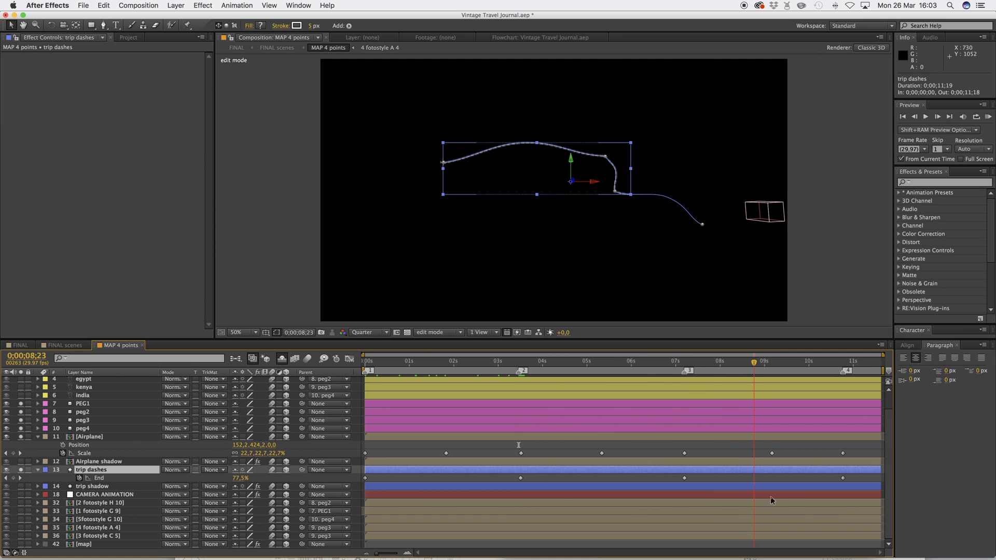
# - Delete the two middle End keyframes of trip dashes' Trim Paths 1 and scrub to 0;00;10;20 to check the line
pyautogui.press('F2')
pyautogui.click(39, 469)
pyautogui.click(38, 470)
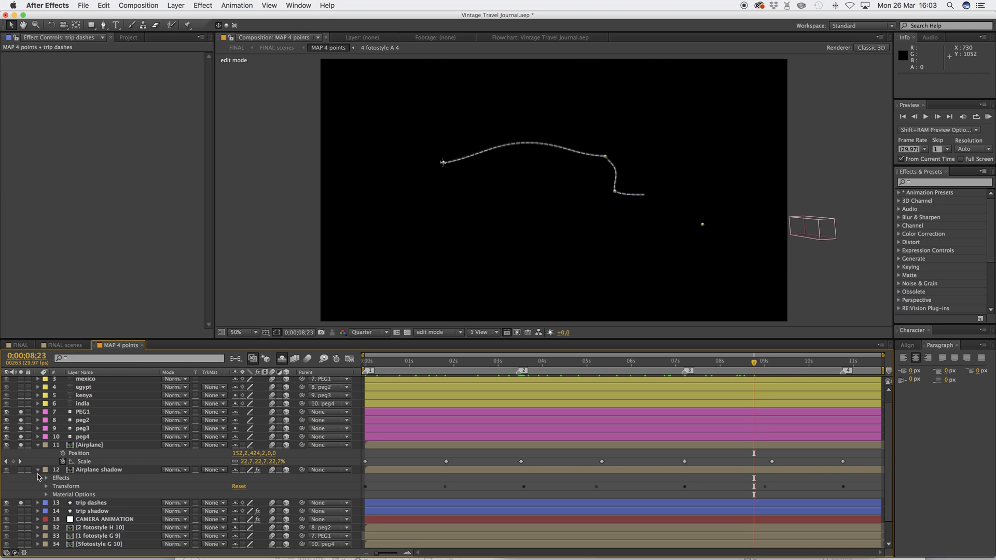
pyautogui.click(38, 471)
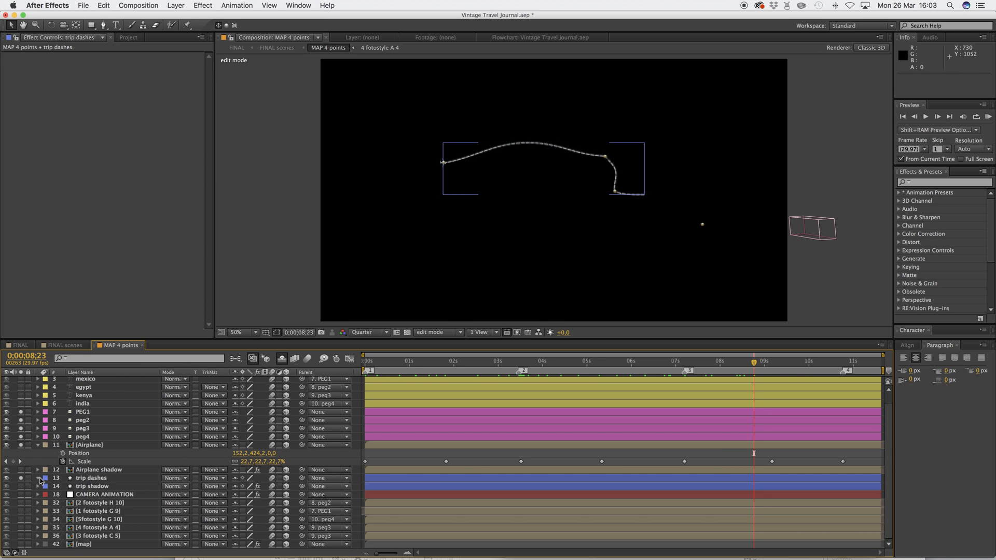
pyautogui.click(39, 478)
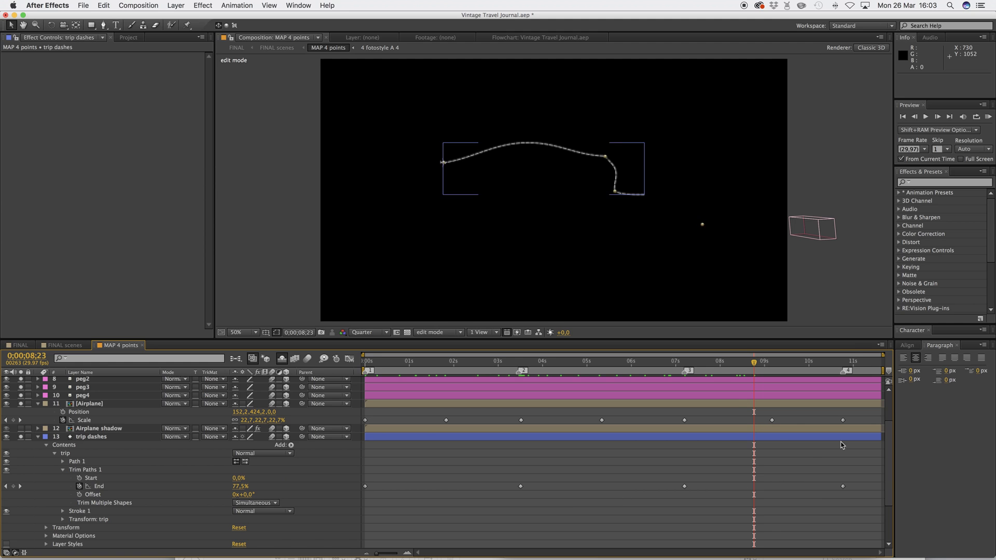
pyautogui.moveTo(563, 508); pyautogui.dragTo(516, 503)
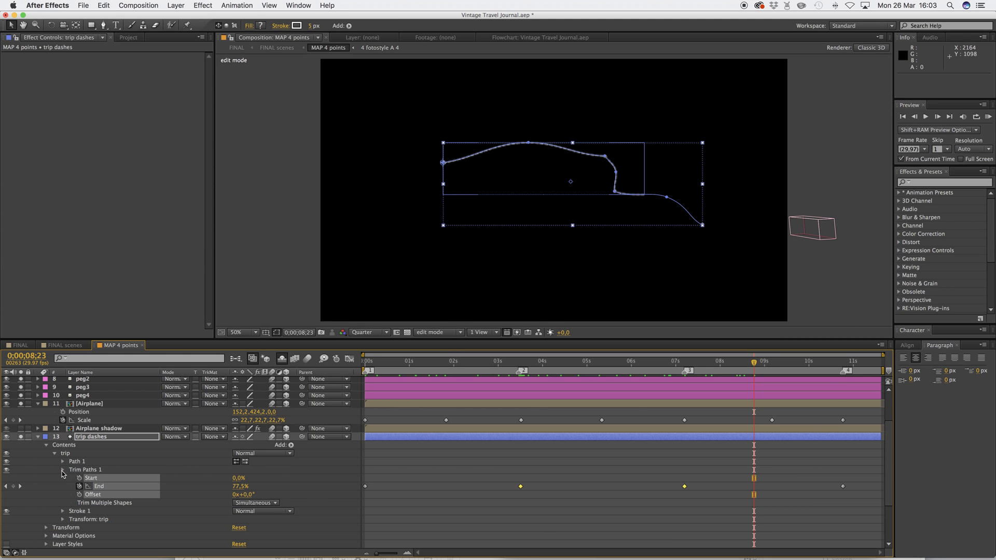
pyautogui.click(63, 470)
pyautogui.moveTo(489, 463); pyautogui.dragTo(696, 500)
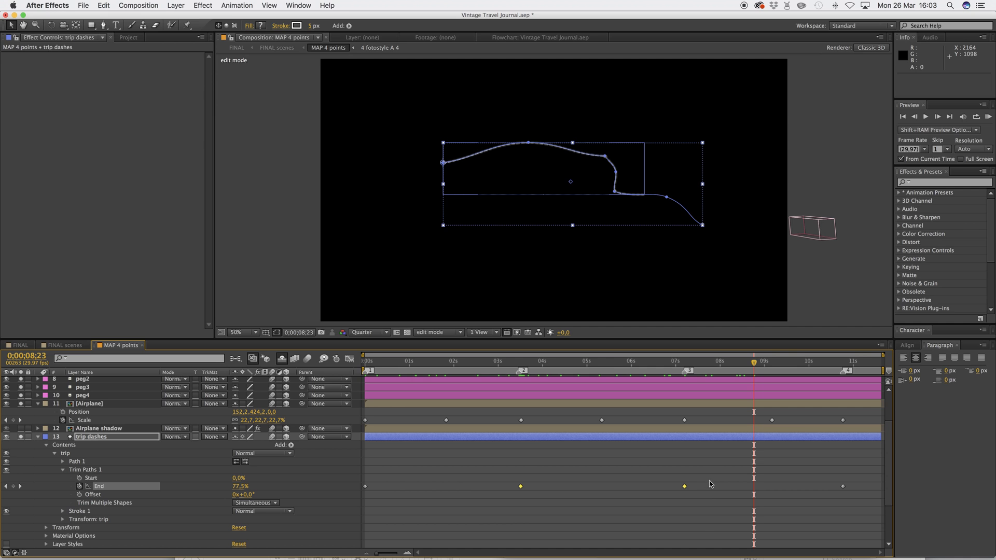
pyautogui.press('Delete')
pyautogui.click(361, 367)
pyautogui.moveTo(361, 371); pyautogui.dragTo(838, 387)
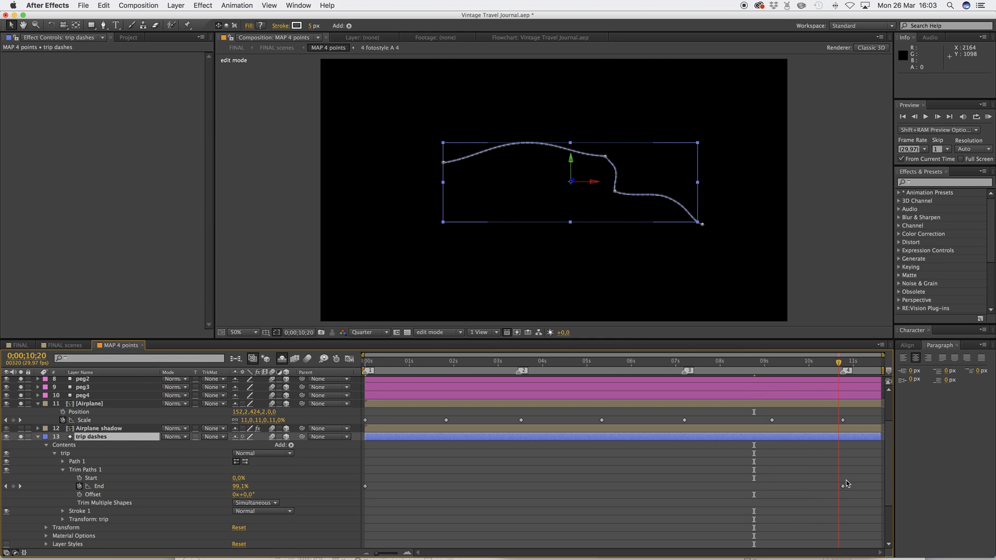
# - Copy the trip dashes Path into the Airplane's Position property, starting at 0;00;00;00
pyautogui.click(89, 404)
pyautogui.press('Home')
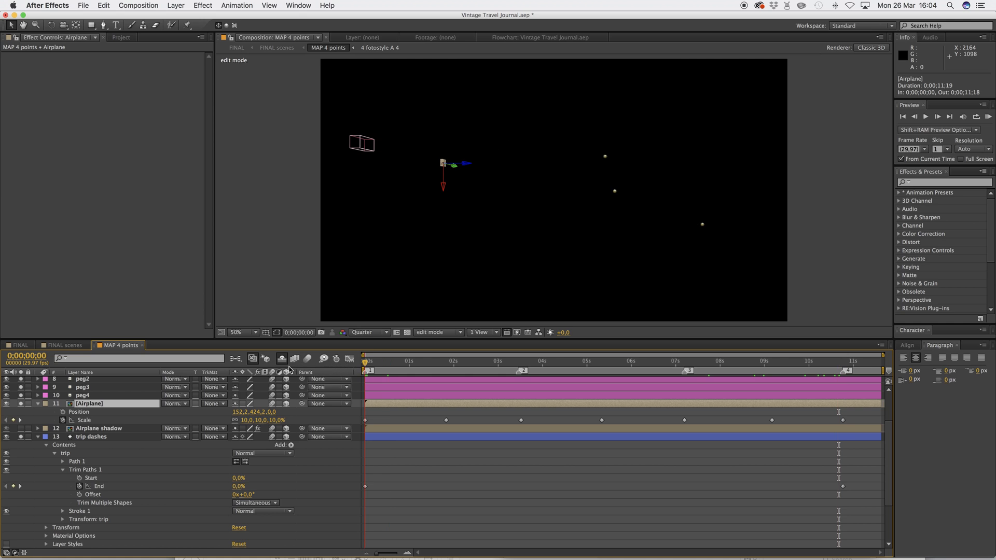
pyautogui.moveTo(391, 363)
pyautogui.mouseDown()
pyautogui.moveTo(497, 363)
pyautogui.moveTo(529, 376)
pyautogui.moveTo(301, 375)
pyautogui.mouseUp()
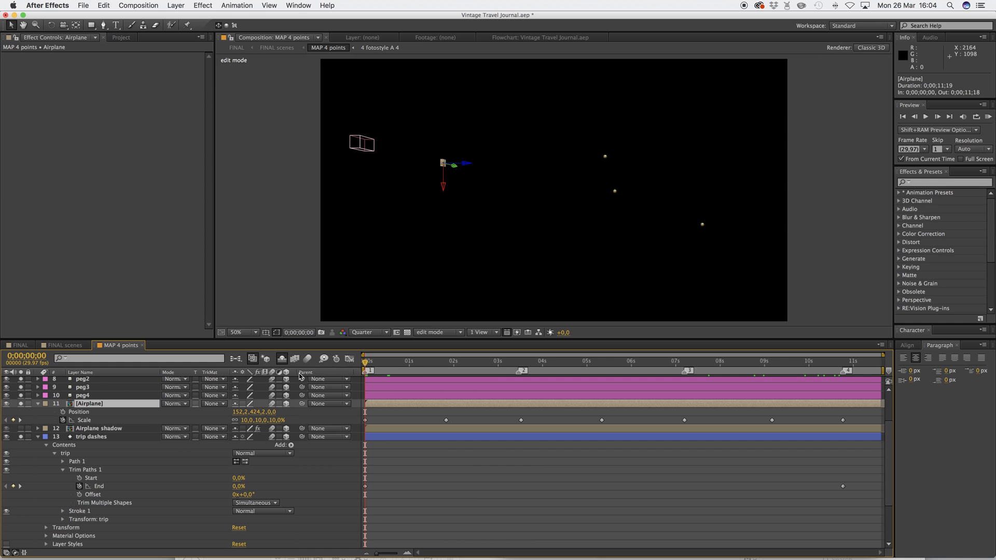
pyautogui.click(90, 470)
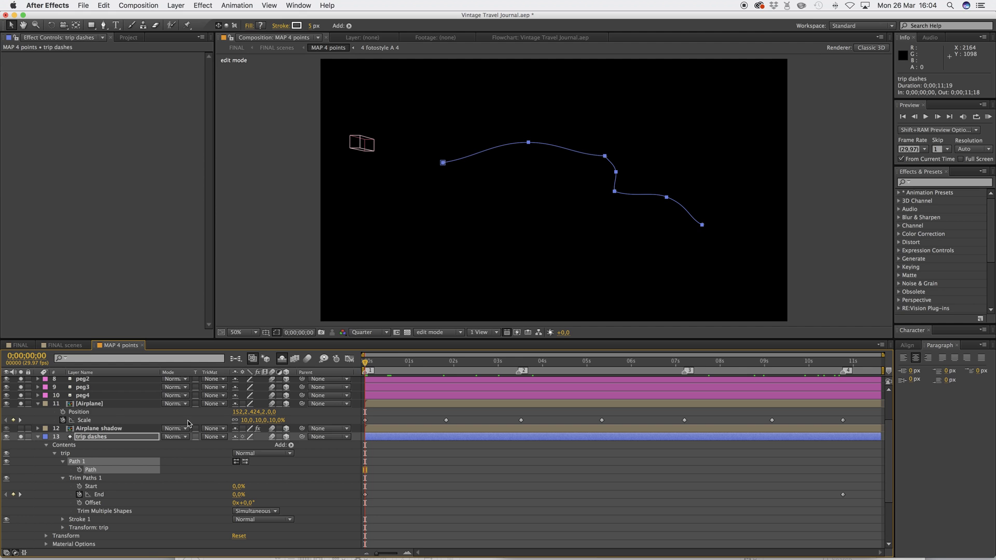
pyautogui.click(148, 413)
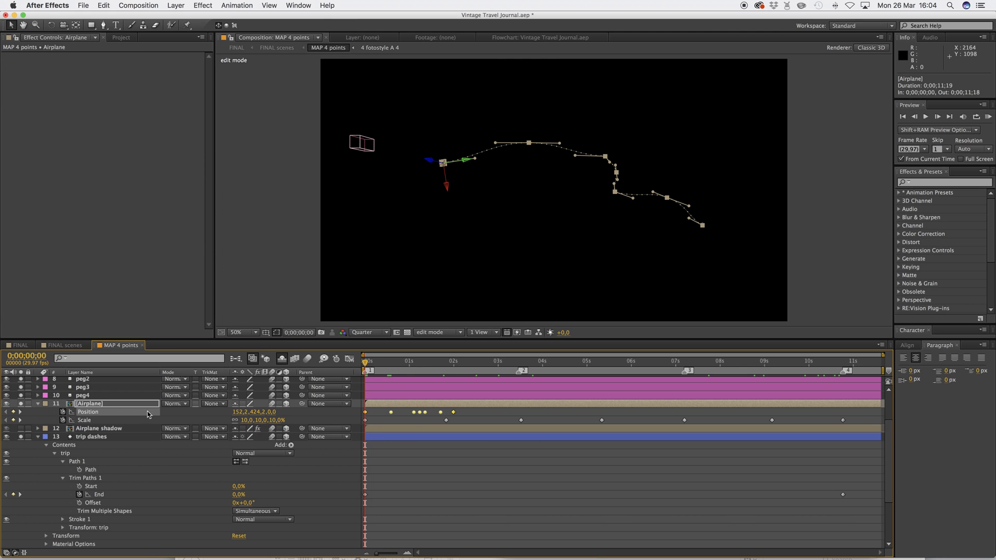
# - Retime the Airplane's Position keyframes: the last one to 0;00;10;23, the peg2 one to 0;00;03;16 and the peg3 one to 0;00;07;06
pyautogui.click(465, 414)
pyautogui.moveTo(454, 414); pyautogui.dragTo(835, 413)
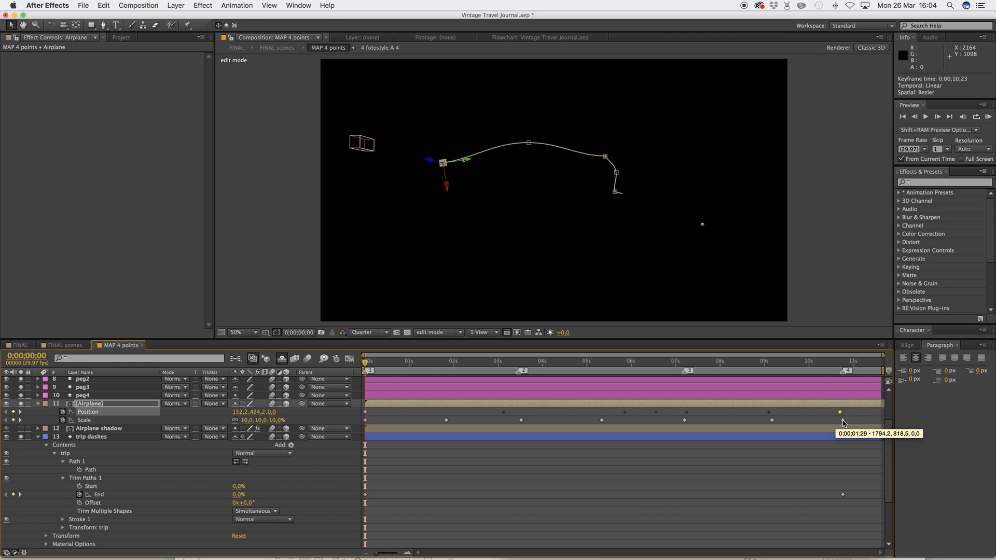
pyautogui.moveTo(626, 412); pyautogui.dragTo(519, 418)
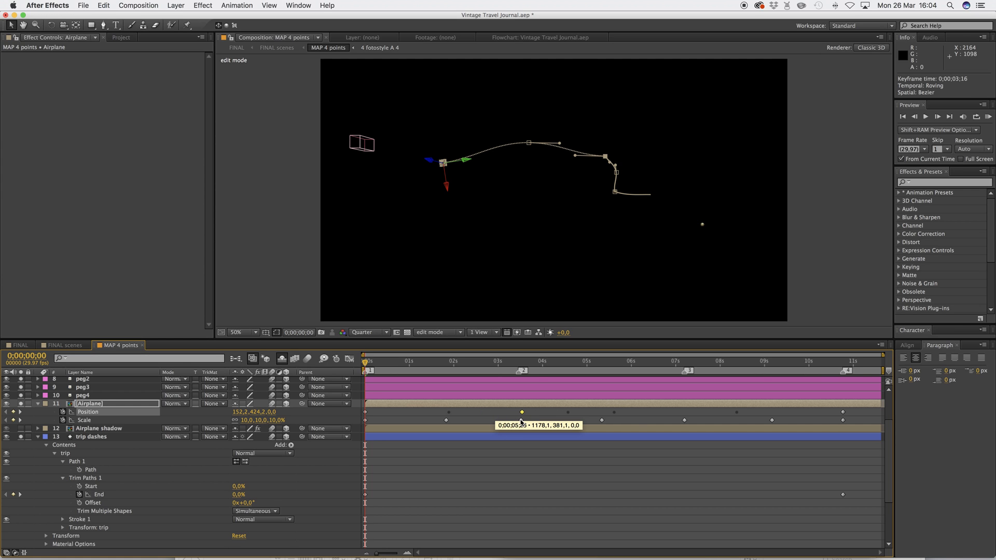
pyautogui.moveTo(617, 415); pyautogui.dragTo(686, 416)
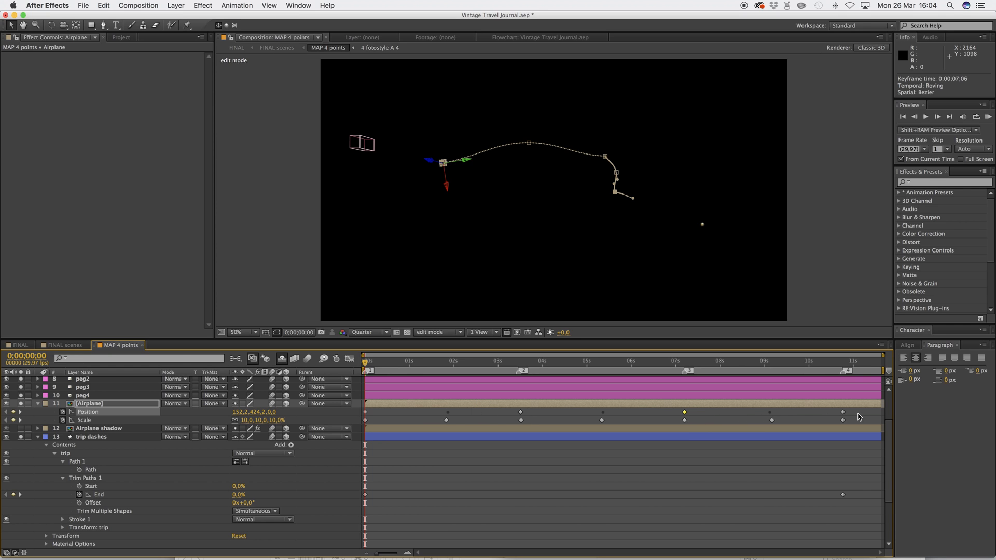
pyautogui.click(521, 413)
pyautogui.moveTo(523, 414); pyautogui.dragTo(522, 414)
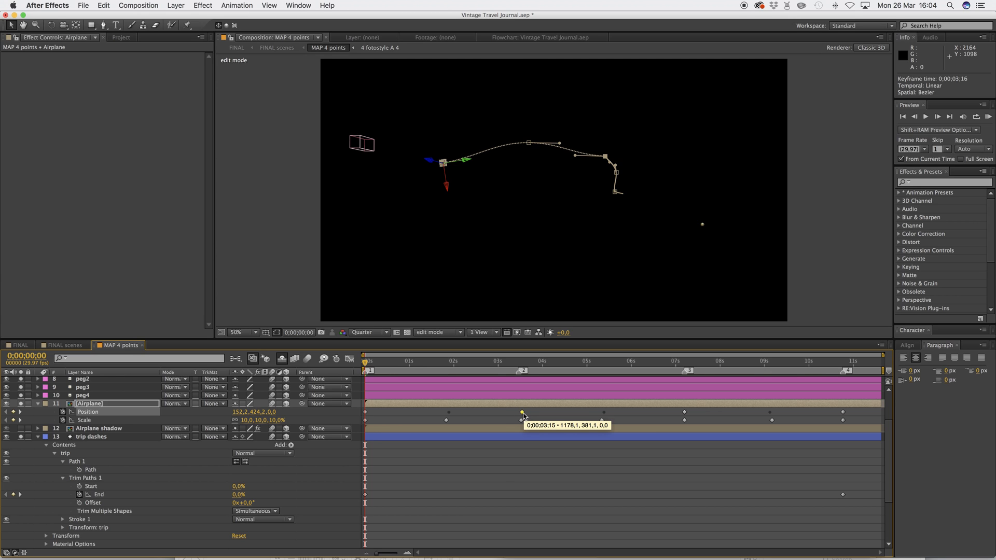
# - Add a trip dashes End keyframe at 0;00;05;27, where the line reaches peg2, and move it to 0;00;03;15
pyautogui.moveTo(374, 361); pyautogui.dragTo(400, 362)
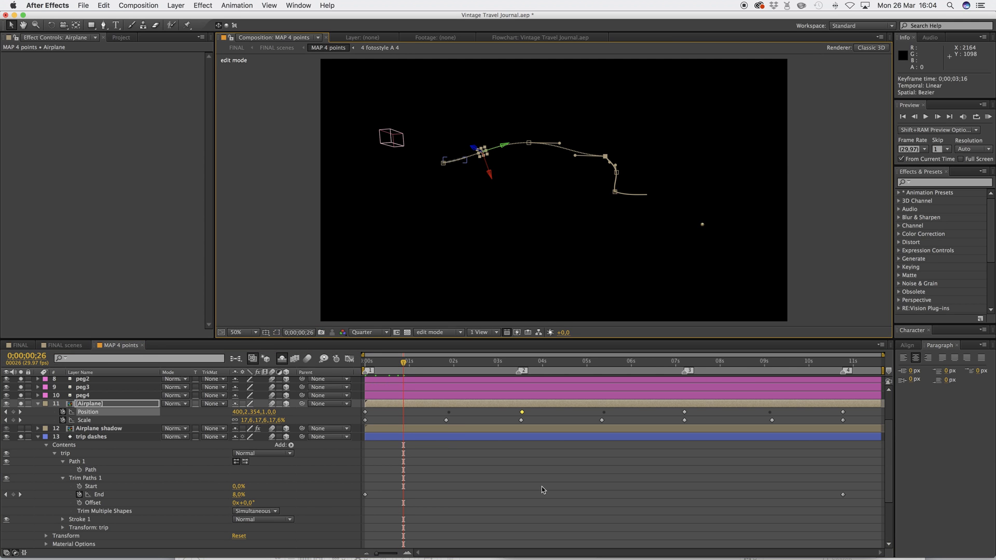
pyautogui.click(570, 463)
pyautogui.click(479, 438)
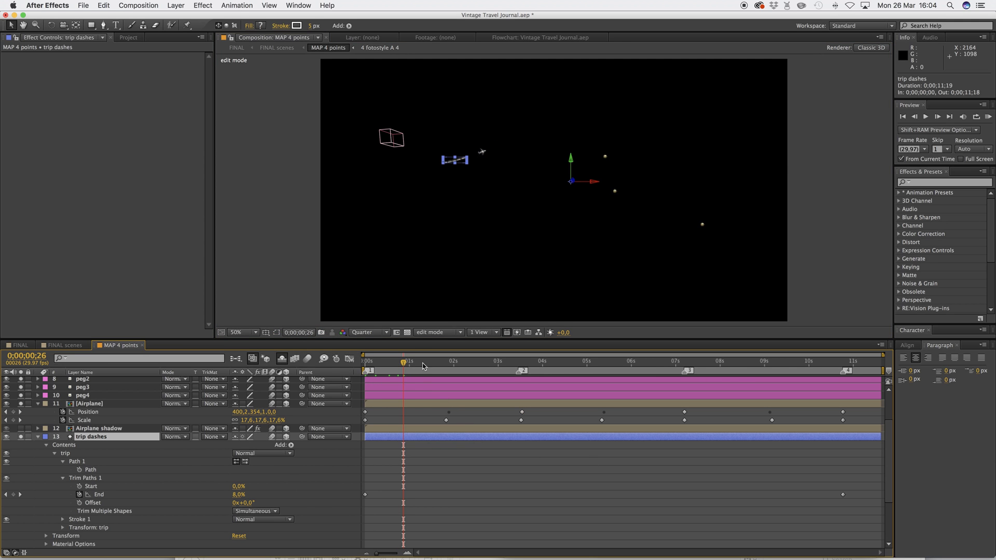
pyautogui.moveTo(409, 367); pyautogui.dragTo(627, 374)
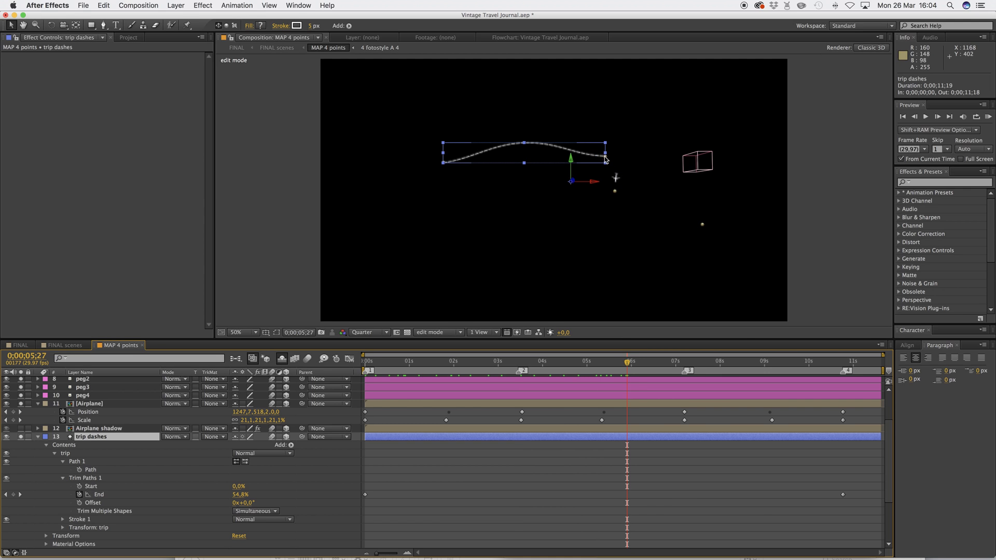
pyautogui.click(63, 478)
pyautogui.click(13, 495)
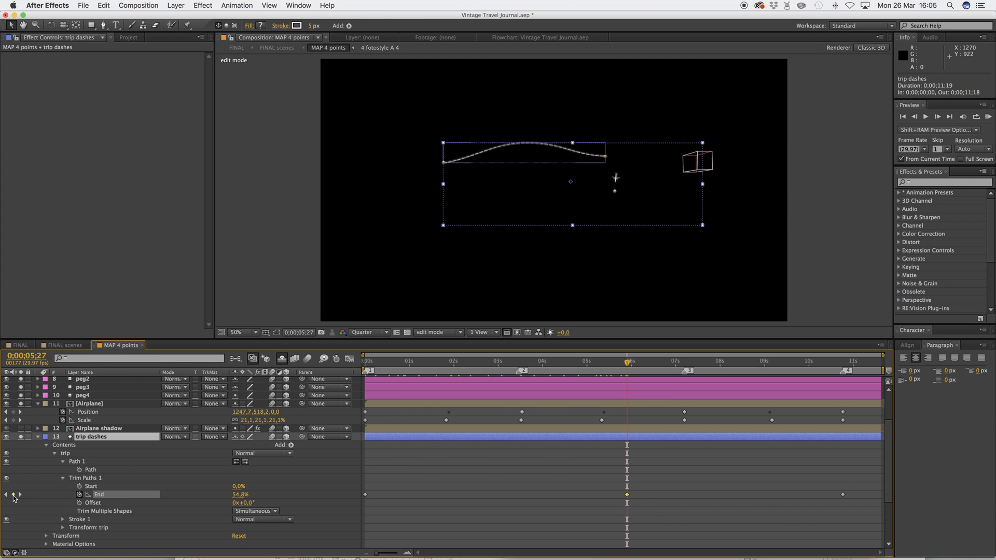
pyautogui.moveTo(627, 496); pyautogui.dragTo(524, 497)
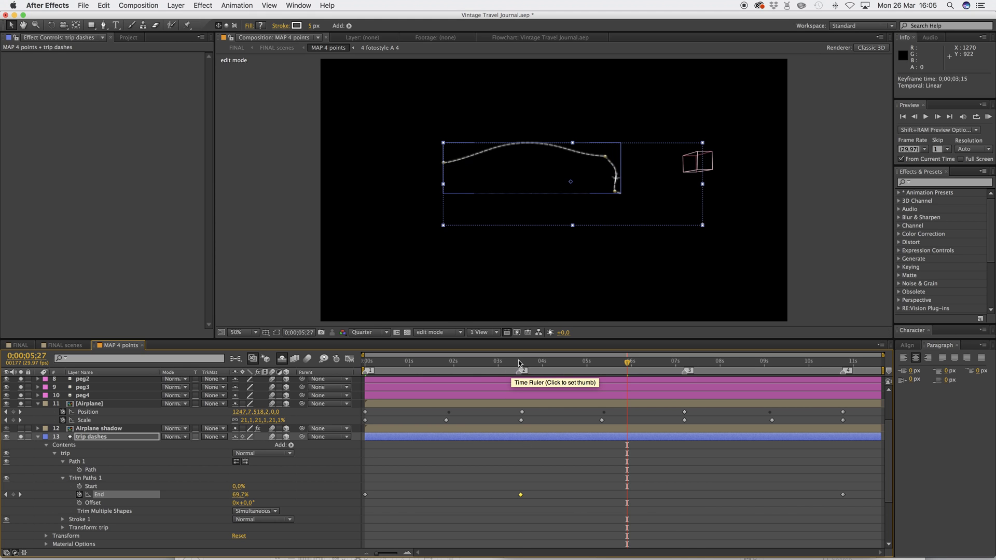
# - Add a trip dashes End keyframe at 0;00;05;18, where the line reaches peg3, and move it to 0;00;07;07
pyautogui.moveTo(489, 365); pyautogui.dragTo(366, 364)
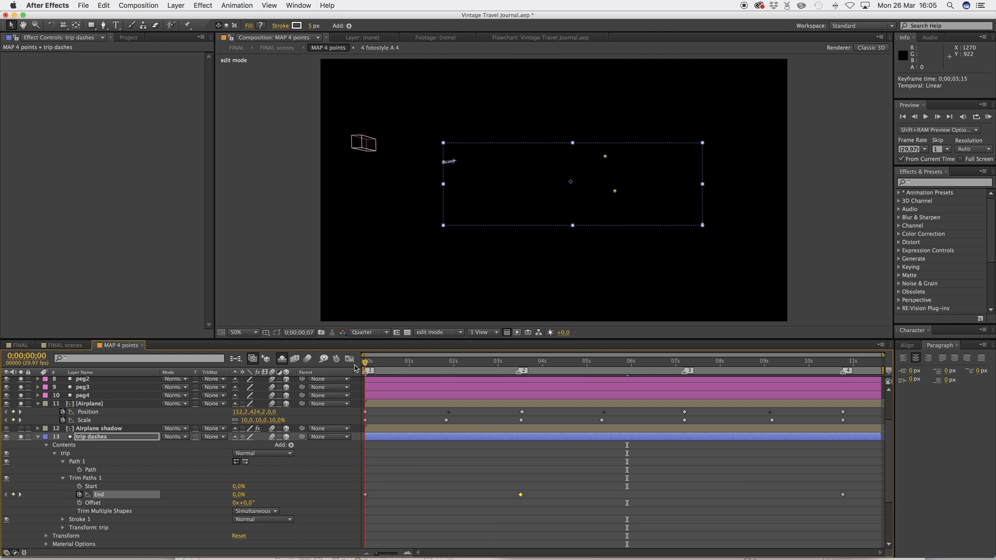
pyautogui.click(438, 365)
pyautogui.moveTo(482, 373); pyautogui.dragTo(633, 378)
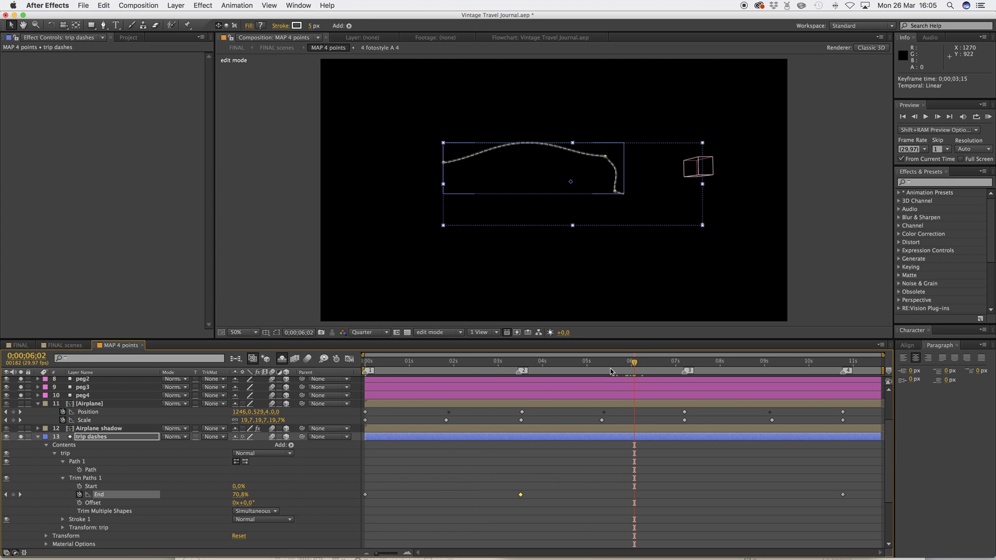
pyautogui.click(599, 367)
pyautogui.moveTo(607, 367)
pyautogui.mouseDown()
pyautogui.moveTo(590, 368)
pyautogui.moveTo(614, 375)
pyautogui.mouseUp()
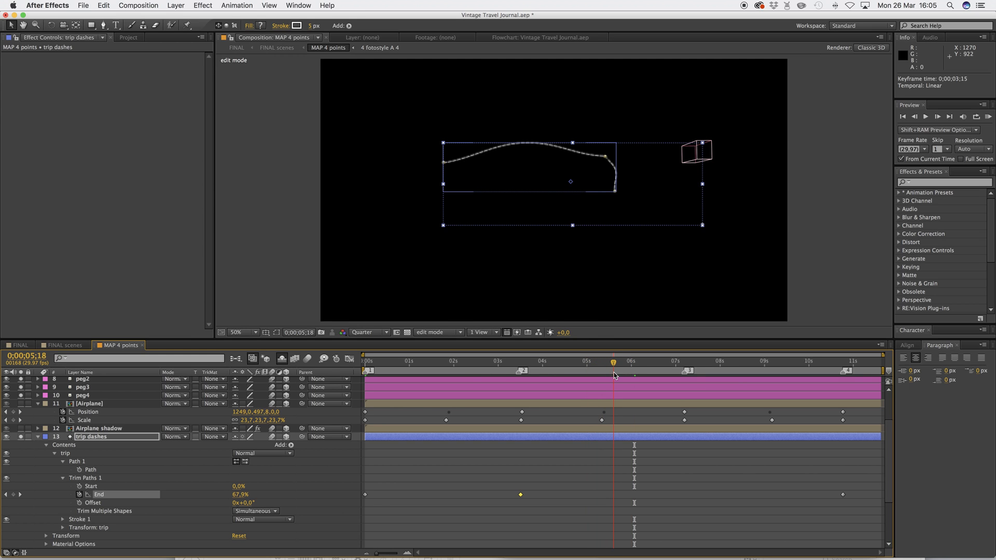
pyautogui.click(14, 495)
pyautogui.click(619, 366)
pyautogui.moveTo(627, 368); pyautogui.dragTo(686, 369)
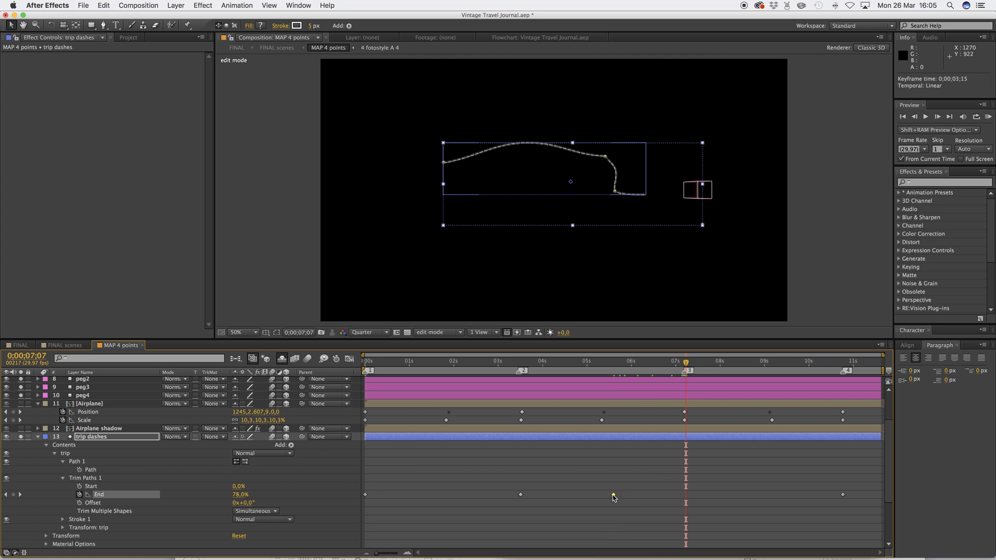
pyautogui.moveTo(659, 494); pyautogui.dragTo(686, 496)
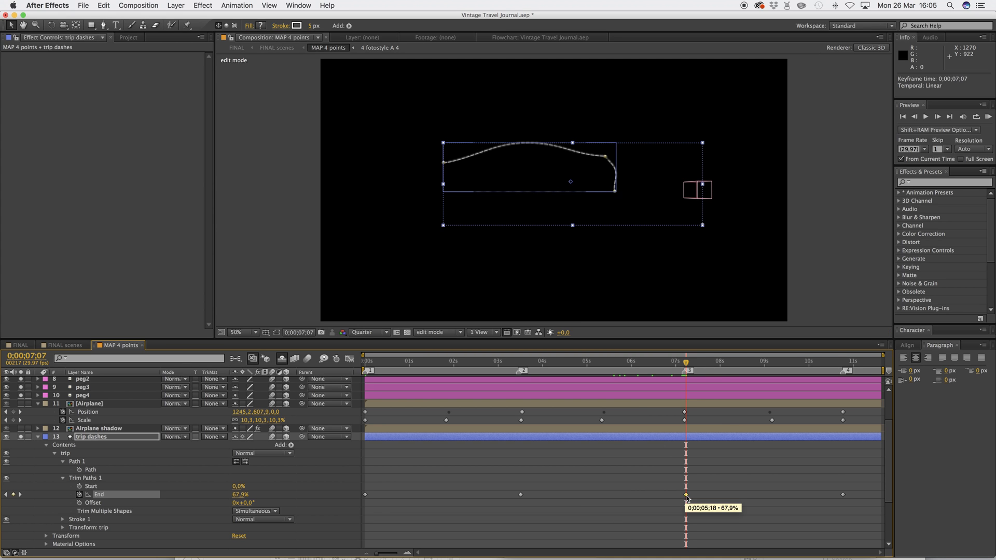
# - Scrub the whole trip to 0;00;10;29 to check that airplane and dashes stay in sync, and collapse the trip dashes layer
pyautogui.moveTo(745, 363); pyautogui.dragTo(840, 378)
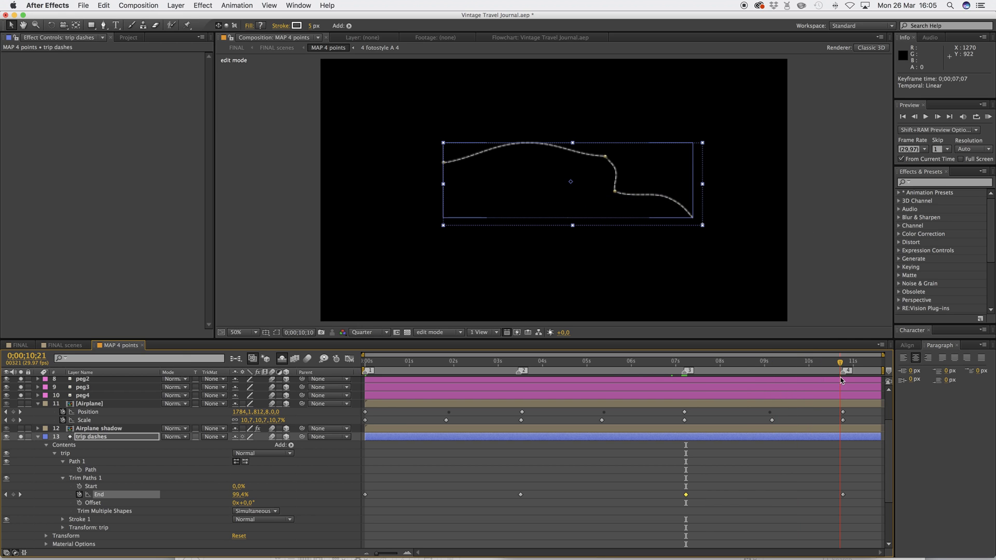
pyautogui.click(644, 362)
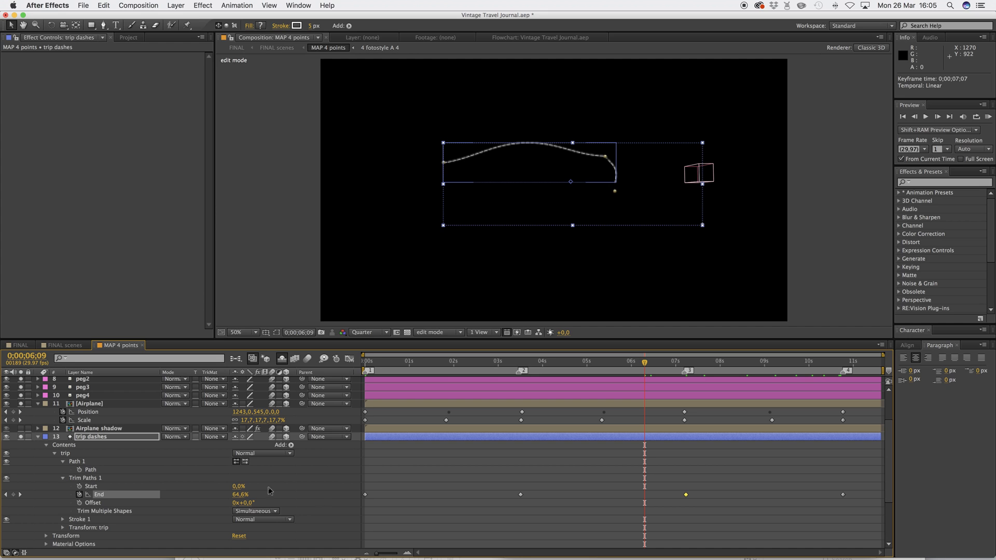
pyautogui.click(523, 463)
pyautogui.click(381, 363)
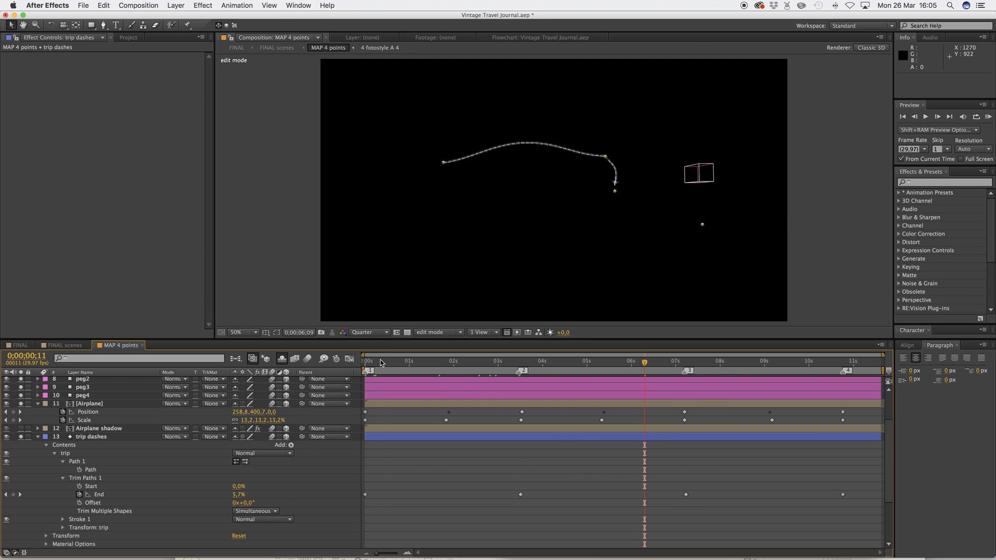
pyautogui.moveTo(386, 366); pyautogui.dragTo(851, 385)
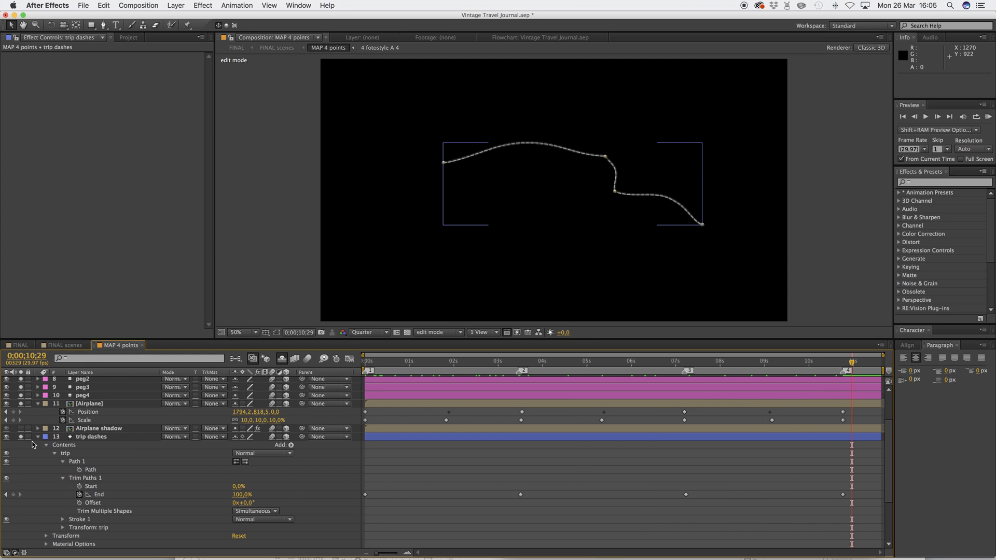
pyautogui.click(38, 437)
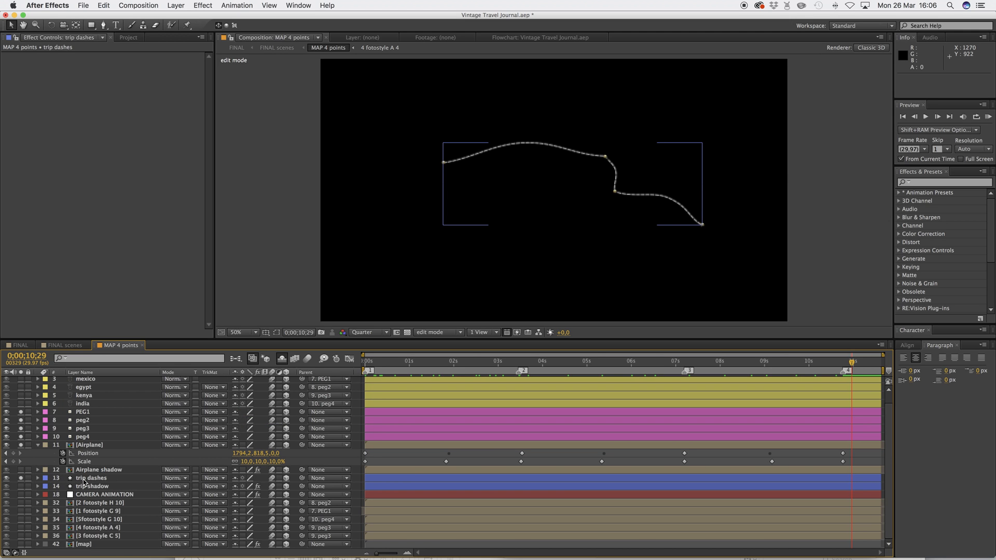
# - Turn off solo for the trip dashes layer and return to 0;00;00;00
pyautogui.click(88, 479)
pyautogui.click(20, 478)
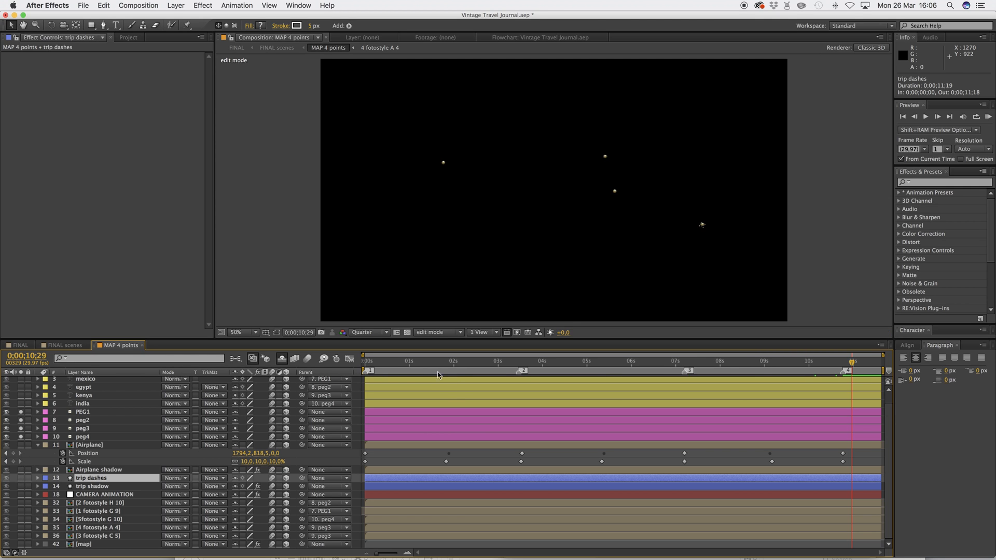
pyautogui.moveTo(379, 365); pyautogui.dragTo(341, 368)
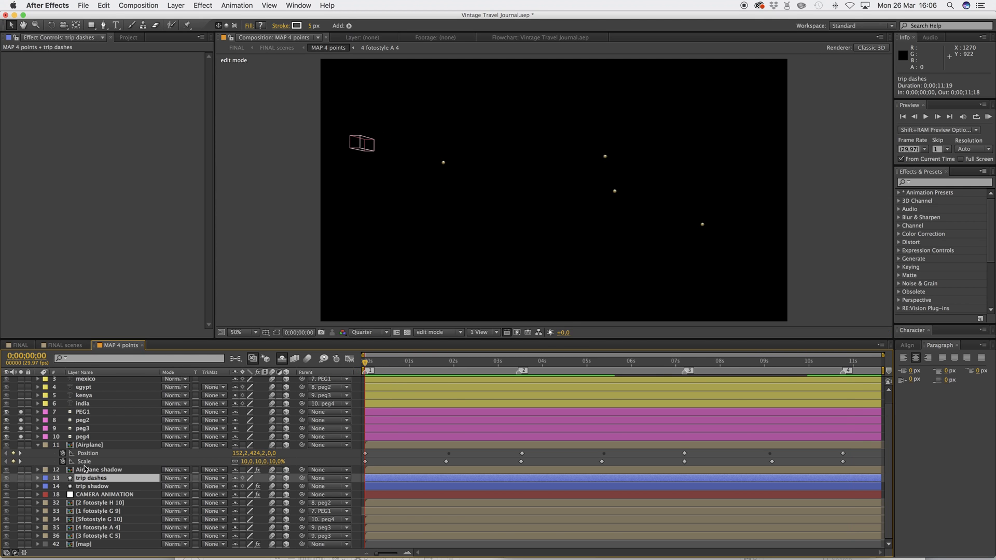
# - Delete Path 1 from the trip 2 group of the trip shadow layer
pyautogui.click(87, 487)
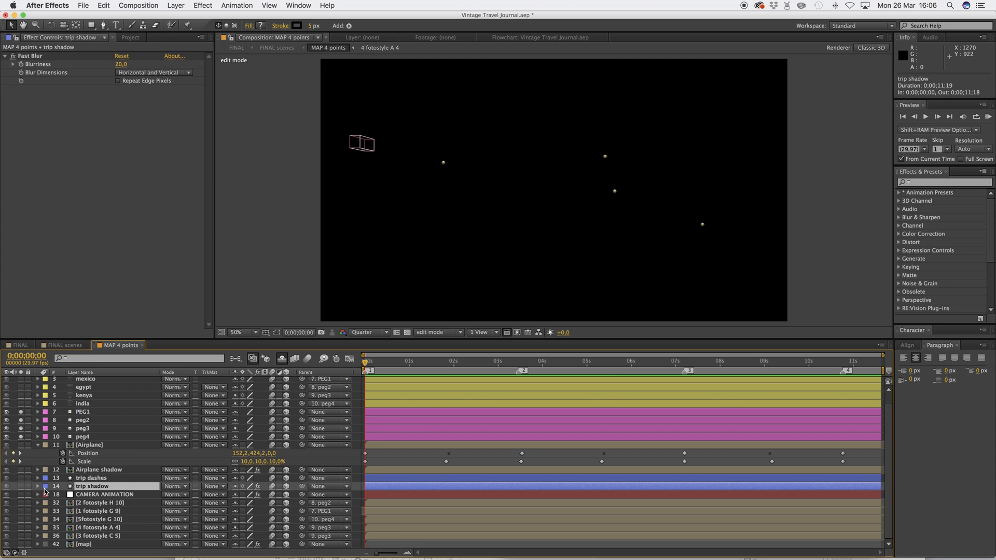
pyautogui.click(38, 486)
pyautogui.click(21, 486)
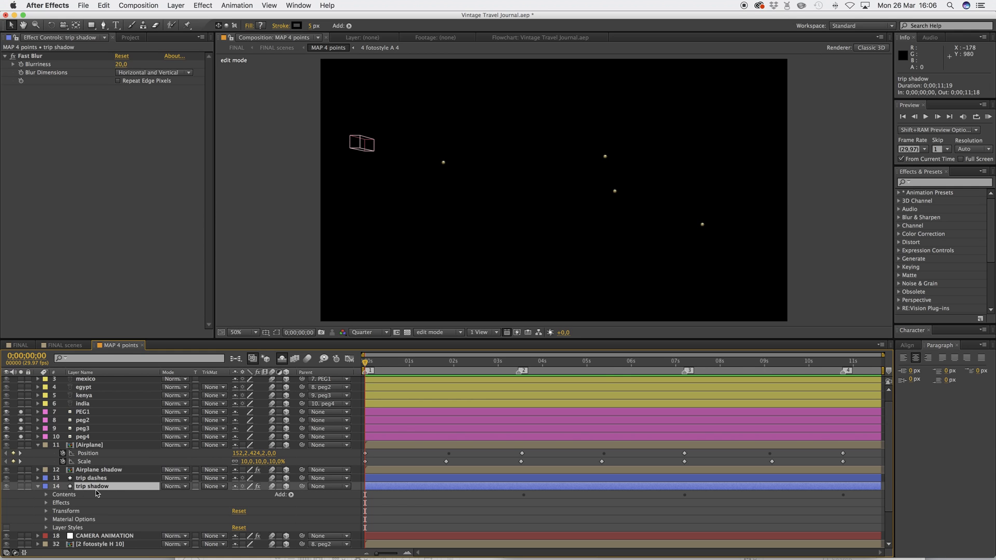
pyautogui.click(47, 495)
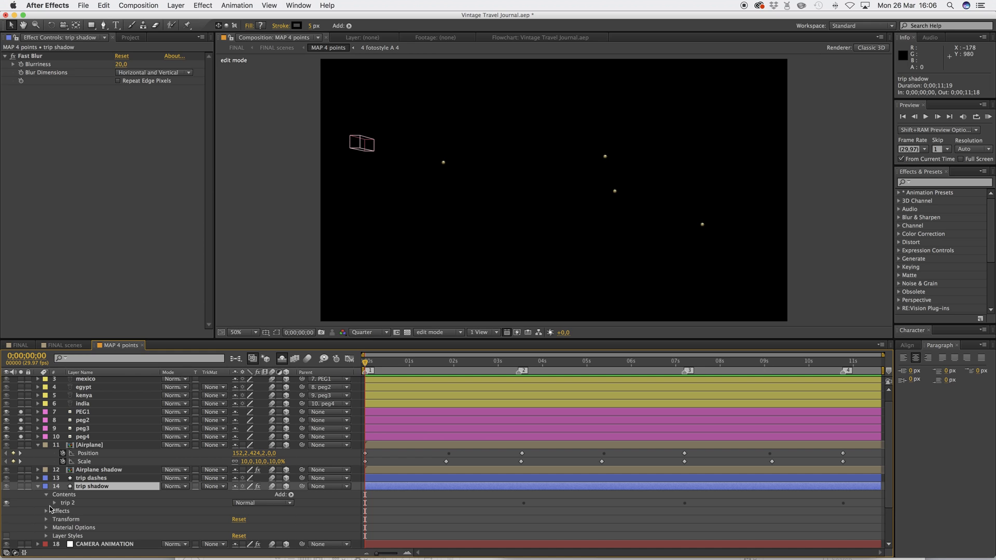
pyautogui.click(55, 503)
pyautogui.click(83, 511)
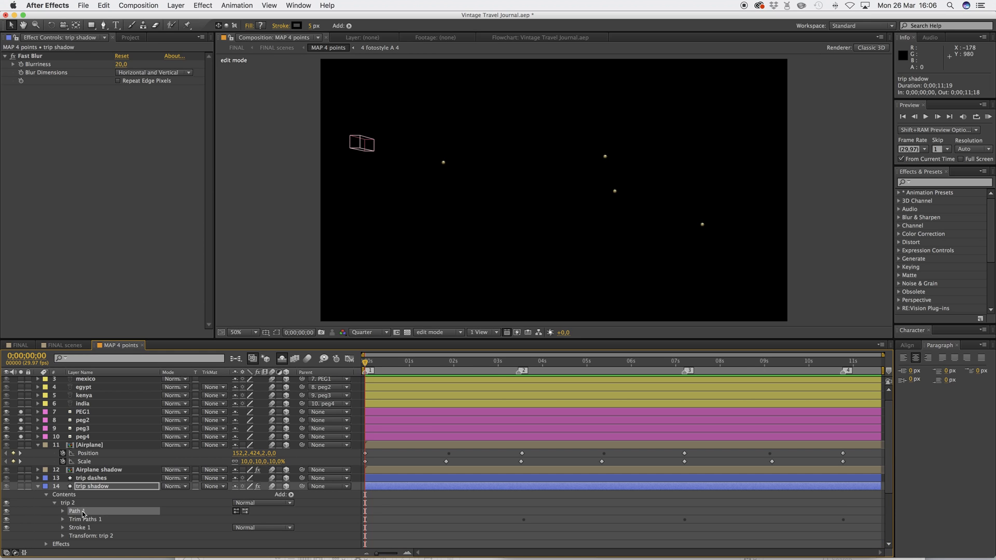
pyautogui.press('Delete')
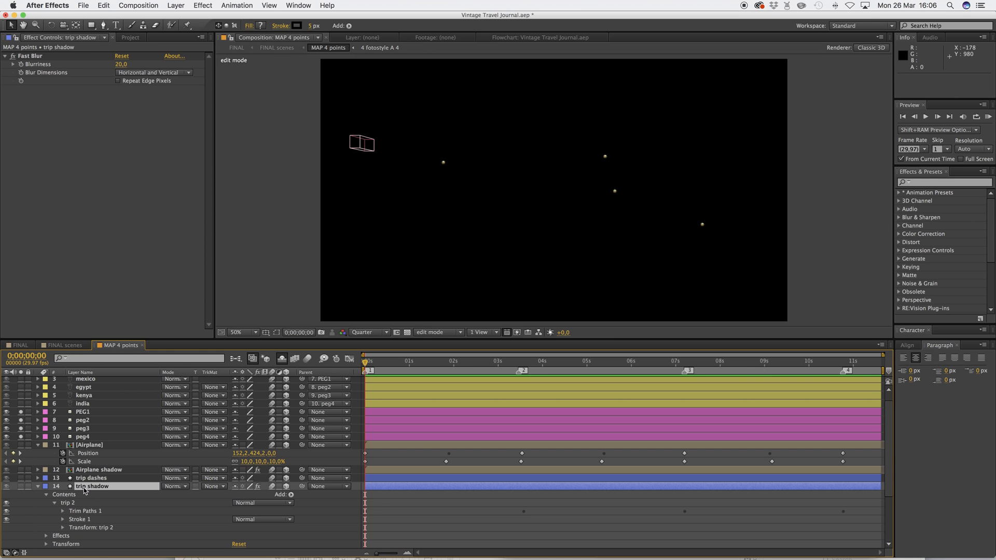
# - Draw a straight-segment path on the trip shadow layer with the Pen tool, running through PEG1, peg2, peg3 and peg4 in order
pyautogui.click(104, 26)
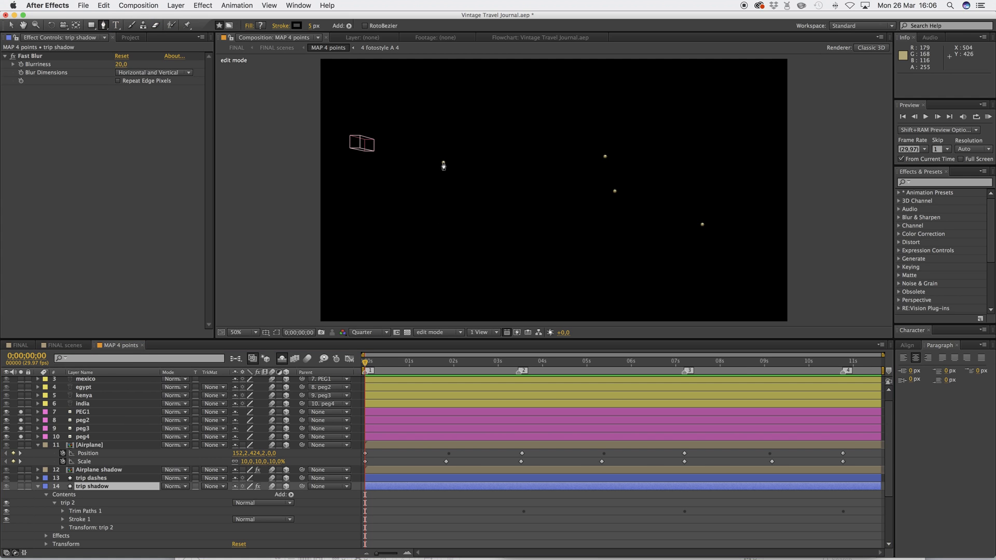
pyautogui.click(443, 162)
pyautogui.click(605, 157)
pyautogui.click(615, 191)
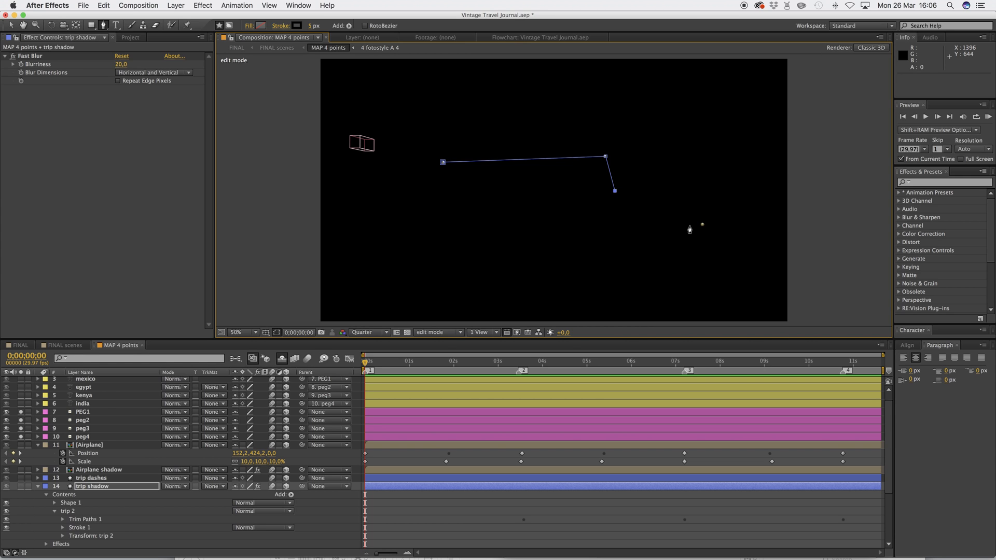
pyautogui.click(701, 226)
pyautogui.click(452, 493)
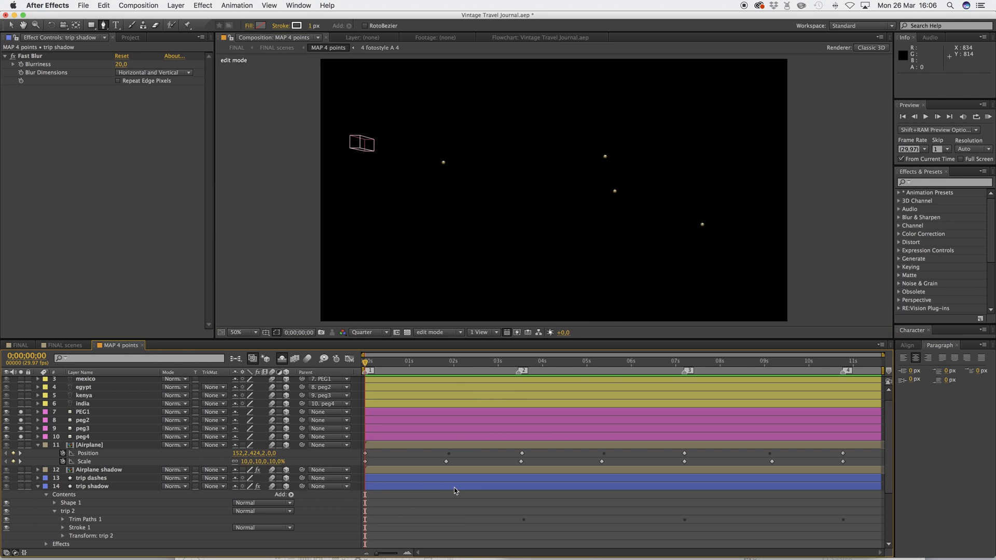
pyautogui.click(457, 488)
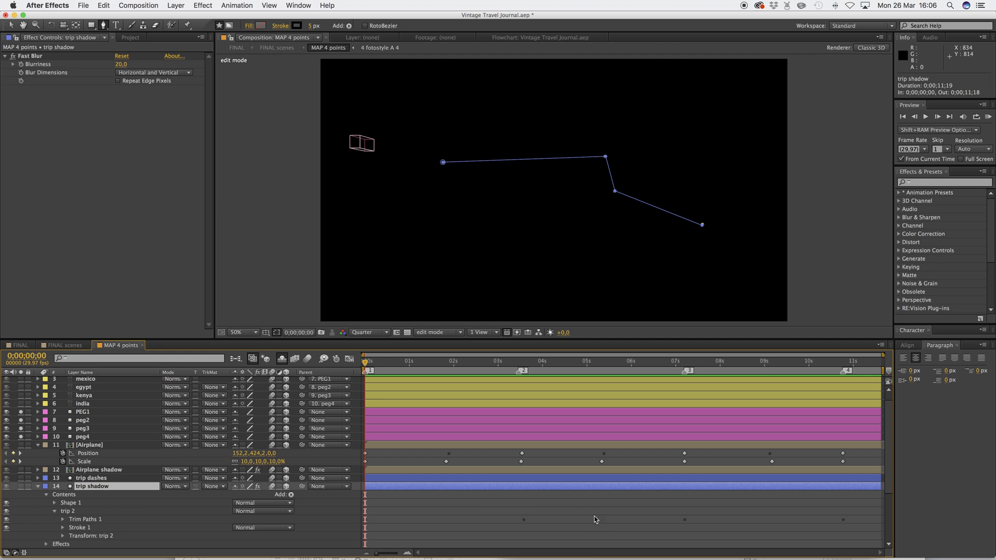
# - Collapse the trip shadow layer and copy all the End keyframes from Trim Paths 1 of the trip dashes layer
pyautogui.scroll(-1, 594, 514)
pyautogui.scroll(-1, 594, 514)
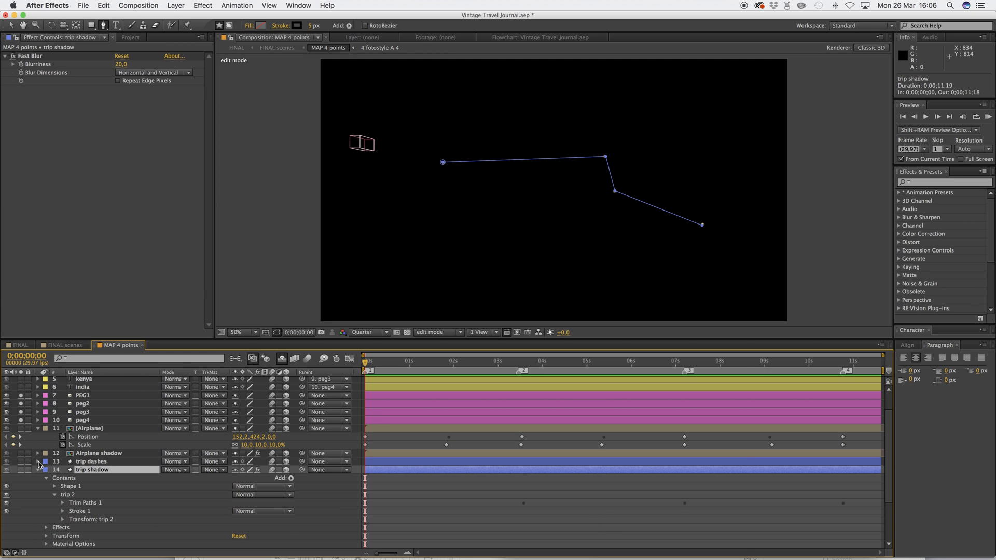
pyautogui.press('F2')
pyautogui.scroll(-4, 39, 465)
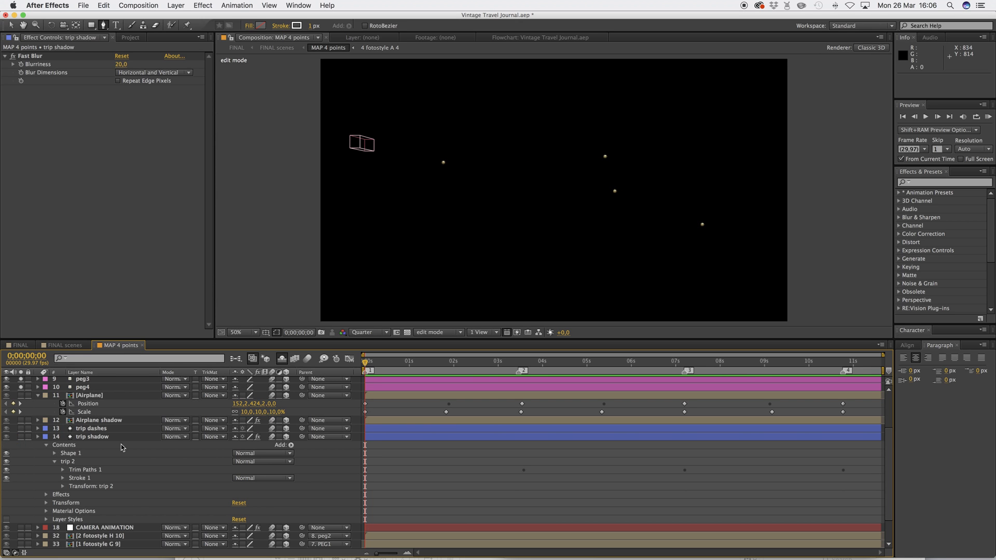
pyautogui.click(40, 438)
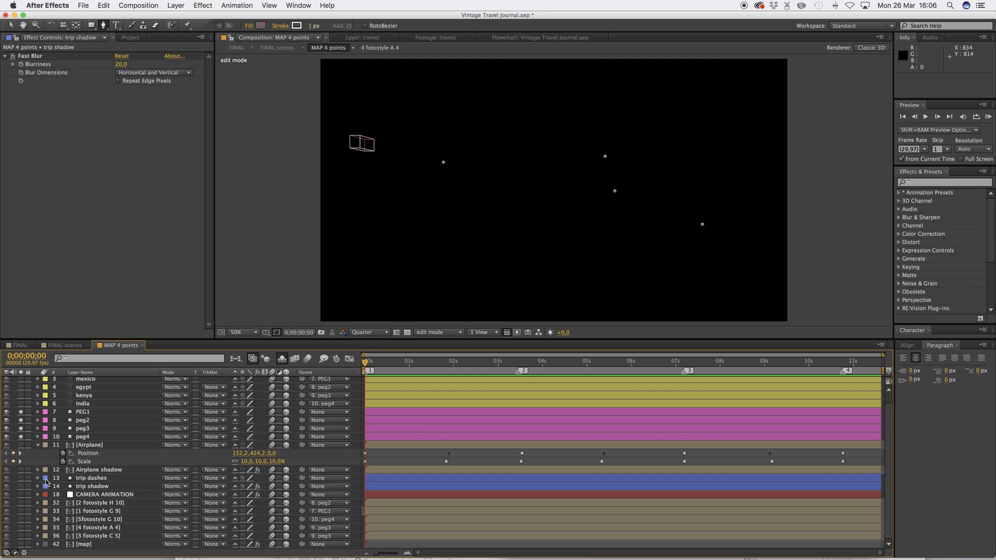
pyautogui.click(38, 478)
pyautogui.scroll(-3, 88, 480)
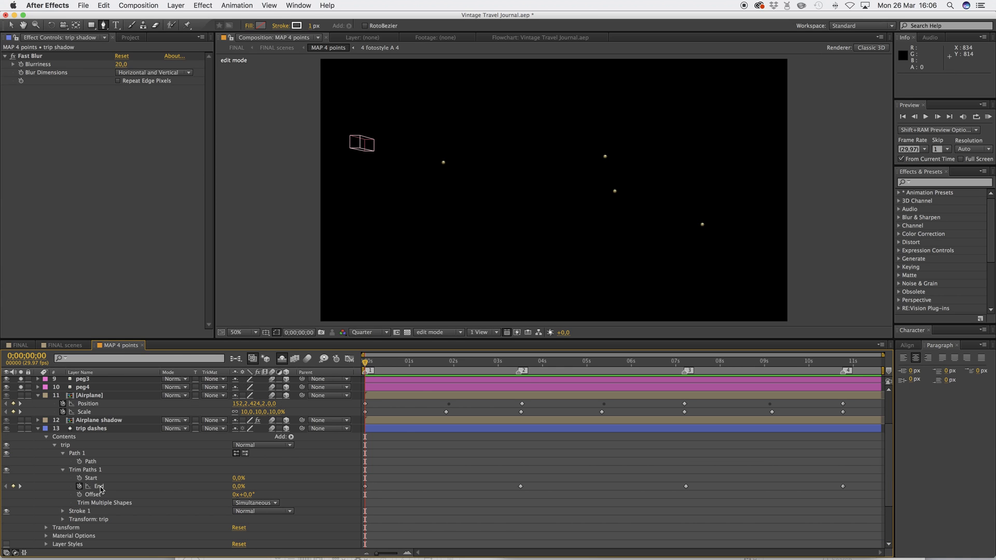
pyautogui.click(100, 487)
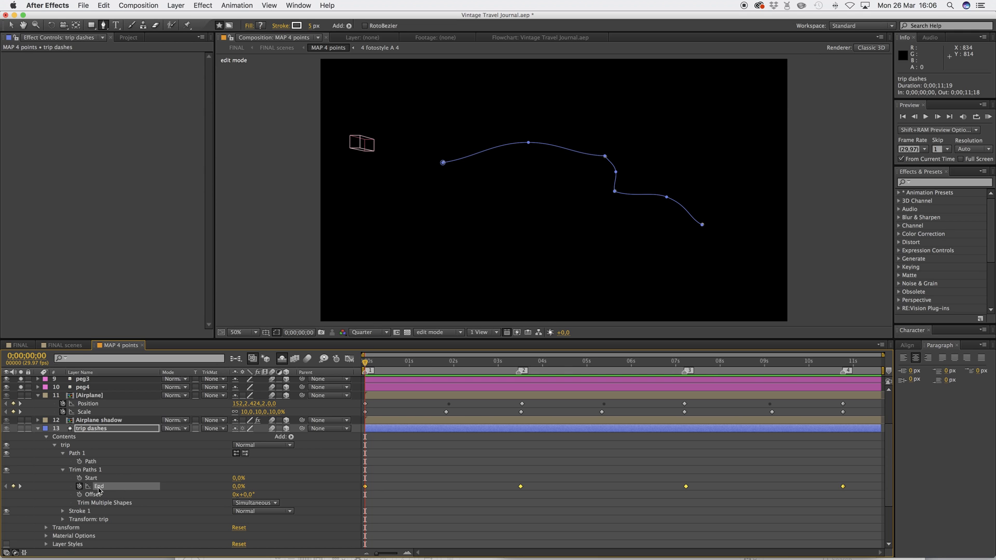
pyautogui.press('super+c')
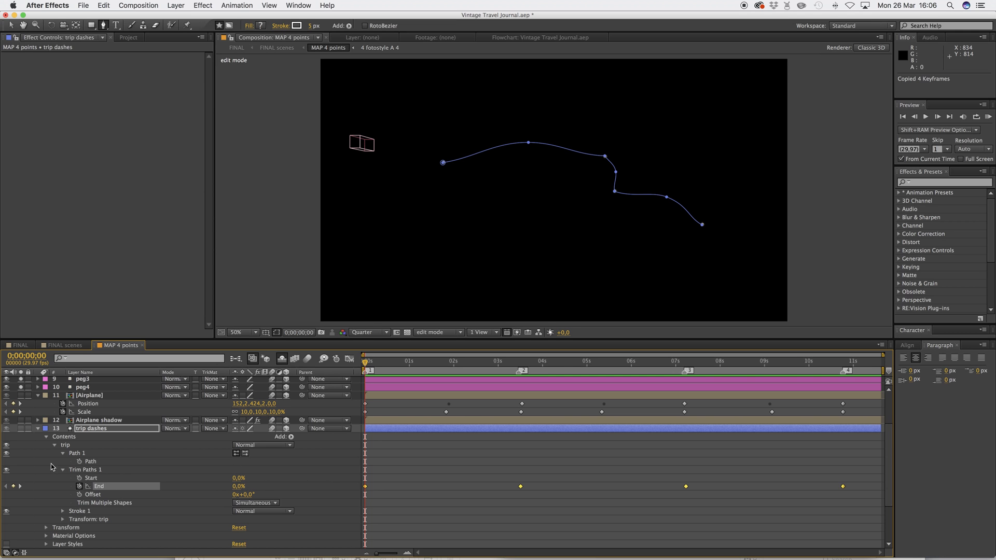
# - Replace the End keyframes in the trip shadow's Trim Paths 1 with the copied ones, starting at 0;00;00;00
pyautogui.click(37, 428)
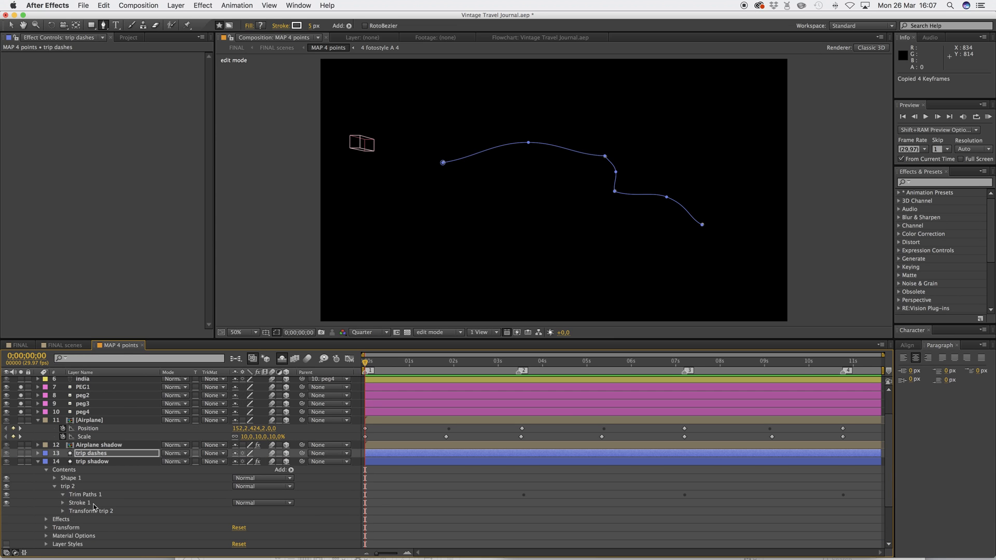
pyautogui.click(80, 511)
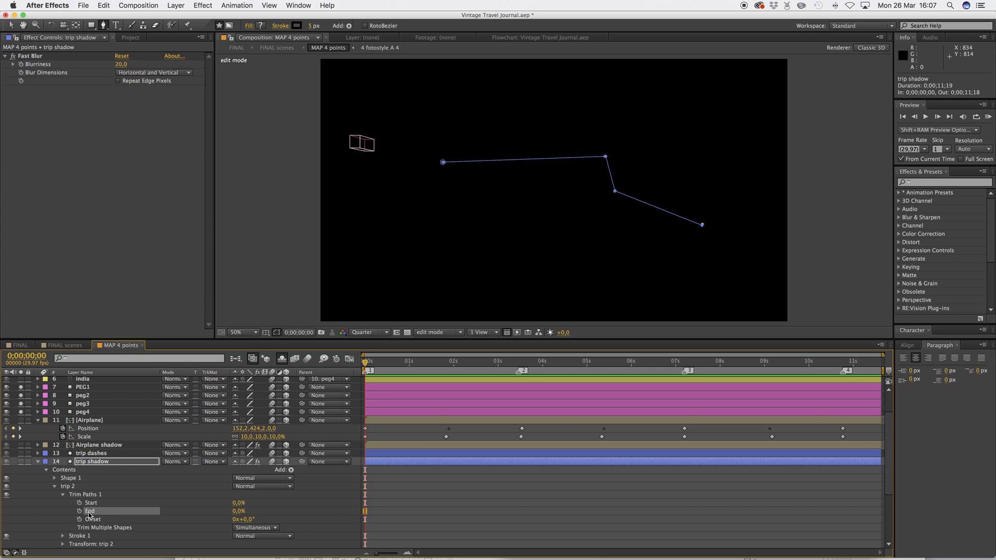
pyautogui.press('super+v')
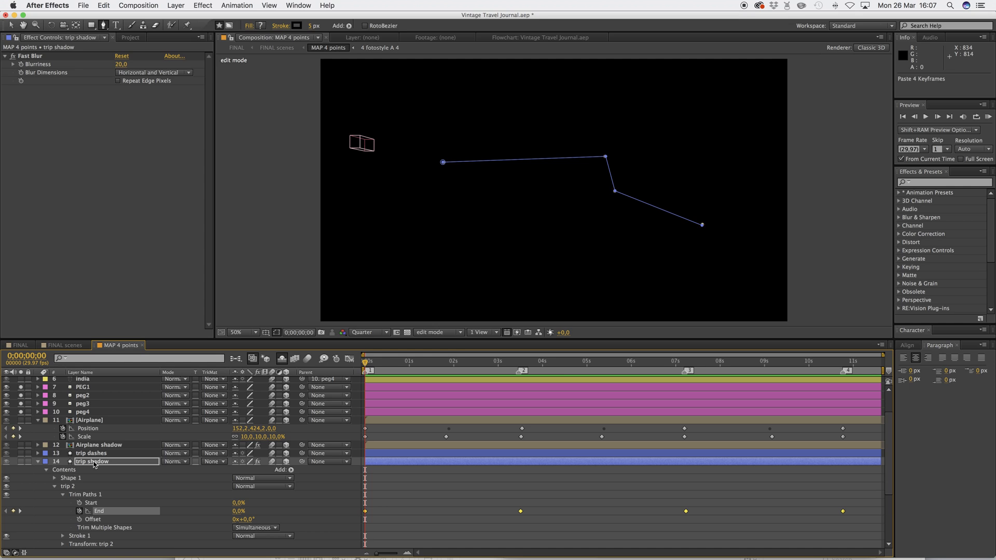
# - Copy the Path property of Shape 1 in the trip shadow layer
pyautogui.click(55, 478)
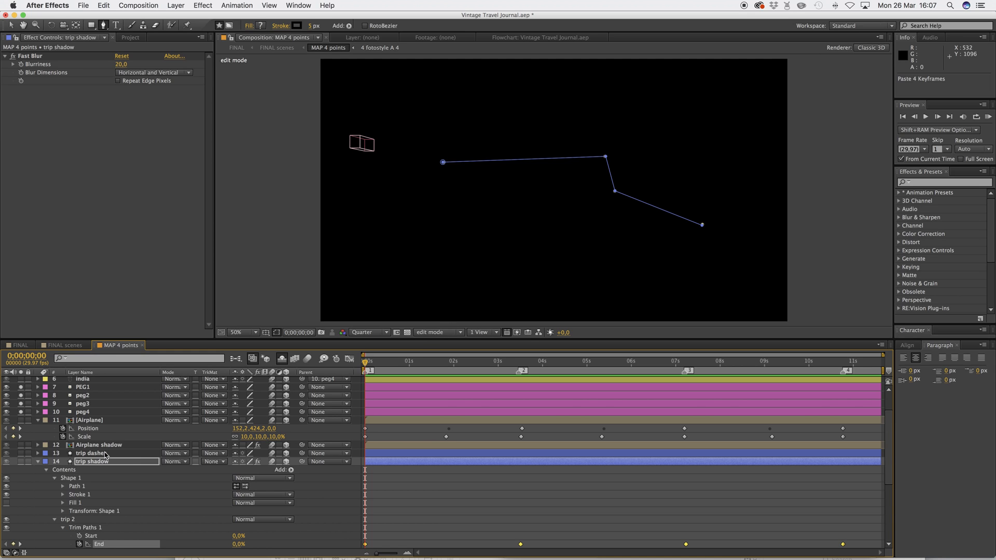
pyautogui.click(84, 487)
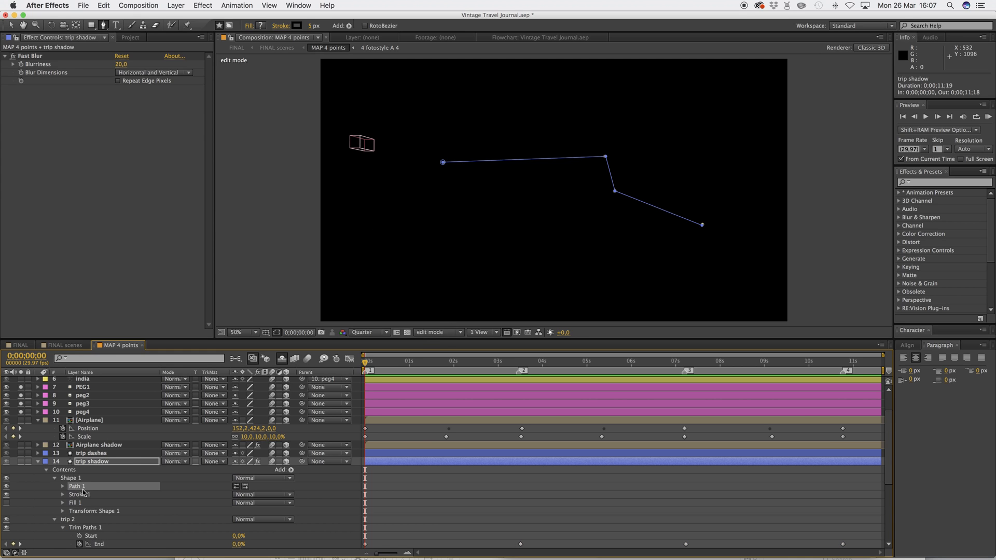
pyautogui.click(63, 487)
pyautogui.click(92, 494)
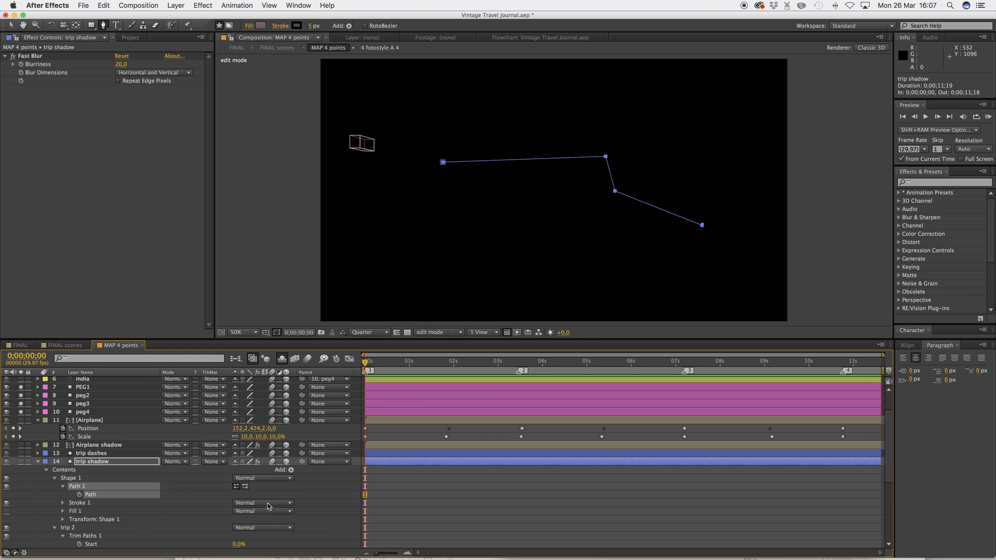
# - Paste the copied path into the Airplane shadow layer's Position at 0;00;00;00, in place of its old keyframes
pyautogui.click(90, 445)
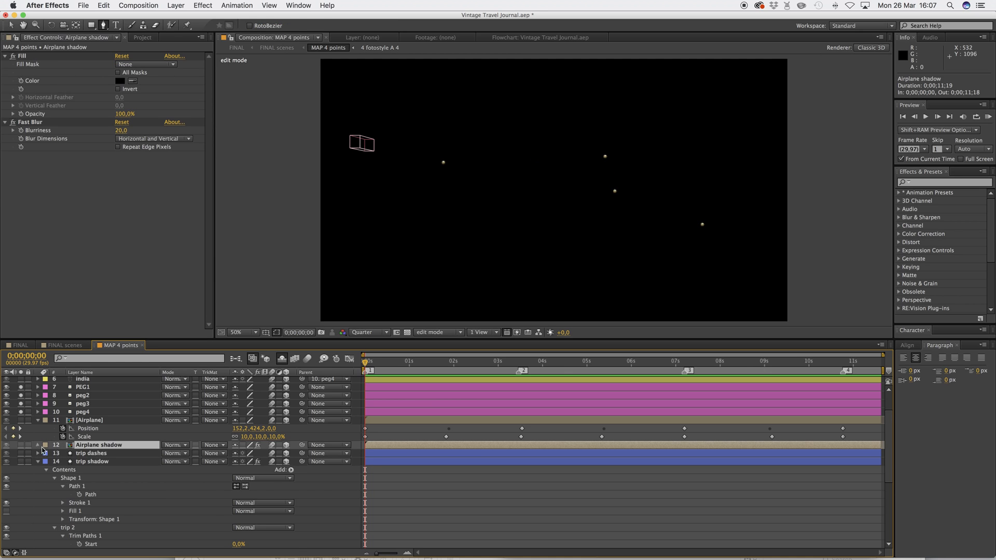
pyautogui.click(38, 445)
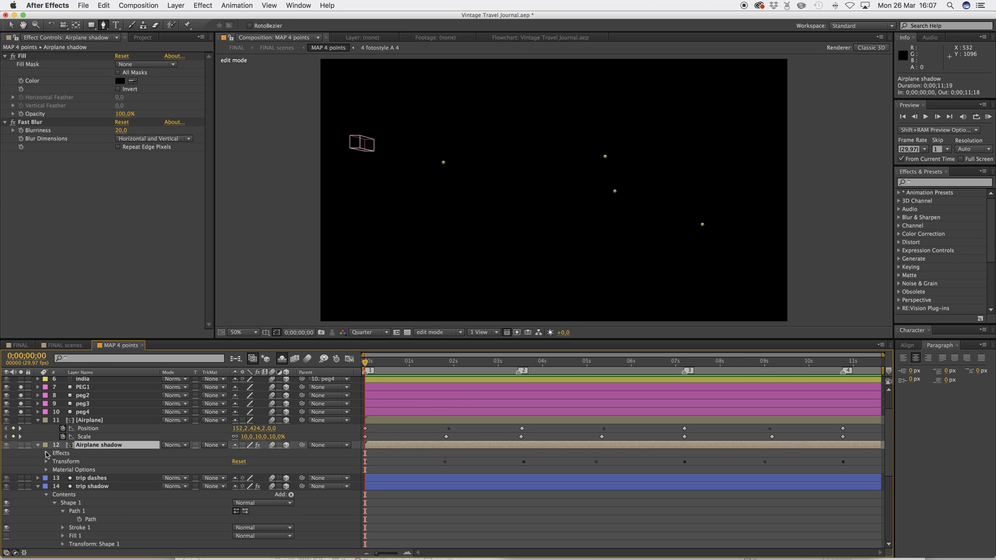
pyautogui.press('p')
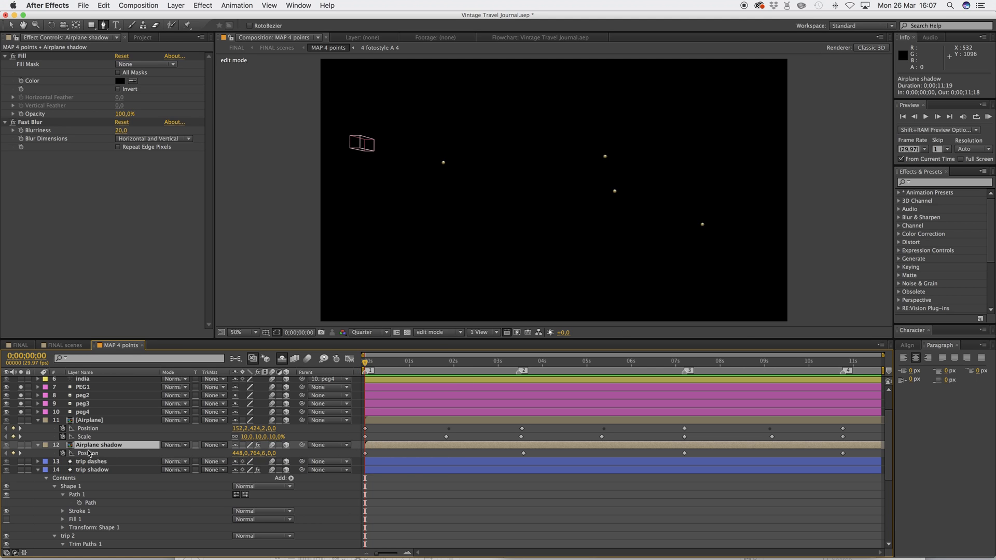
pyautogui.click(62, 454)
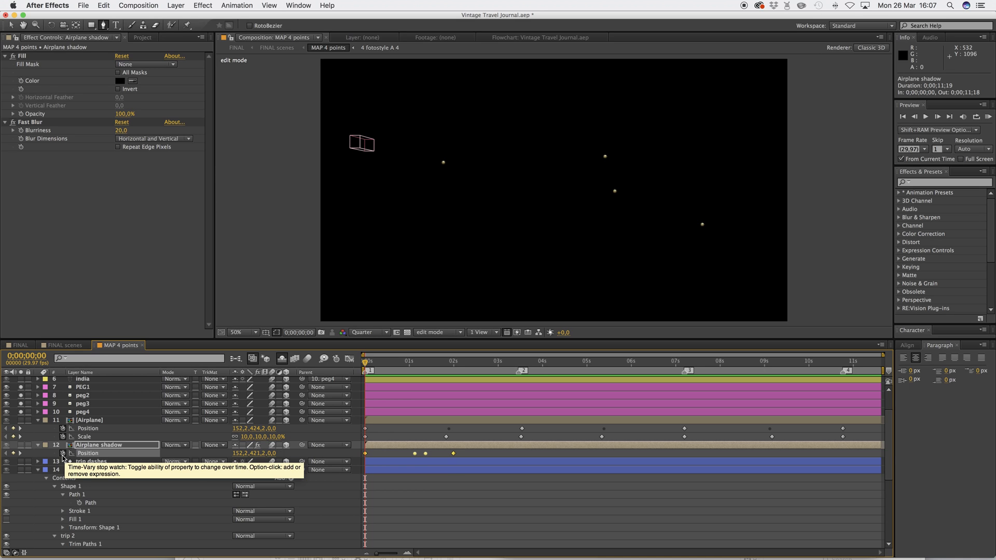
pyautogui.press('super+z')
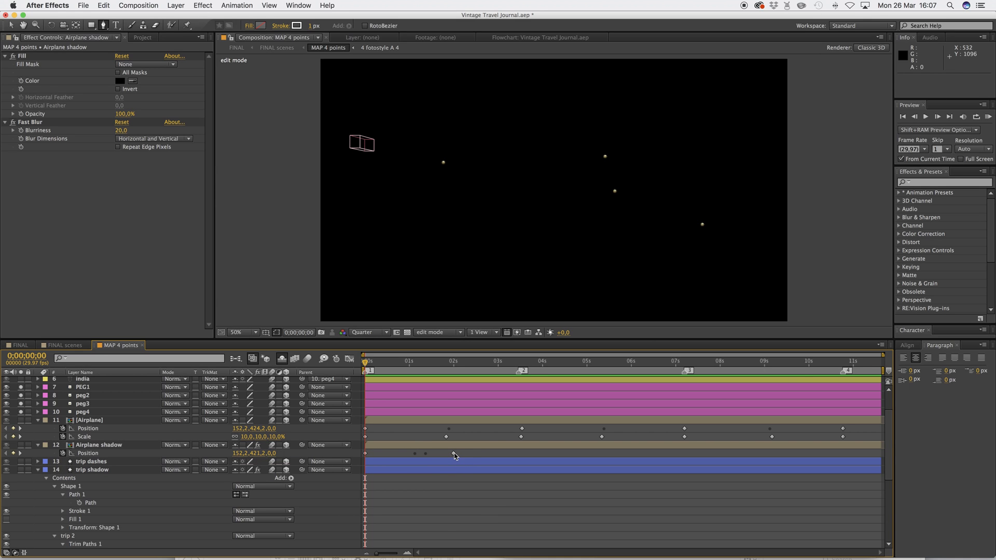
# - Retime the Airplane shadow's Position keyframes: the last to 0;00;10;23, the second to 0;00;03;15 and the third level with the Airplane's peg3 keyframe
pyautogui.moveTo(453, 454); pyautogui.dragTo(468, 454)
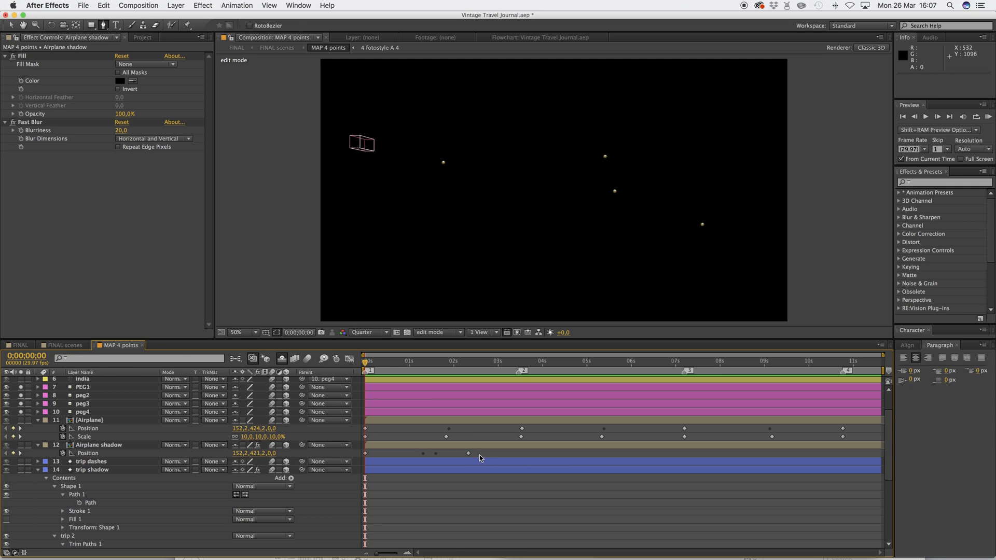
pyautogui.moveTo(468, 453); pyautogui.dragTo(643, 453)
pyautogui.moveTo(768, 463); pyautogui.dragTo(837, 453)
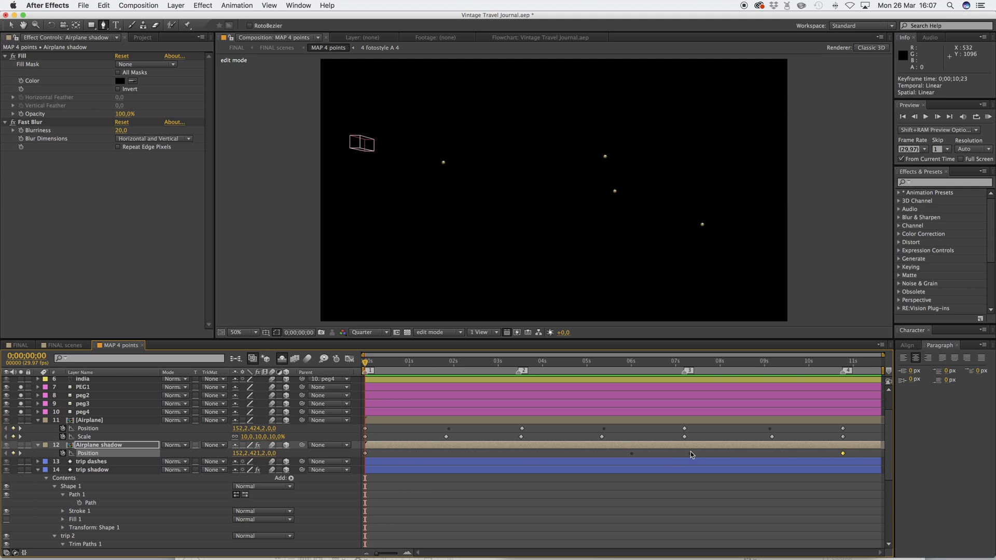
pyautogui.moveTo(631, 453); pyautogui.dragTo(523, 459)
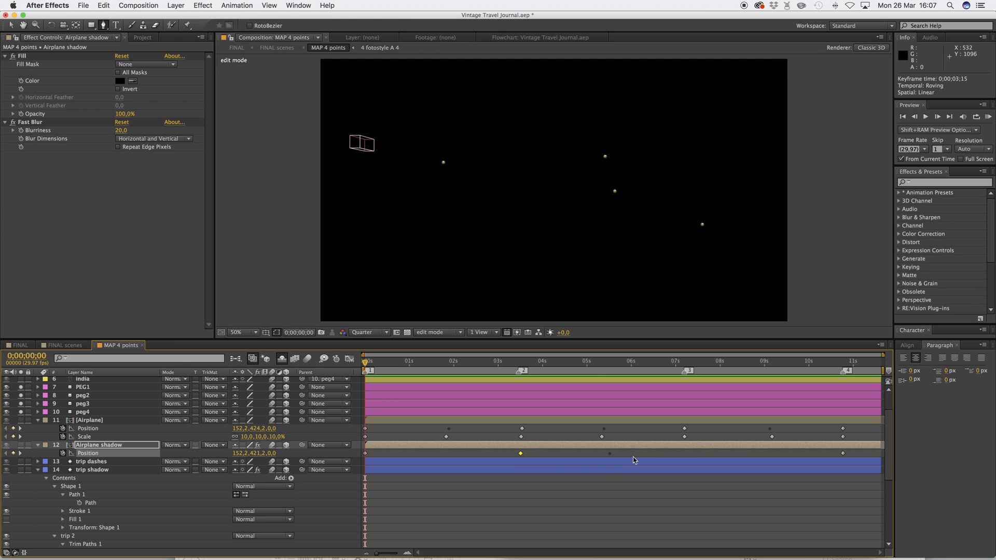
pyautogui.click(683, 454)
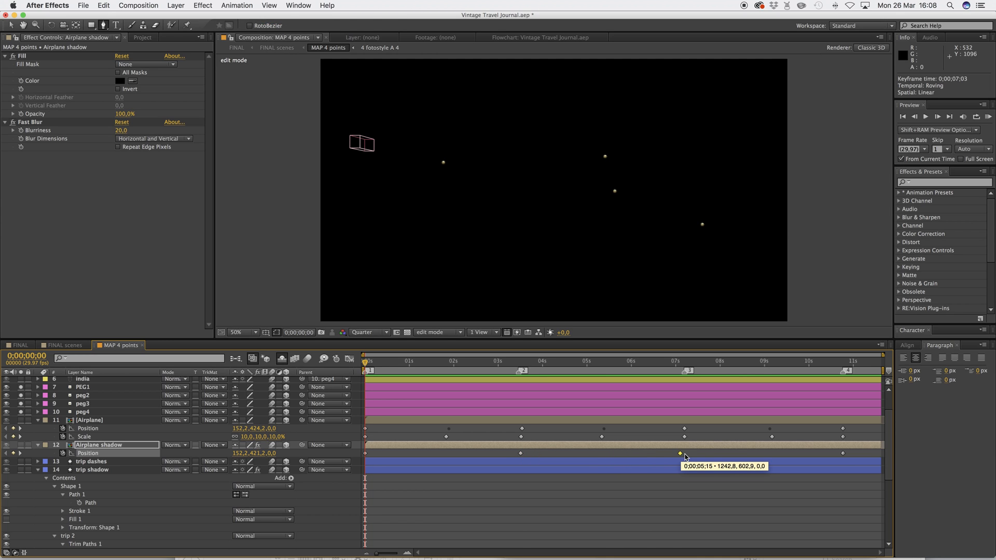
# - Collapse the trip shadow, Airplane and Airplane shadow layers and move the current time to 0;00;02;14
pyautogui.click(37, 469)
pyautogui.click(37, 448)
pyautogui.click(37, 437)
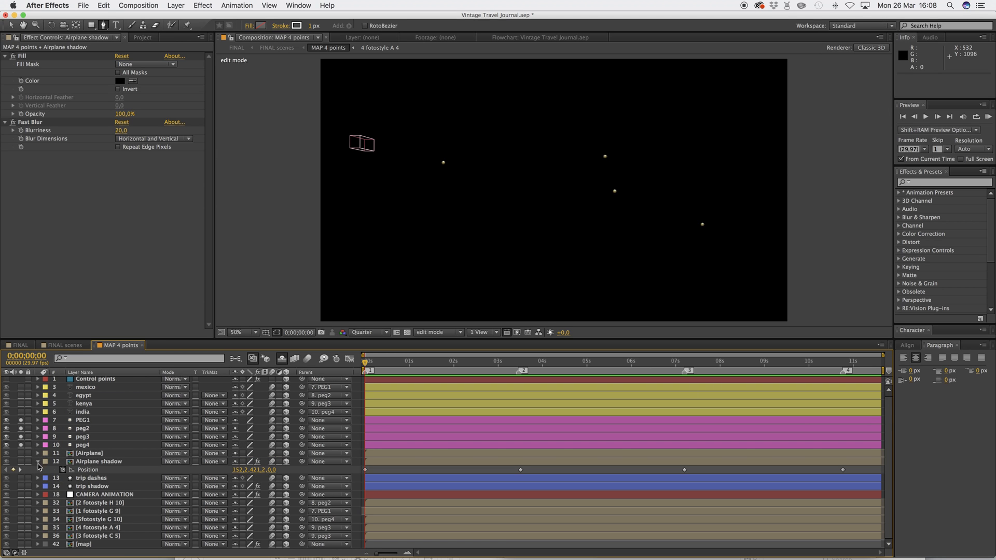
pyautogui.click(37, 462)
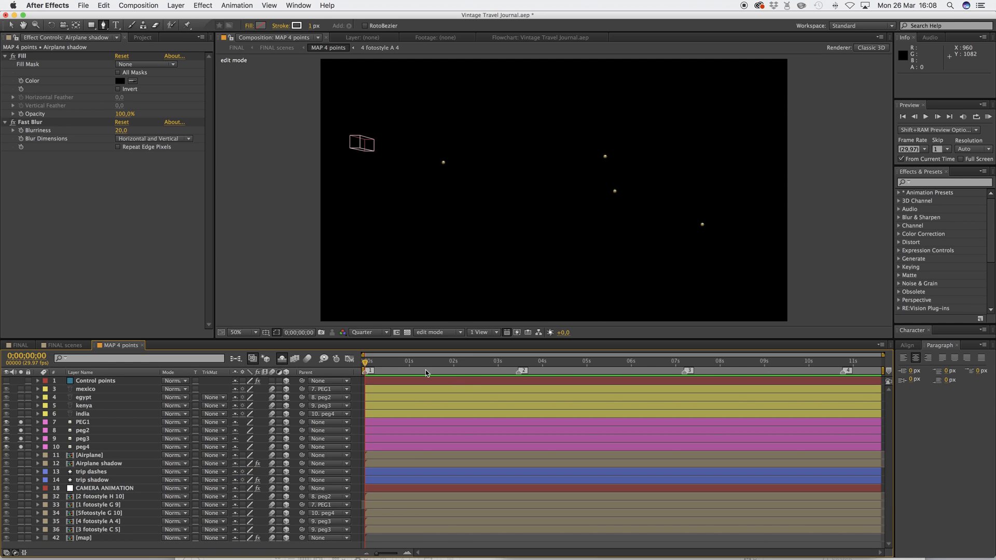
pyautogui.moveTo(459, 368)
pyautogui.mouseDown()
pyautogui.moveTo(450, 368)
pyautogui.moveTo(477, 367)
pyautogui.mouseUp()
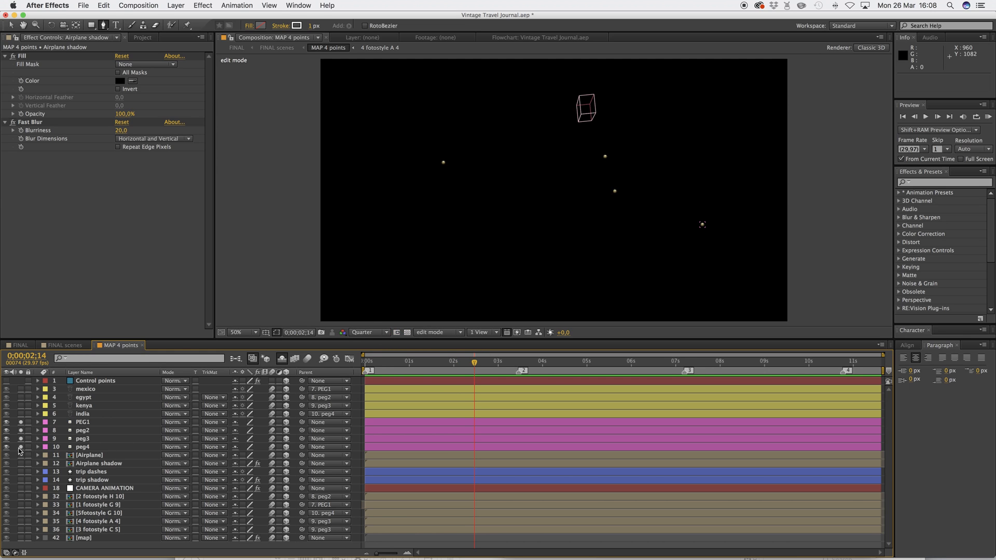
# - Turn off solo for the PEG1 to peg4 layers and view the scene through Sure Target Camera at 0;00;02;10
pyautogui.moveTo(21, 424); pyautogui.dragTo(21, 447)
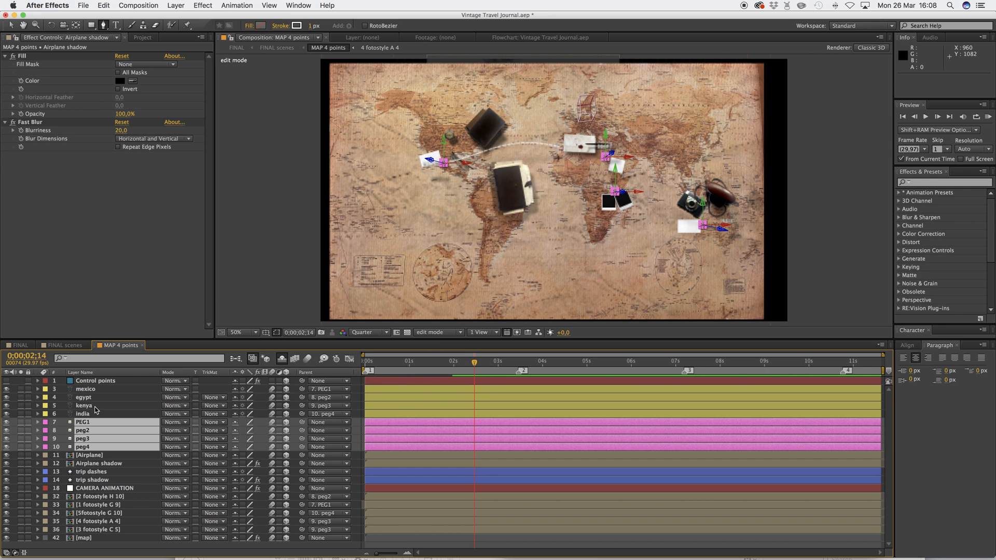
pyautogui.click(439, 332)
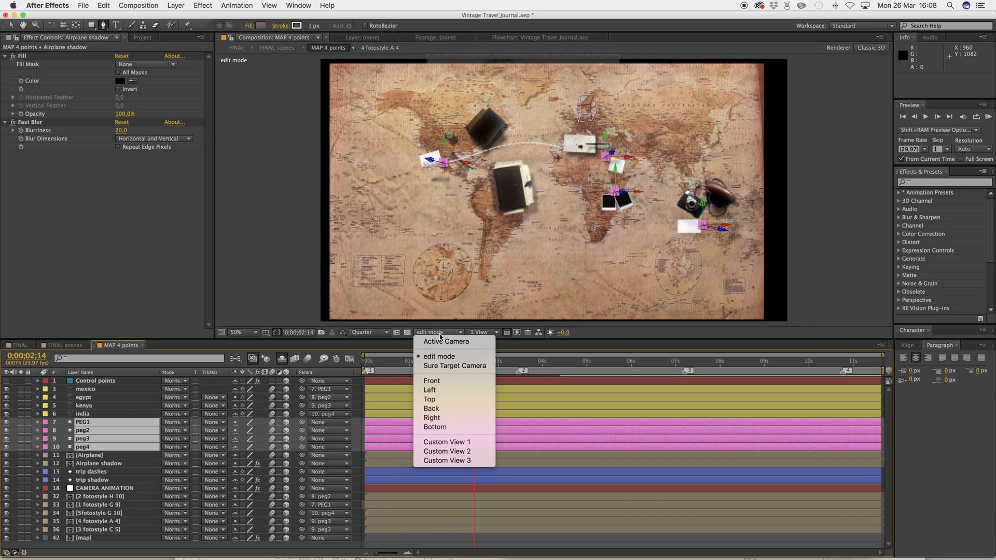
pyautogui.click(446, 366)
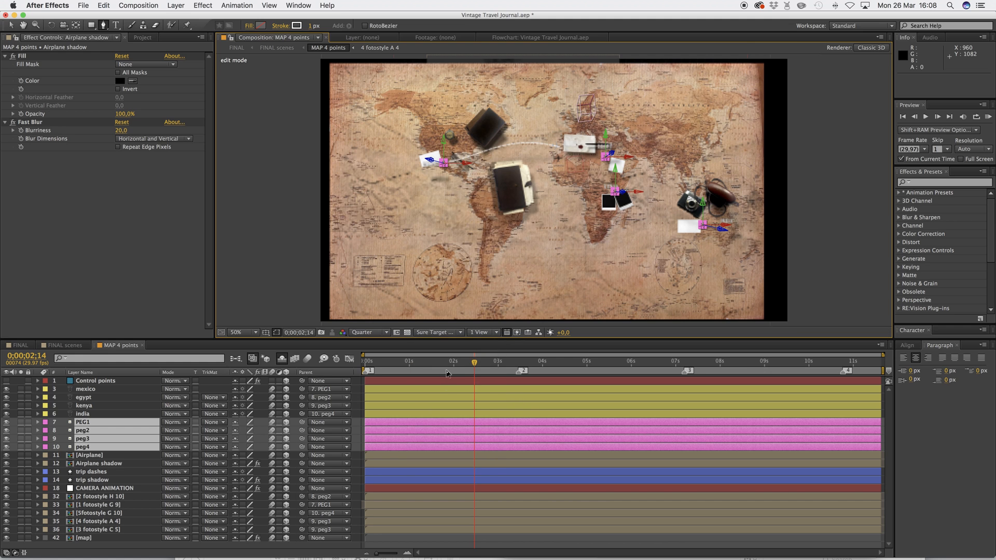
pyautogui.click(389, 366)
pyautogui.moveTo(416, 368); pyautogui.dragTo(469, 371)
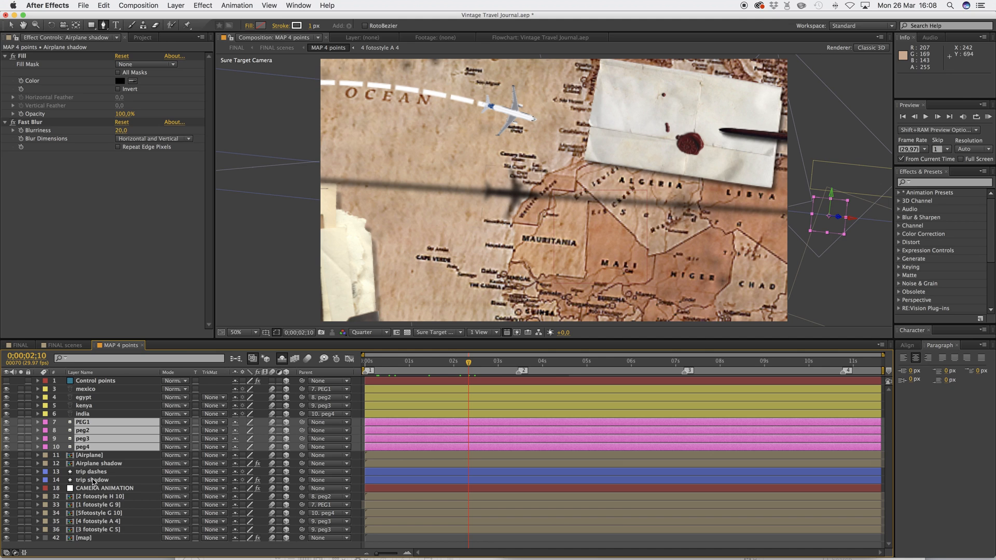
# - In the trip shadow layer, move Path 1 from Shape 1 into the trip 2 group above Trim Paths 1 and delete Shape 1
pyautogui.click(55, 482)
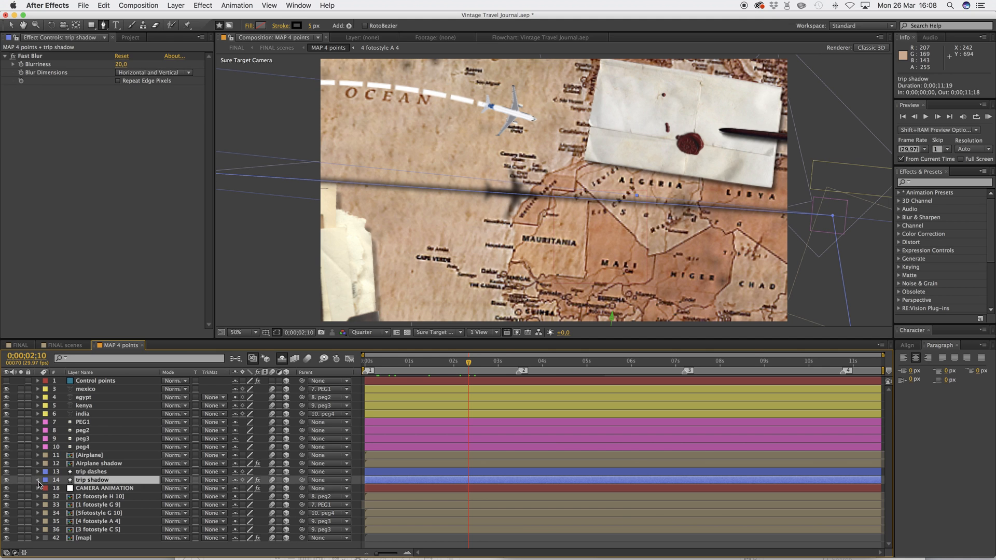
pyautogui.click(38, 481)
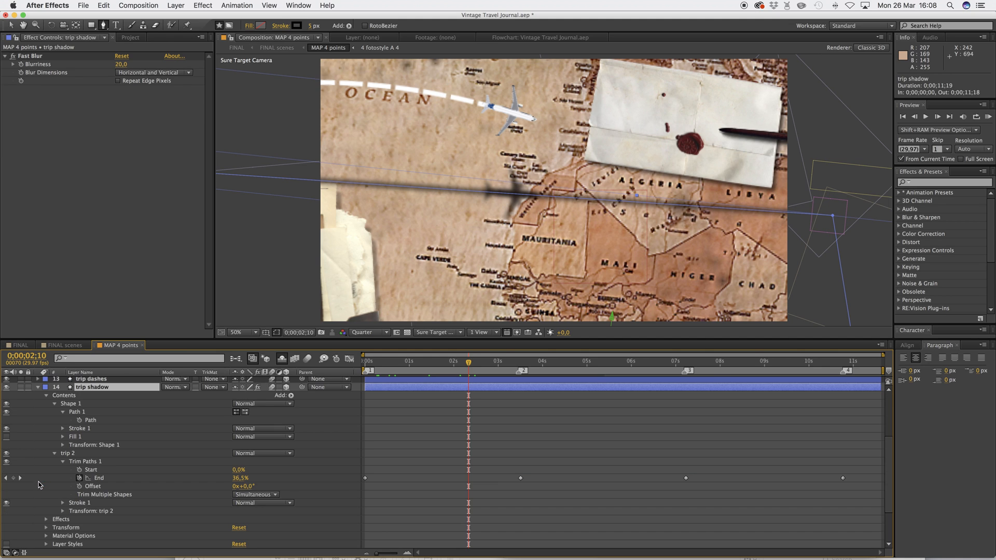
pyautogui.click(63, 413)
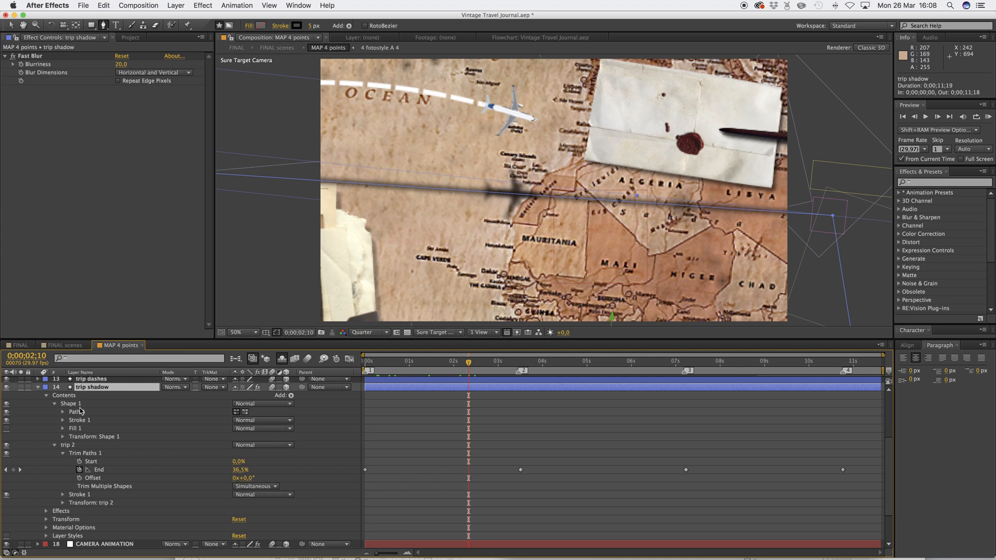
pyautogui.moveTo(76, 413); pyautogui.dragTo(76, 453)
pyautogui.moveTo(78, 455); pyautogui.dragTo(78, 453)
pyautogui.click(73, 404)
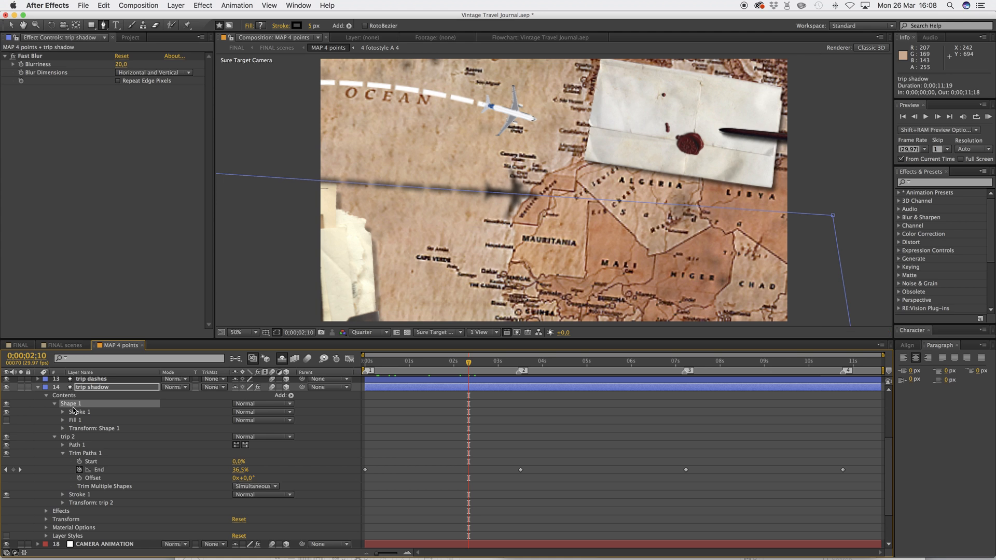
pyautogui.press('Delete')
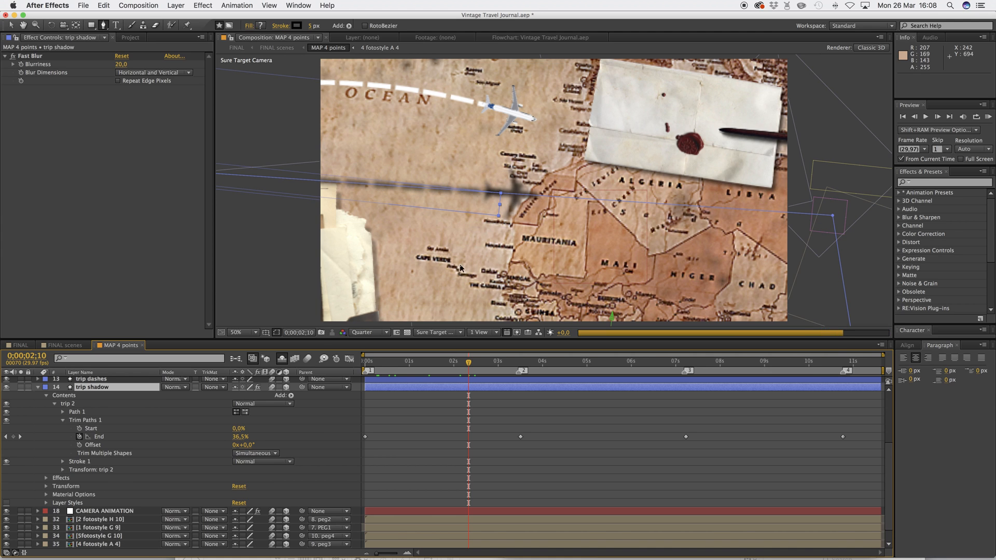
# - Review the trip and its shadows at 0;00;07;21 and 0;00;10;05, then return to the FINAL scenes composition
pyautogui.moveTo(376, 366); pyautogui.dragTo(706, 377)
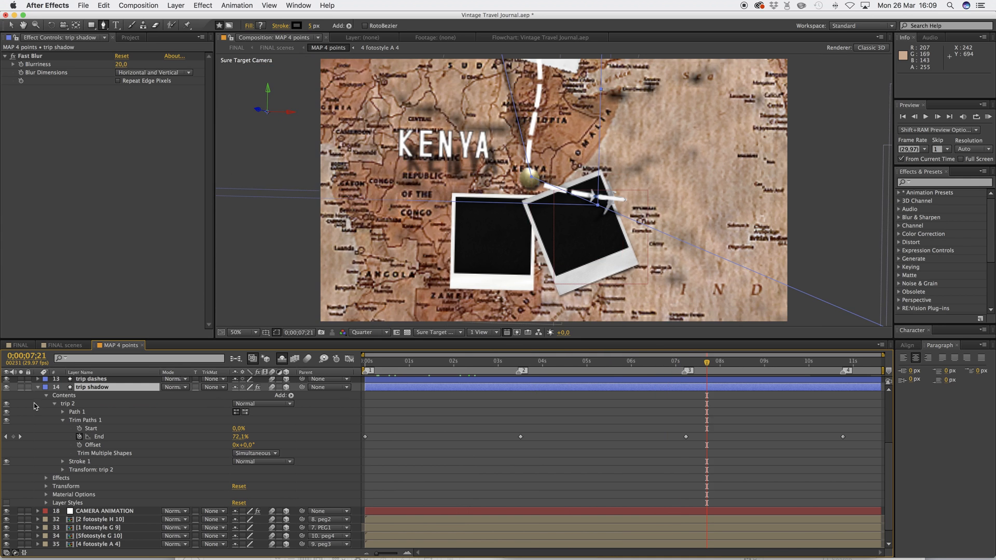
pyautogui.click(38, 387)
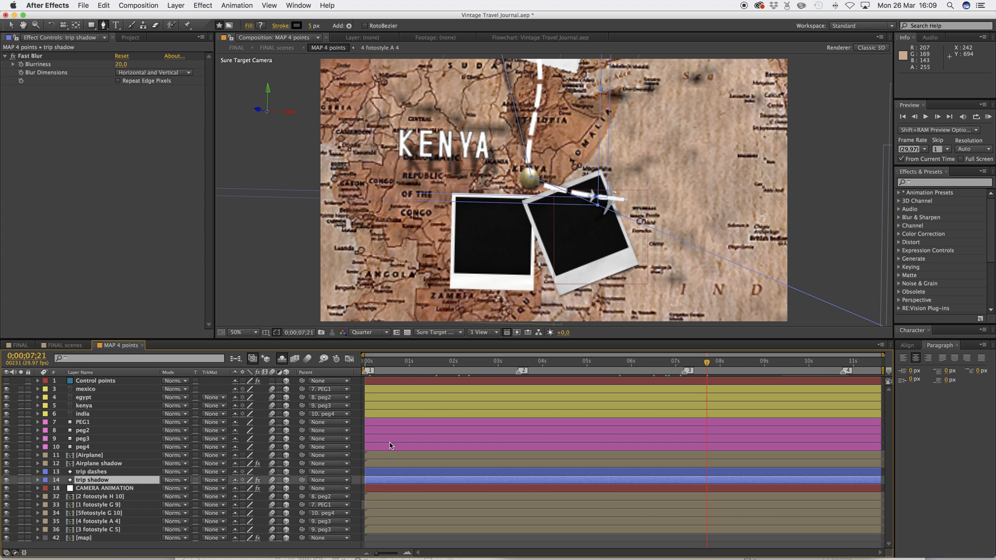
pyautogui.moveTo(381, 364); pyautogui.dragTo(817, 374)
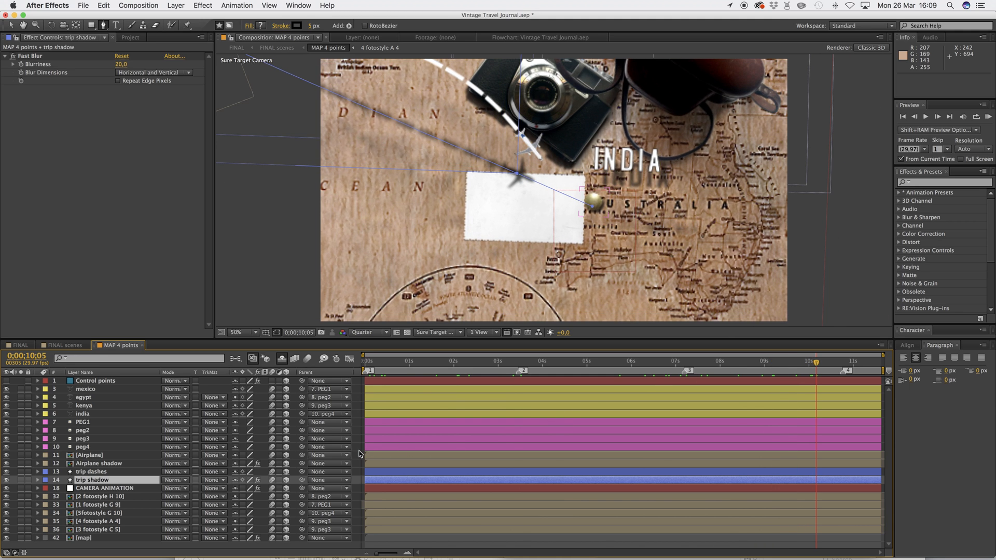
pyautogui.click(269, 51)
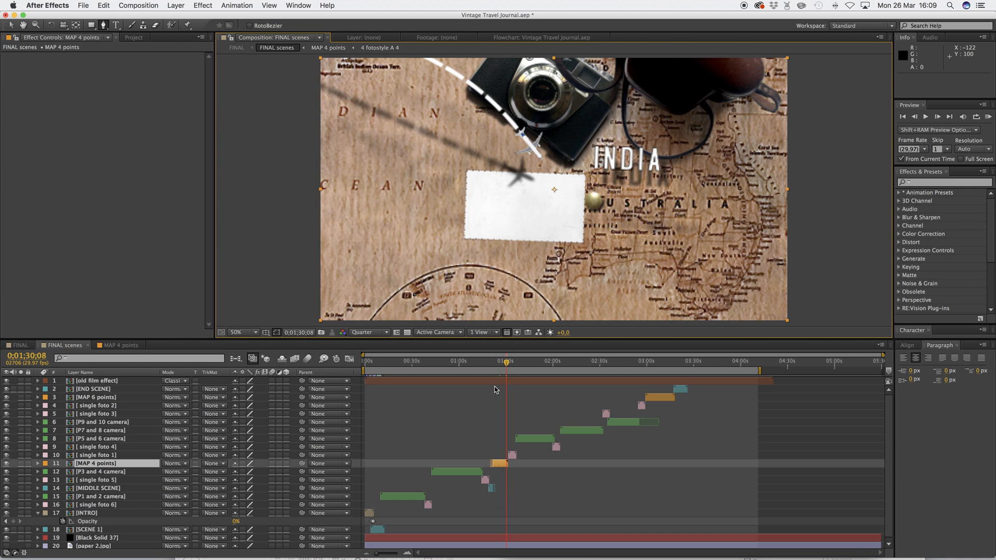